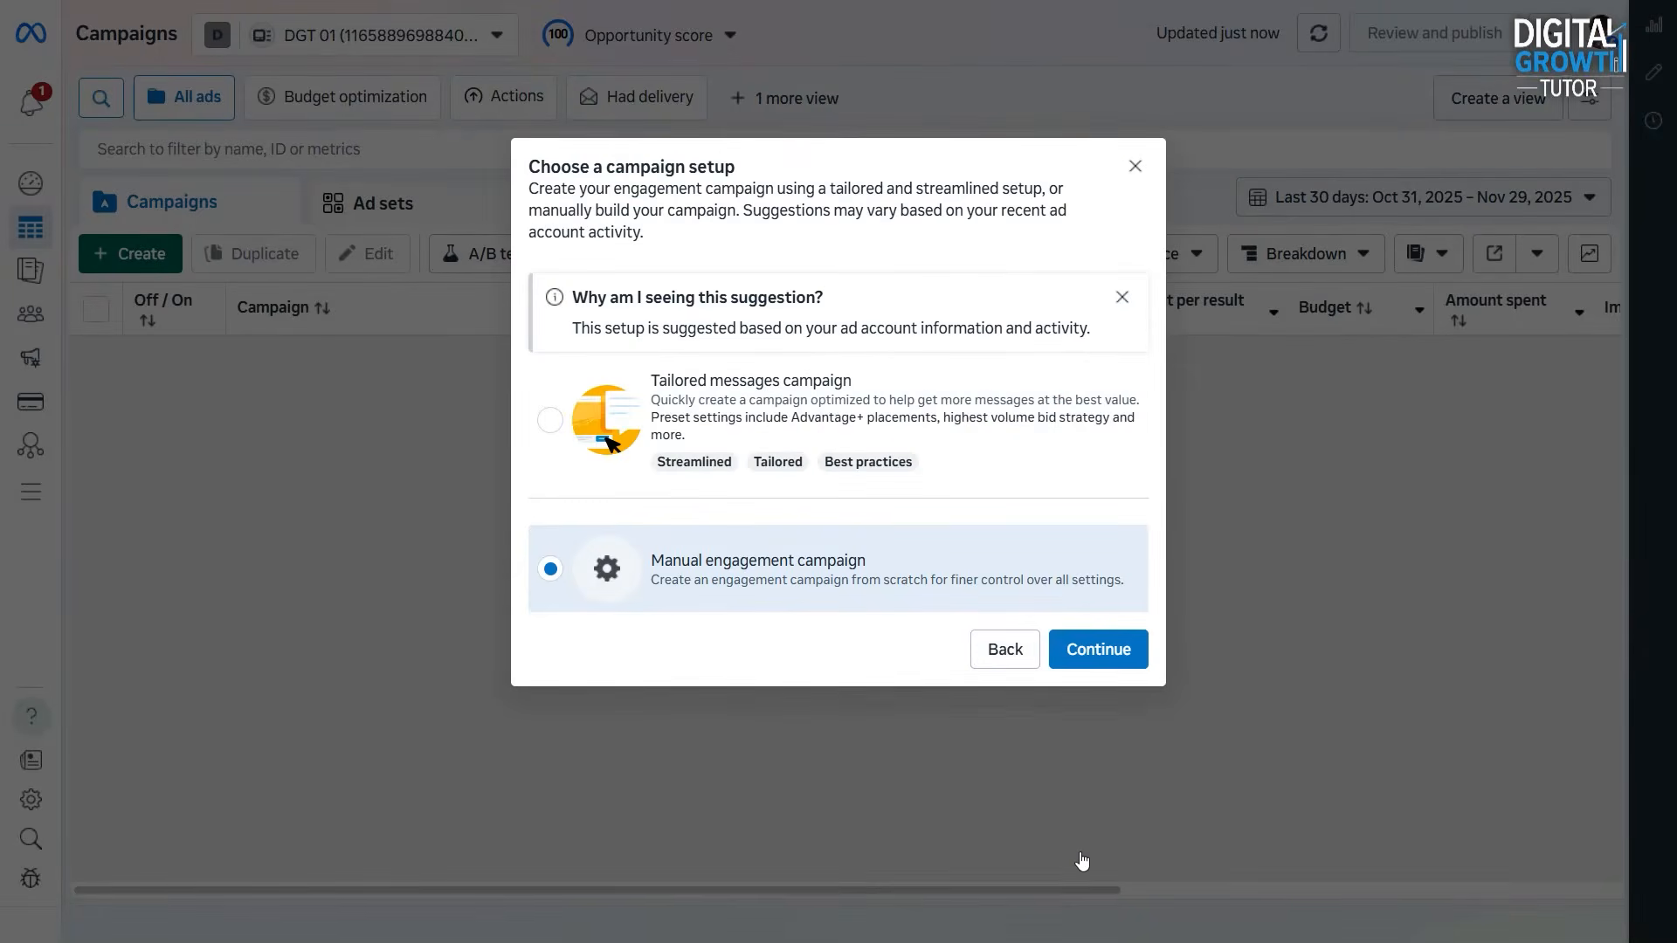
Continue with the manual engagement campaign setup and name the campaign "Engagement || WhatsApp || Dec 2025".
{"action": "left_click", "coordinate": [1098, 649]}
{"action": "triple_click", "coordinate": [788, 186]}
{"action": "type", "text": "Engagement || WhatsApp"}
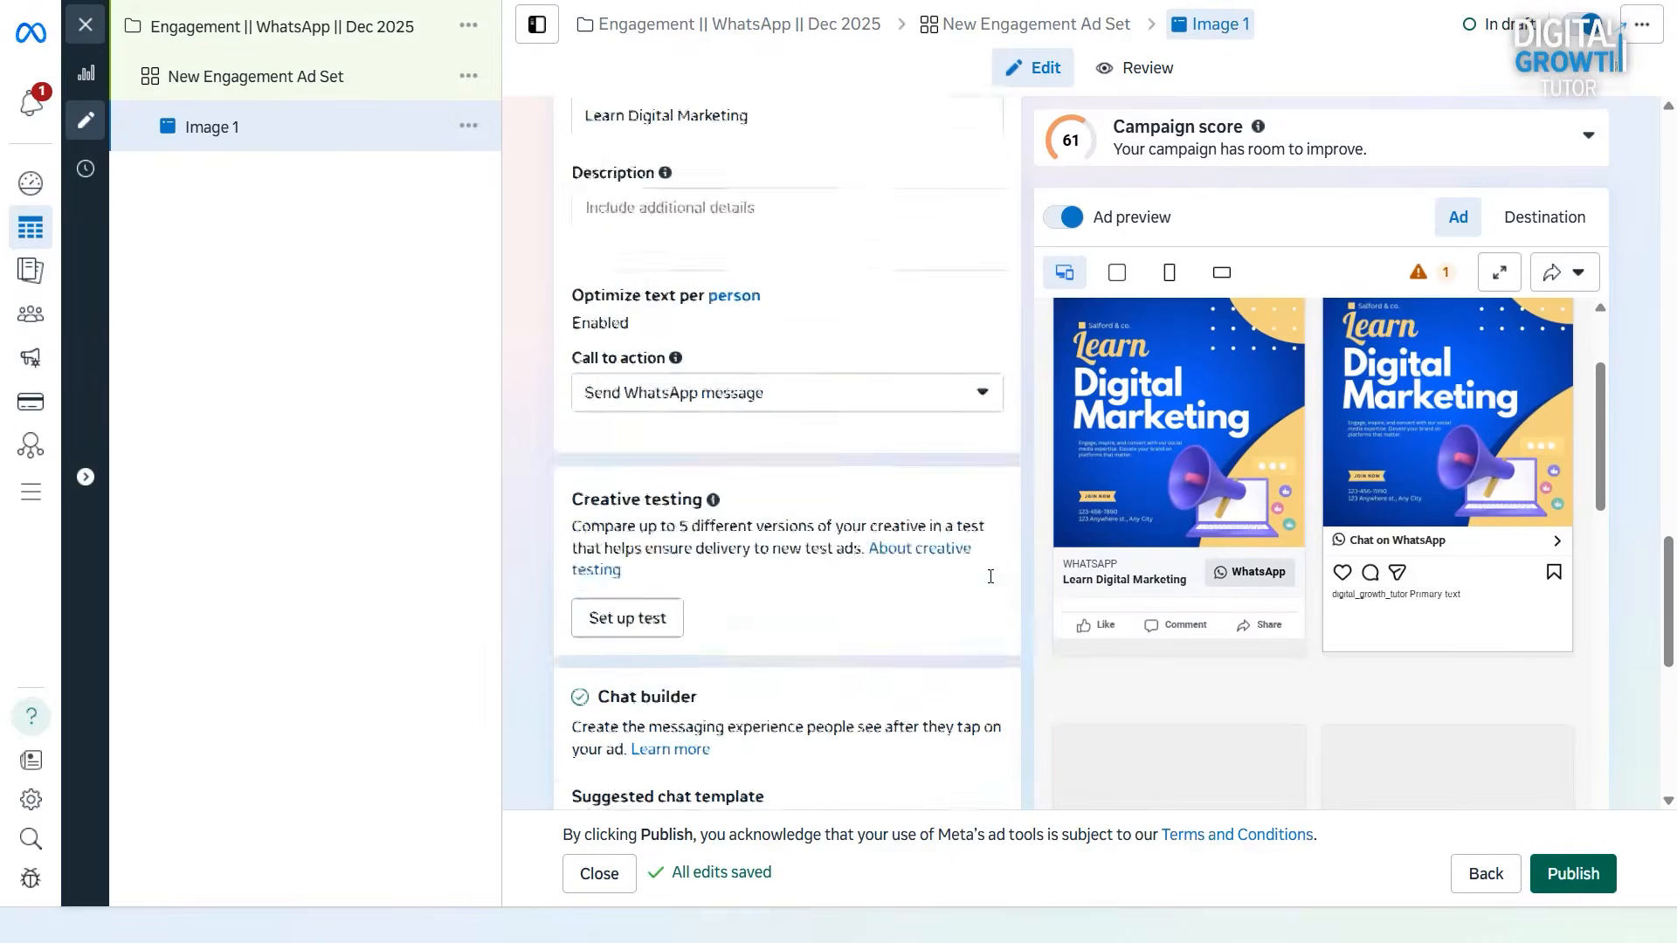
Edit the ad's suggested chat template and set the welcome message's call to action to Call now.
{"action": "scroll", "coordinate": [990, 576], "scroll_direction": "down", "scroll_amount": 5}
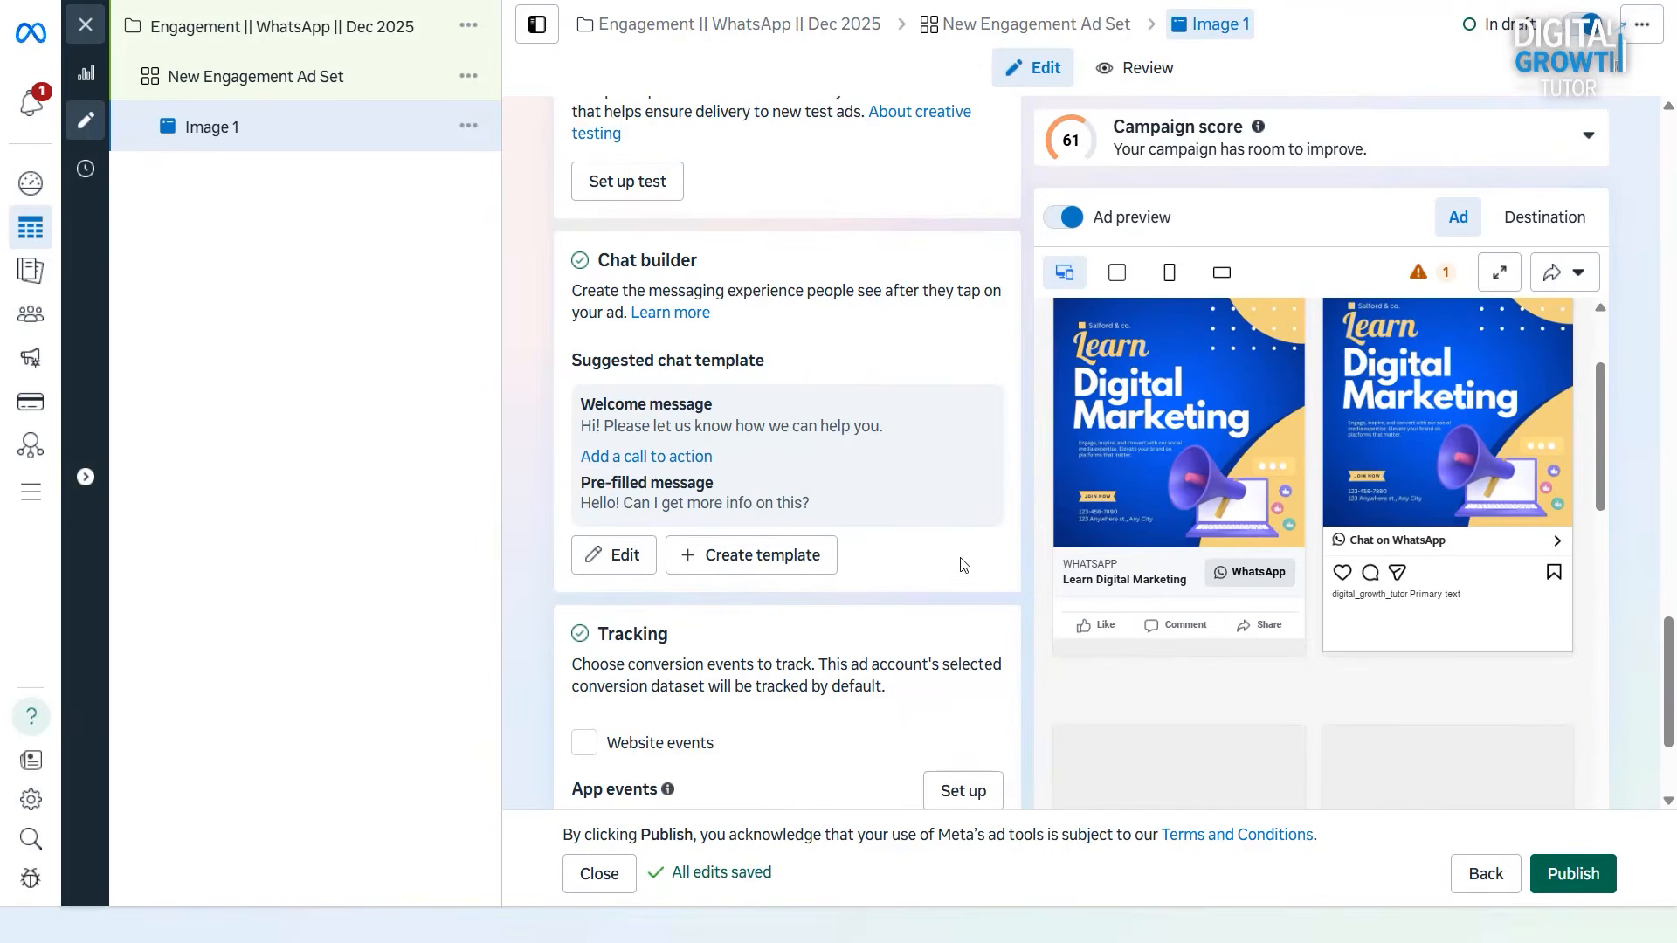
{"action": "left_click", "coordinate": [623, 552]}
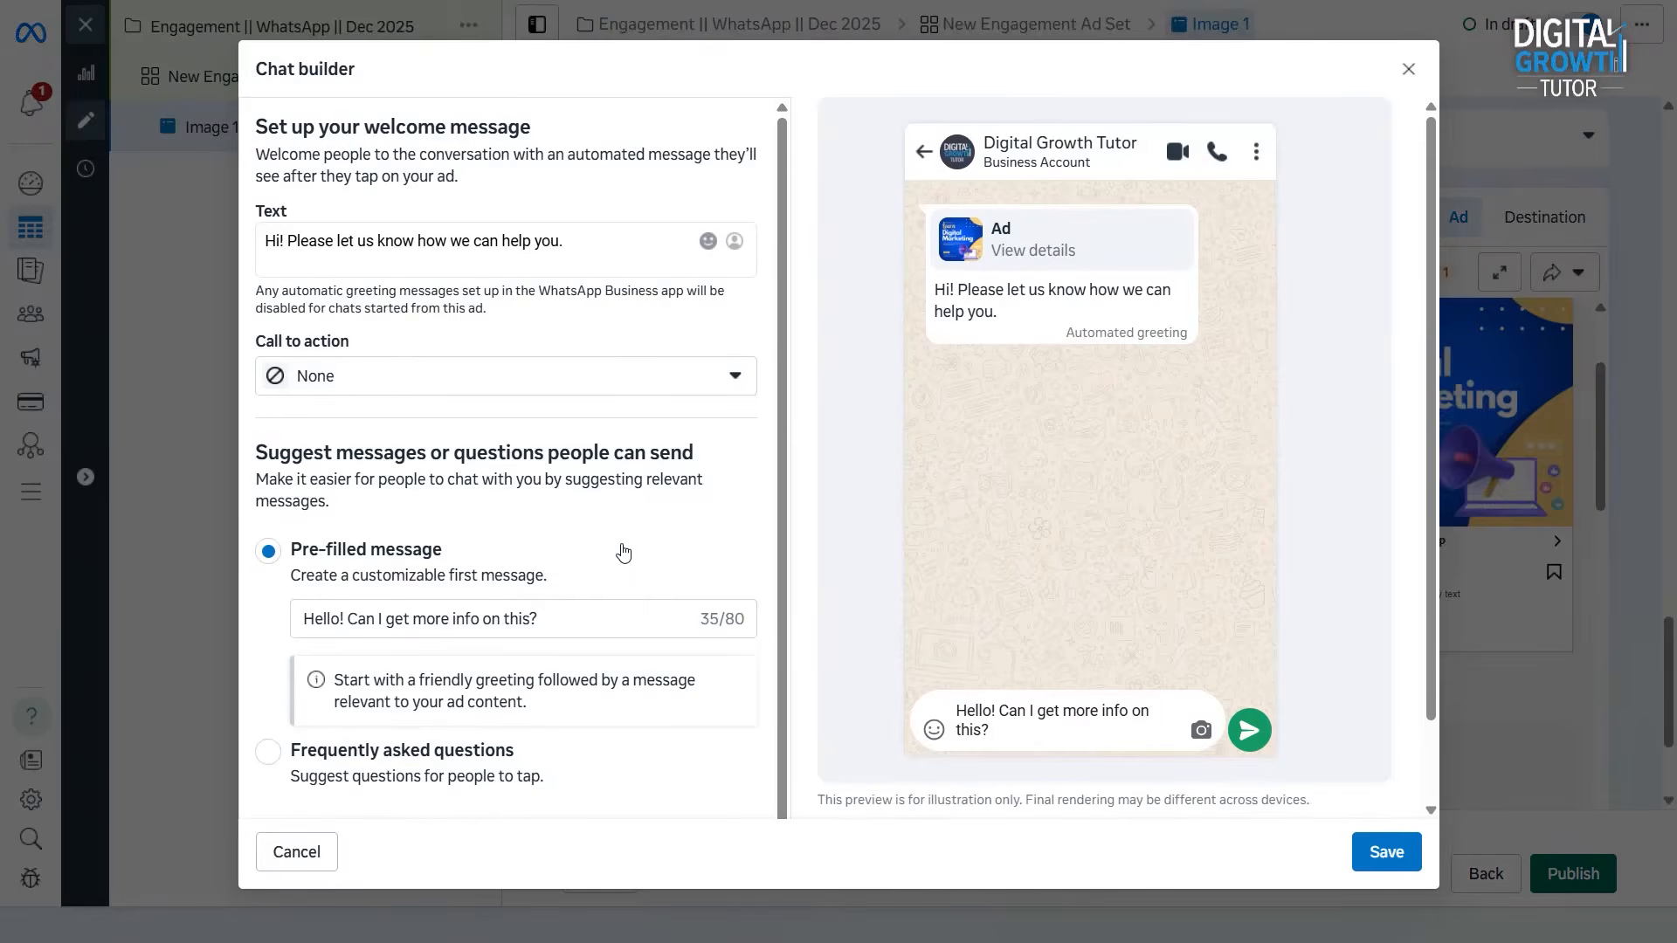
{"action": "left_click", "coordinate": [678, 376]}
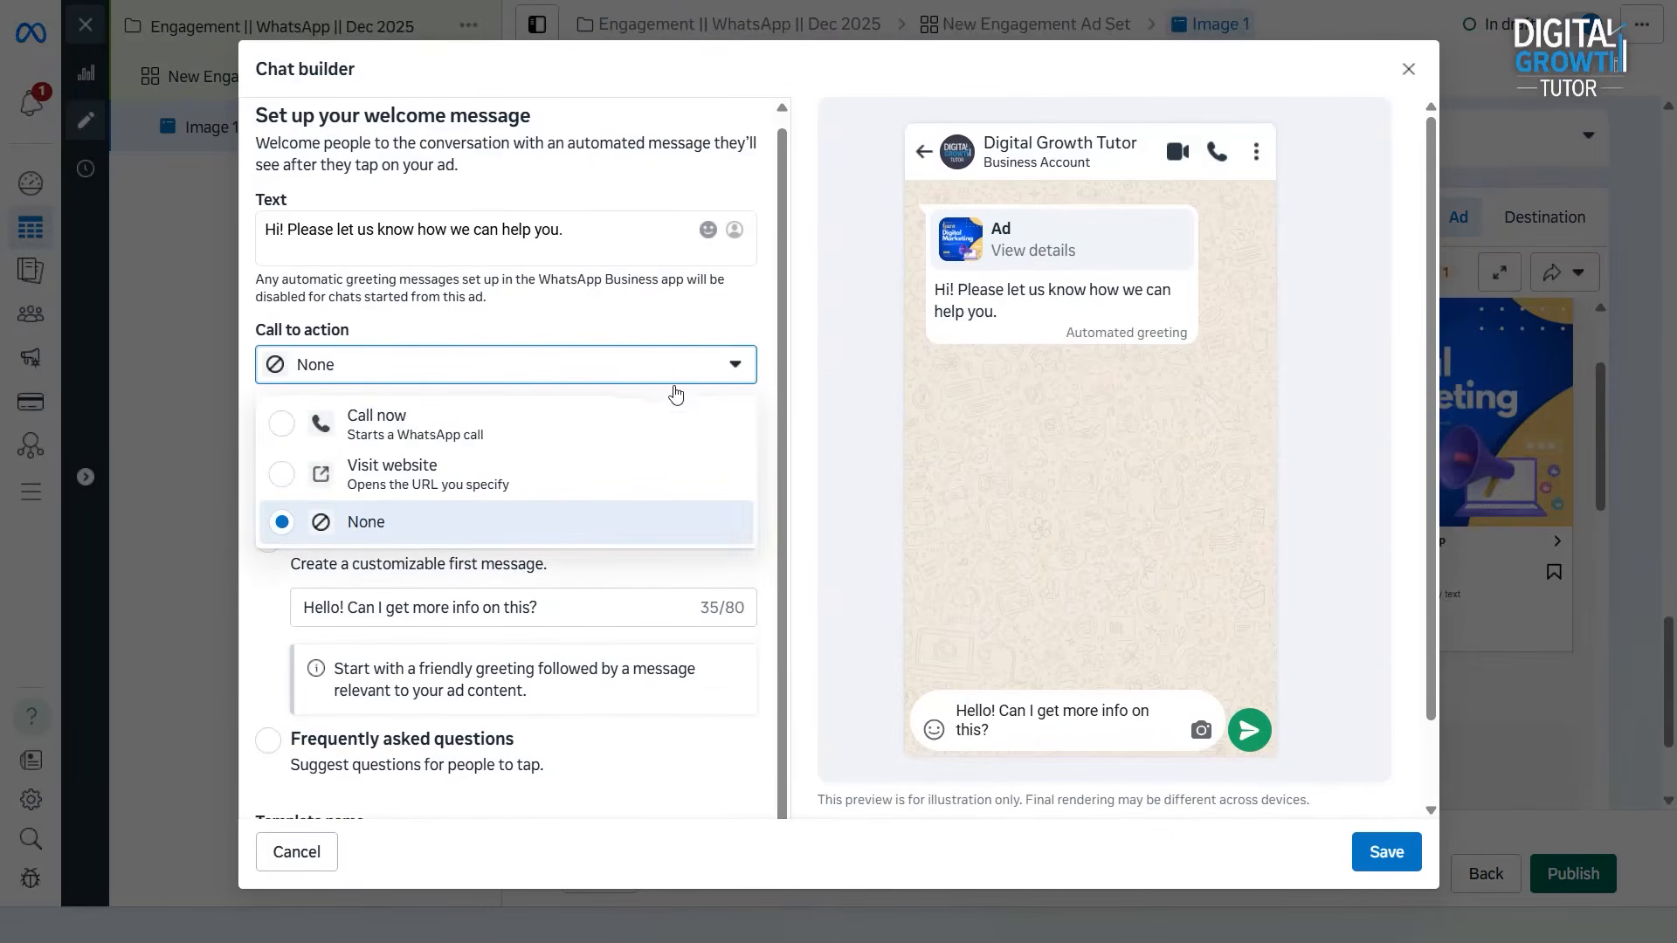
{"action": "left_click", "coordinate": [657, 424]}
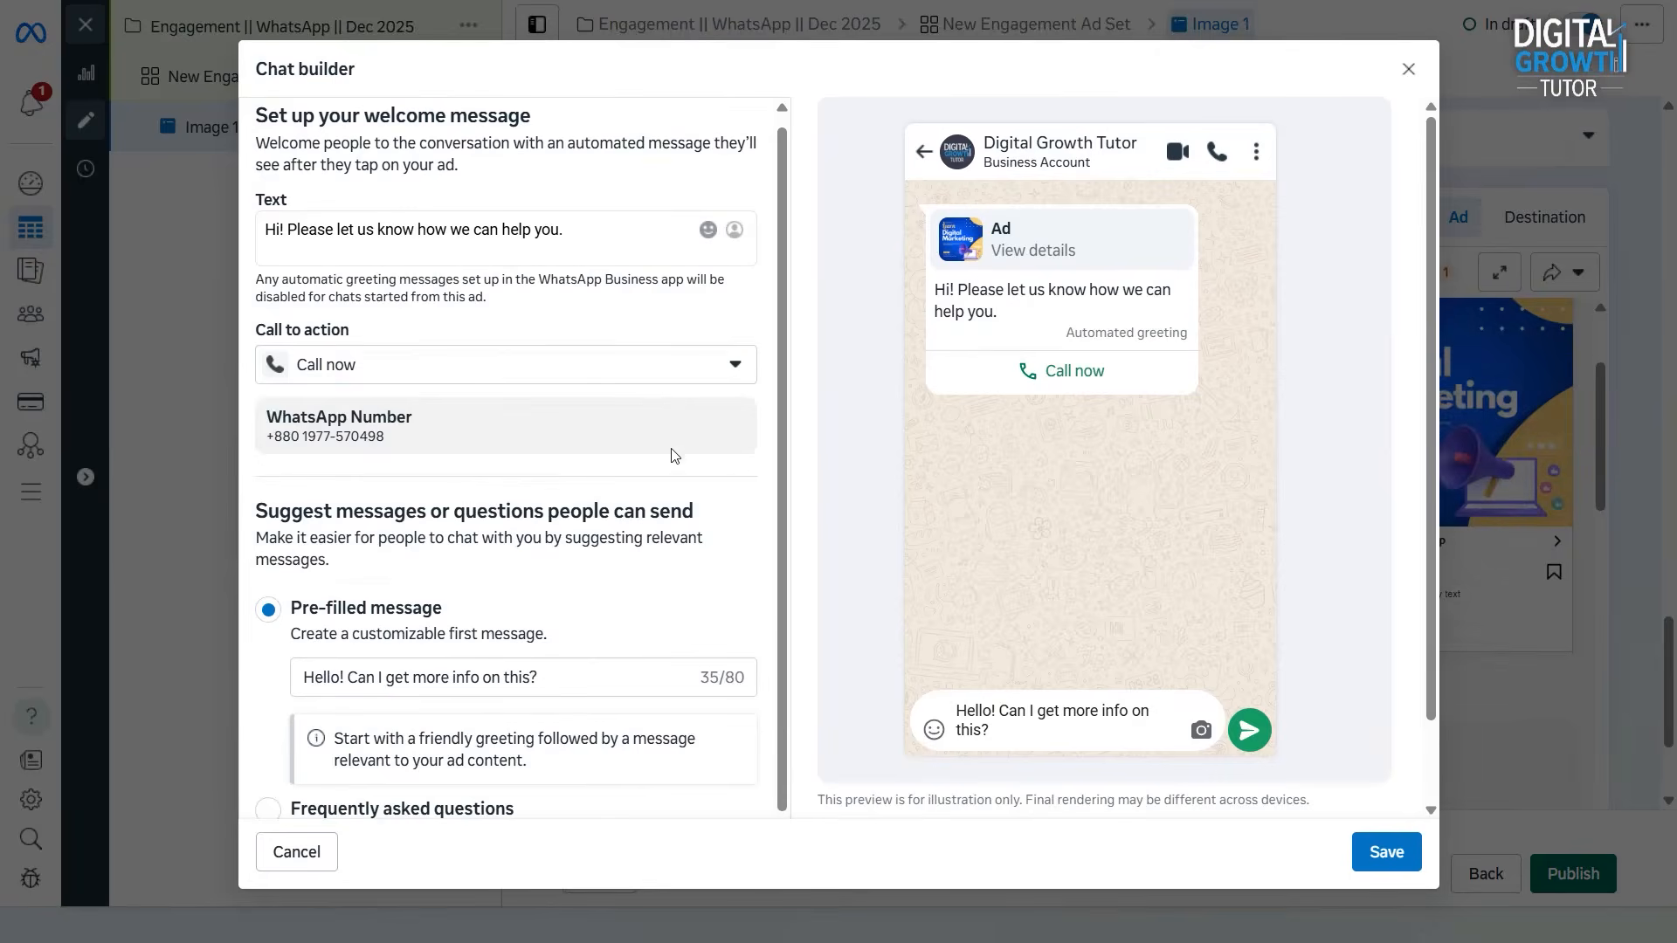
Switch the suggested messages to Frequently asked questions and add a second question reading "Question 2".
{"action": "scroll", "coordinate": [674, 455], "scroll_direction": "down", "scroll_amount": 2}
{"action": "left_click", "coordinate": [271, 651]}
{"action": "scroll", "coordinate": [454, 635], "scroll_direction": "down", "scroll_amount": 2}
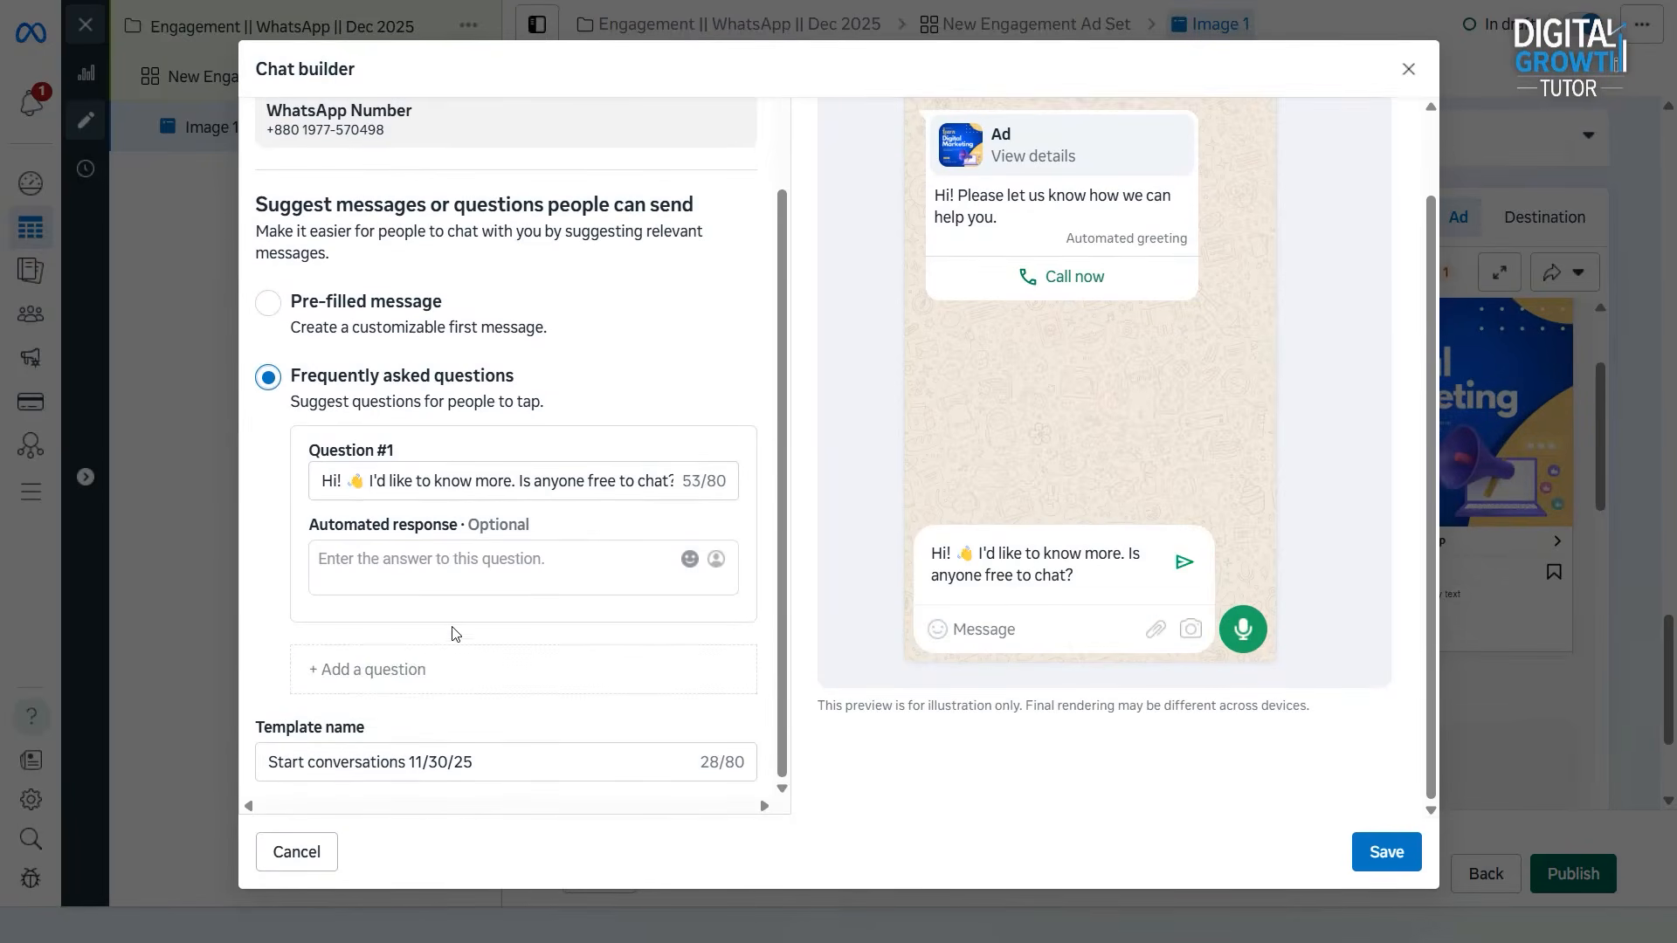
{"action": "left_click", "coordinate": [414, 669]}
{"action": "type", "text": "Question 2"}
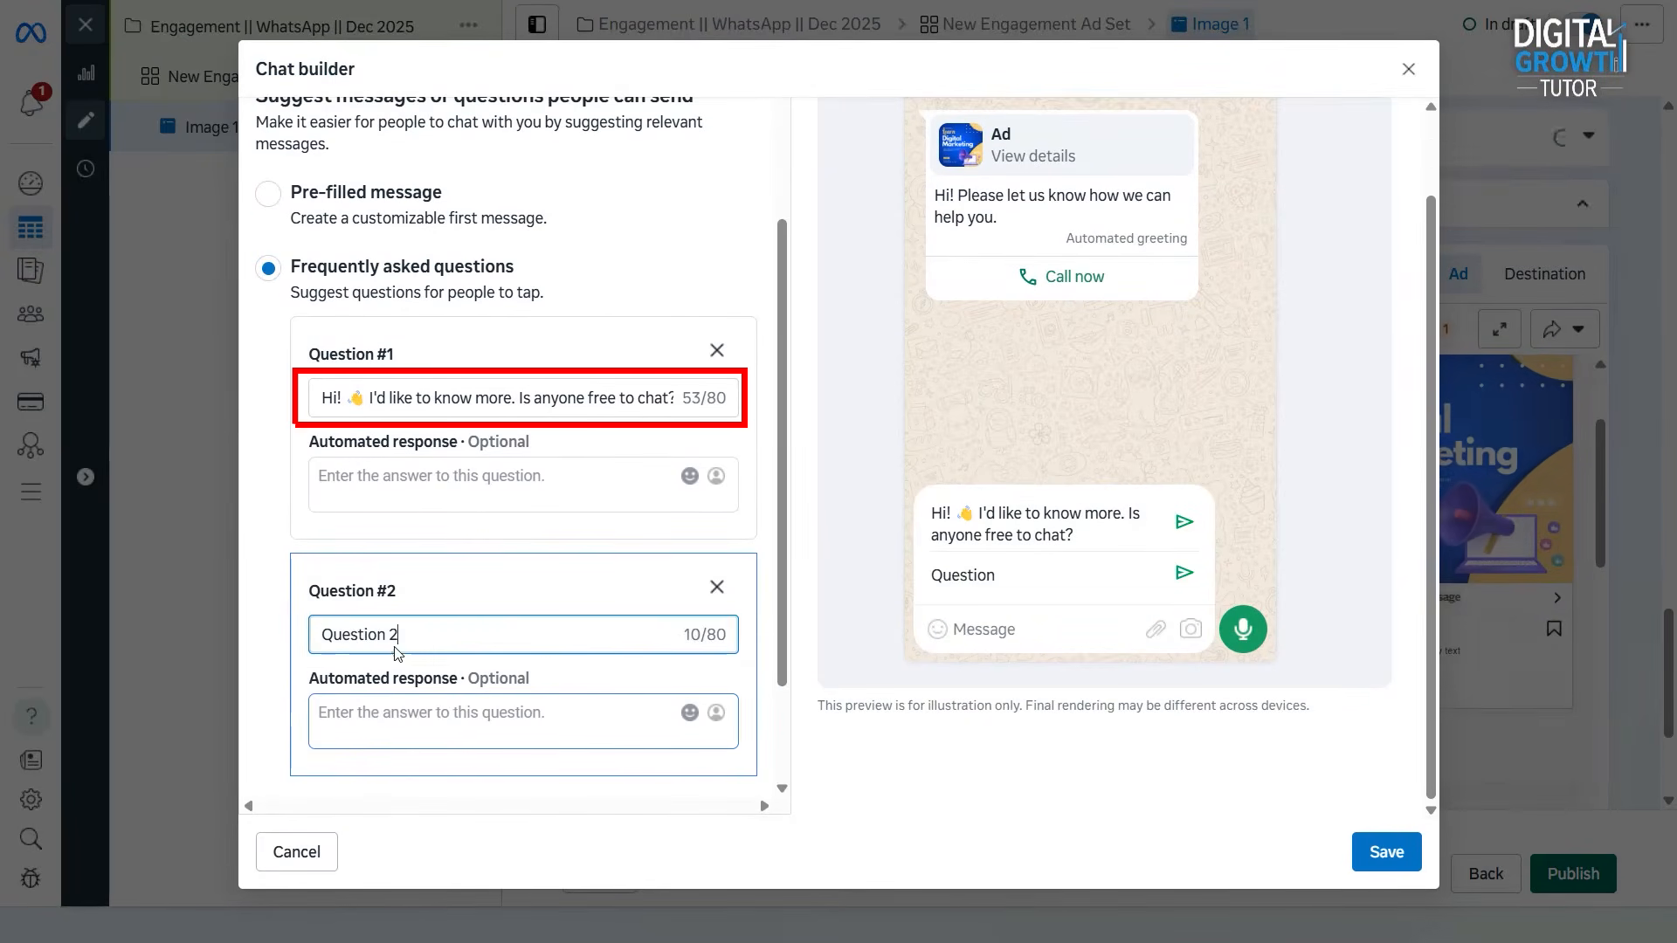
Enter "Answer 2" as the automated response to the second question and "Answer 1" for the first.
{"action": "left_click", "coordinate": [461, 723]}
{"action": "type", "text": "Answer 2"}
{"action": "left_click", "coordinate": [427, 482]}
{"action": "type", "text": "Answer 1"}
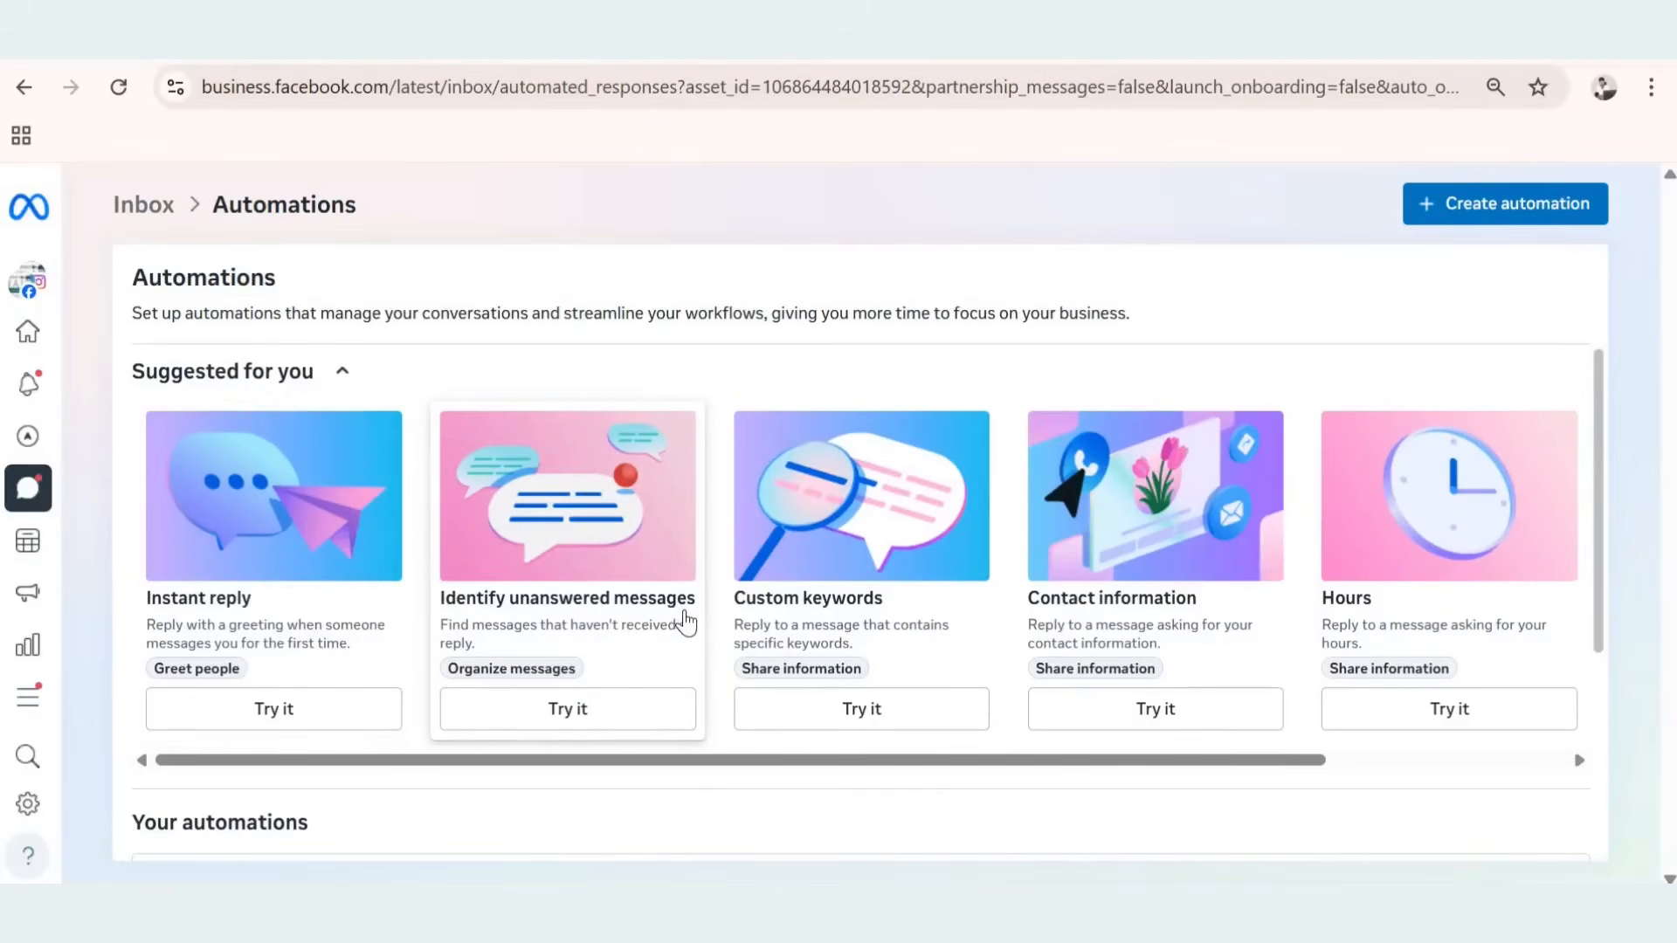
Create a new inbox automation from scratch instead of using one of the suggested templates.
{"action": "scroll", "coordinate": [1223, 618], "scroll_direction": "right", "scroll_amount": 3}
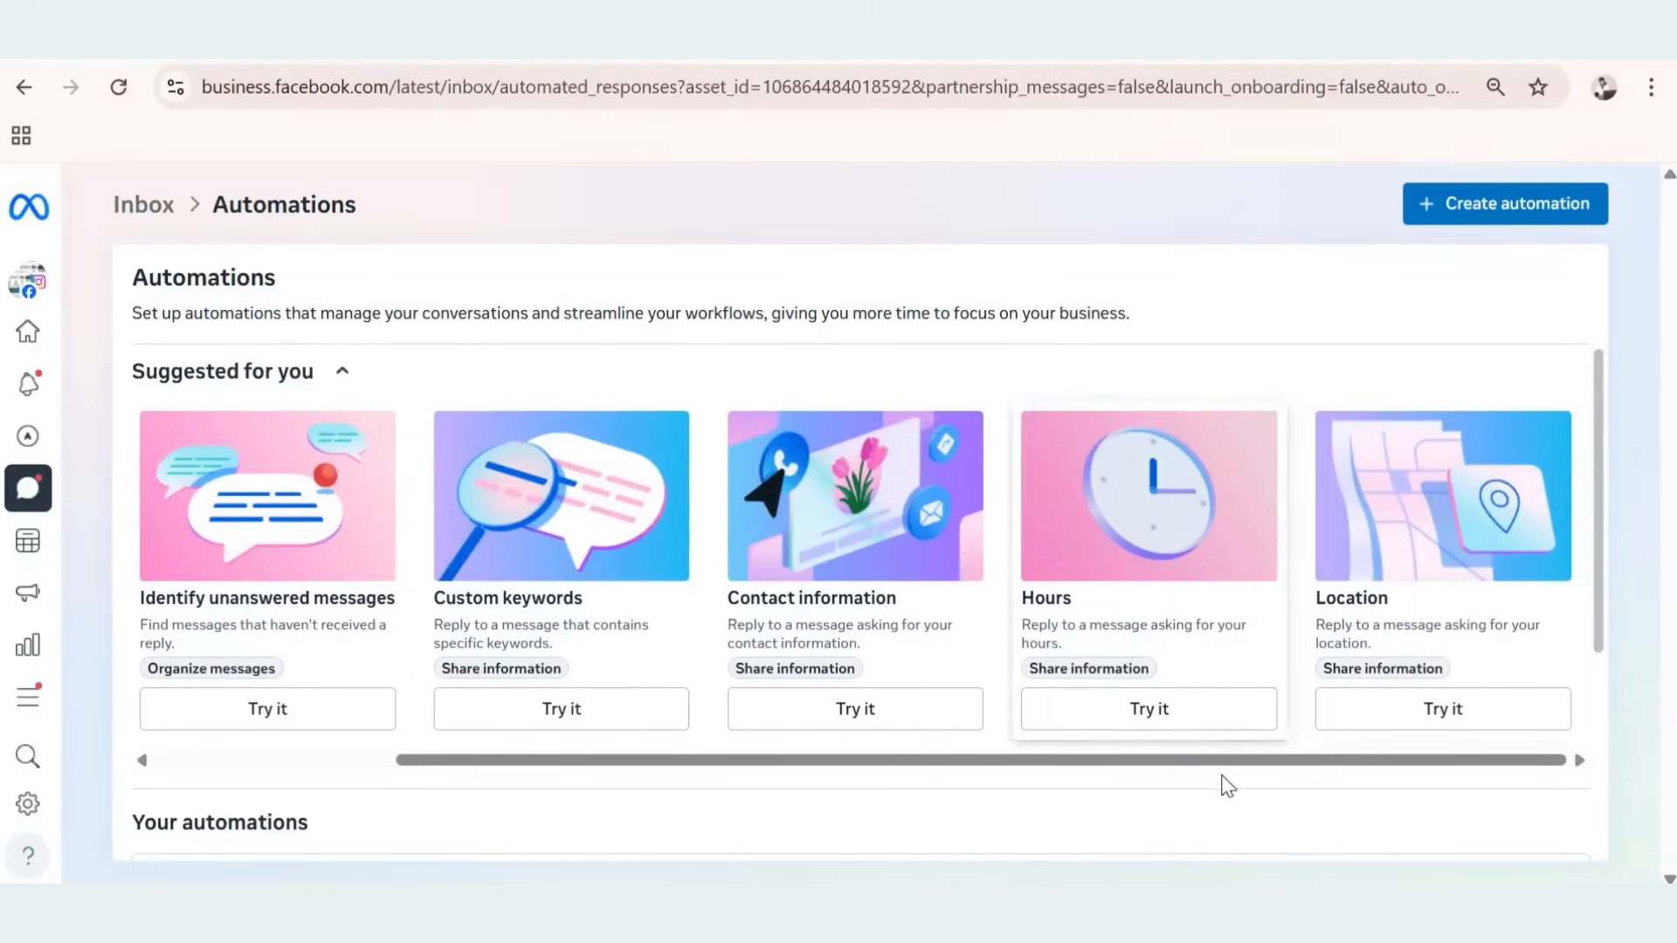
{"action": "scroll", "coordinate": [553, 535], "scroll_direction": "down", "scroll_amount": 4}
{"action": "scroll", "coordinate": [303, 803], "scroll_direction": "down", "scroll_amount": 1}
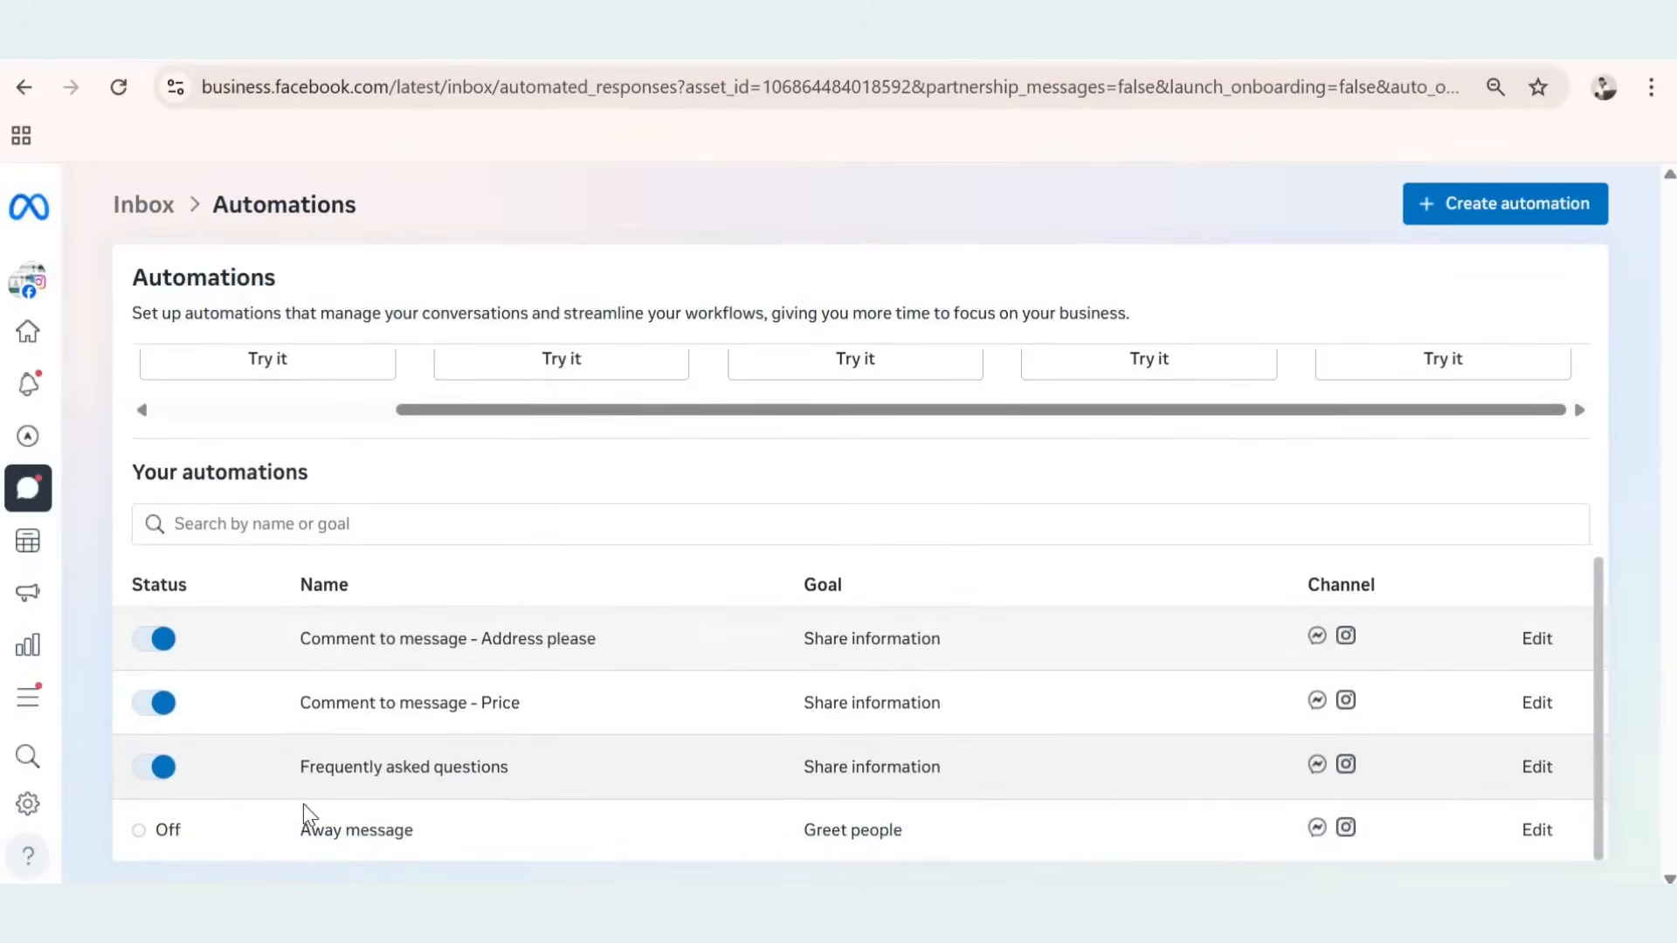
{"action": "scroll", "coordinate": [751, 601], "scroll_direction": "up", "scroll_amount": 5}
{"action": "left_click", "coordinate": [1479, 206]}
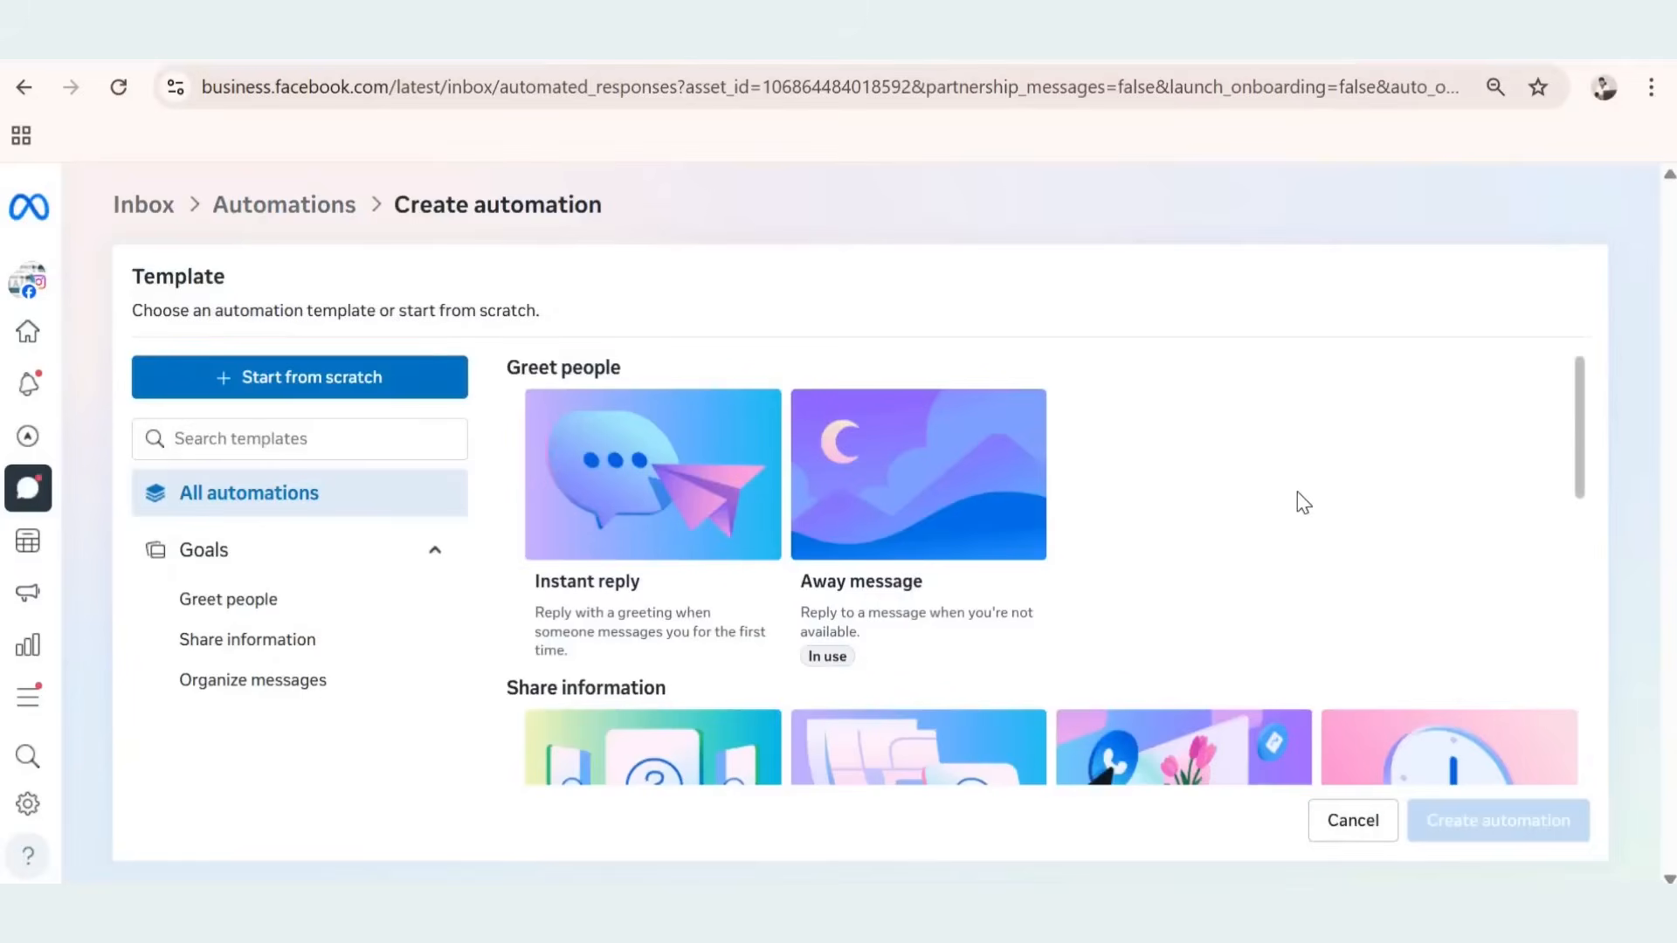
{"action": "scroll", "coordinate": [1172, 551], "scroll_direction": "down", "scroll_amount": 6}
{"action": "scroll", "coordinate": [612, 603], "scroll_direction": "up", "scroll_amount": 3}
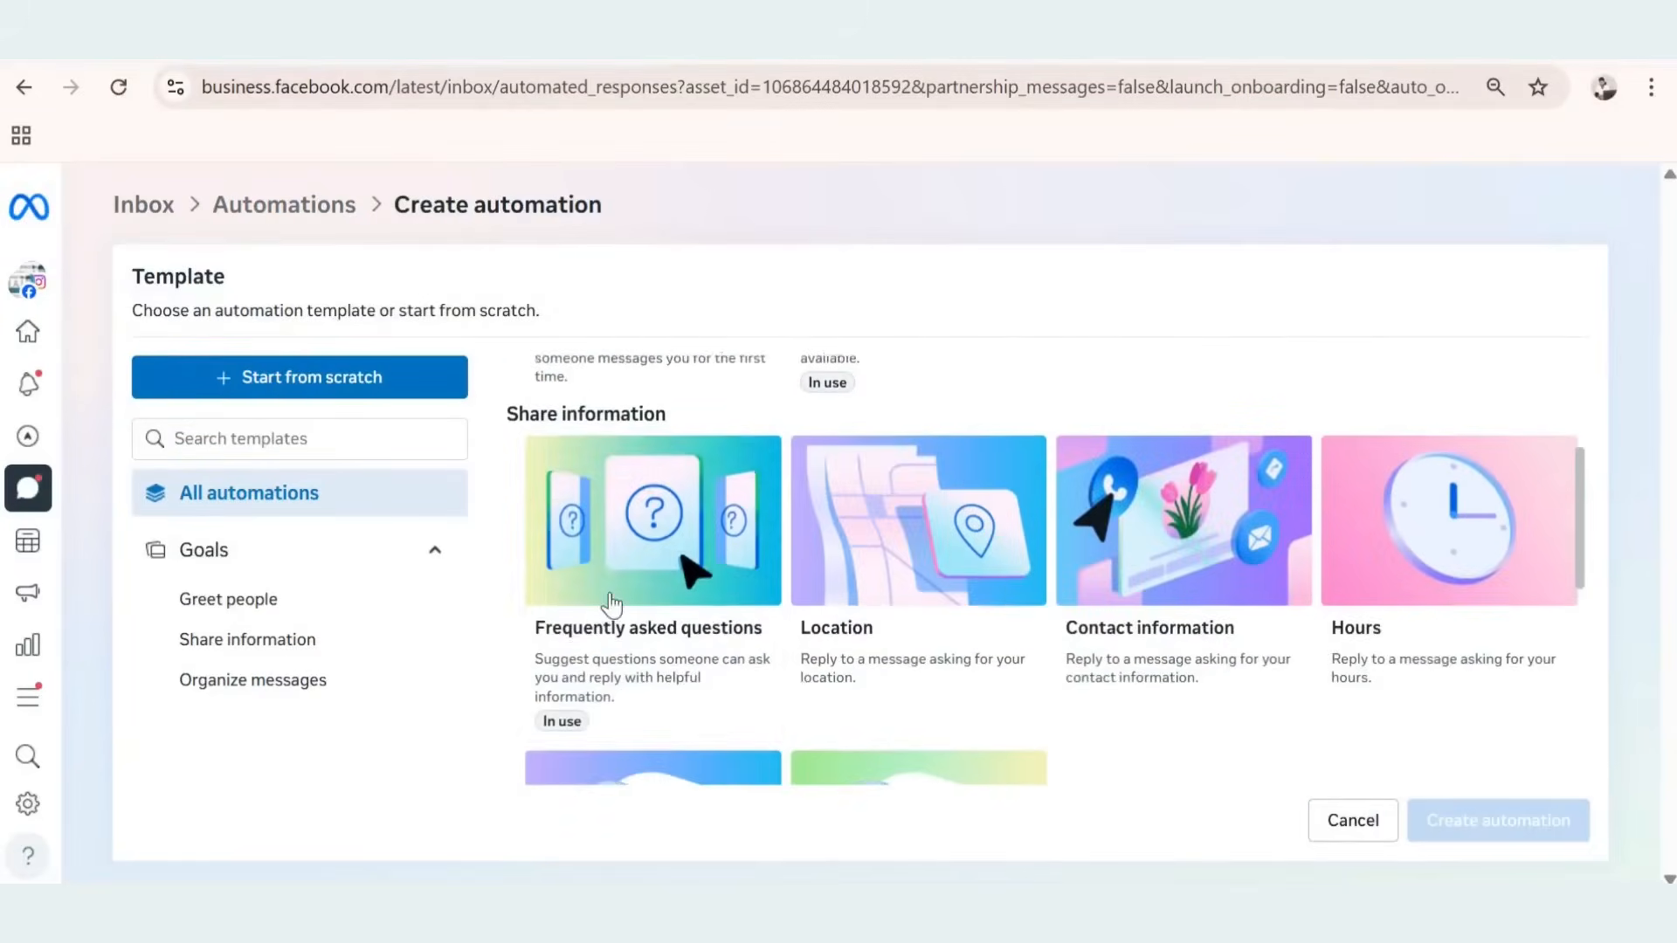
{"action": "left_click", "coordinate": [348, 385]}
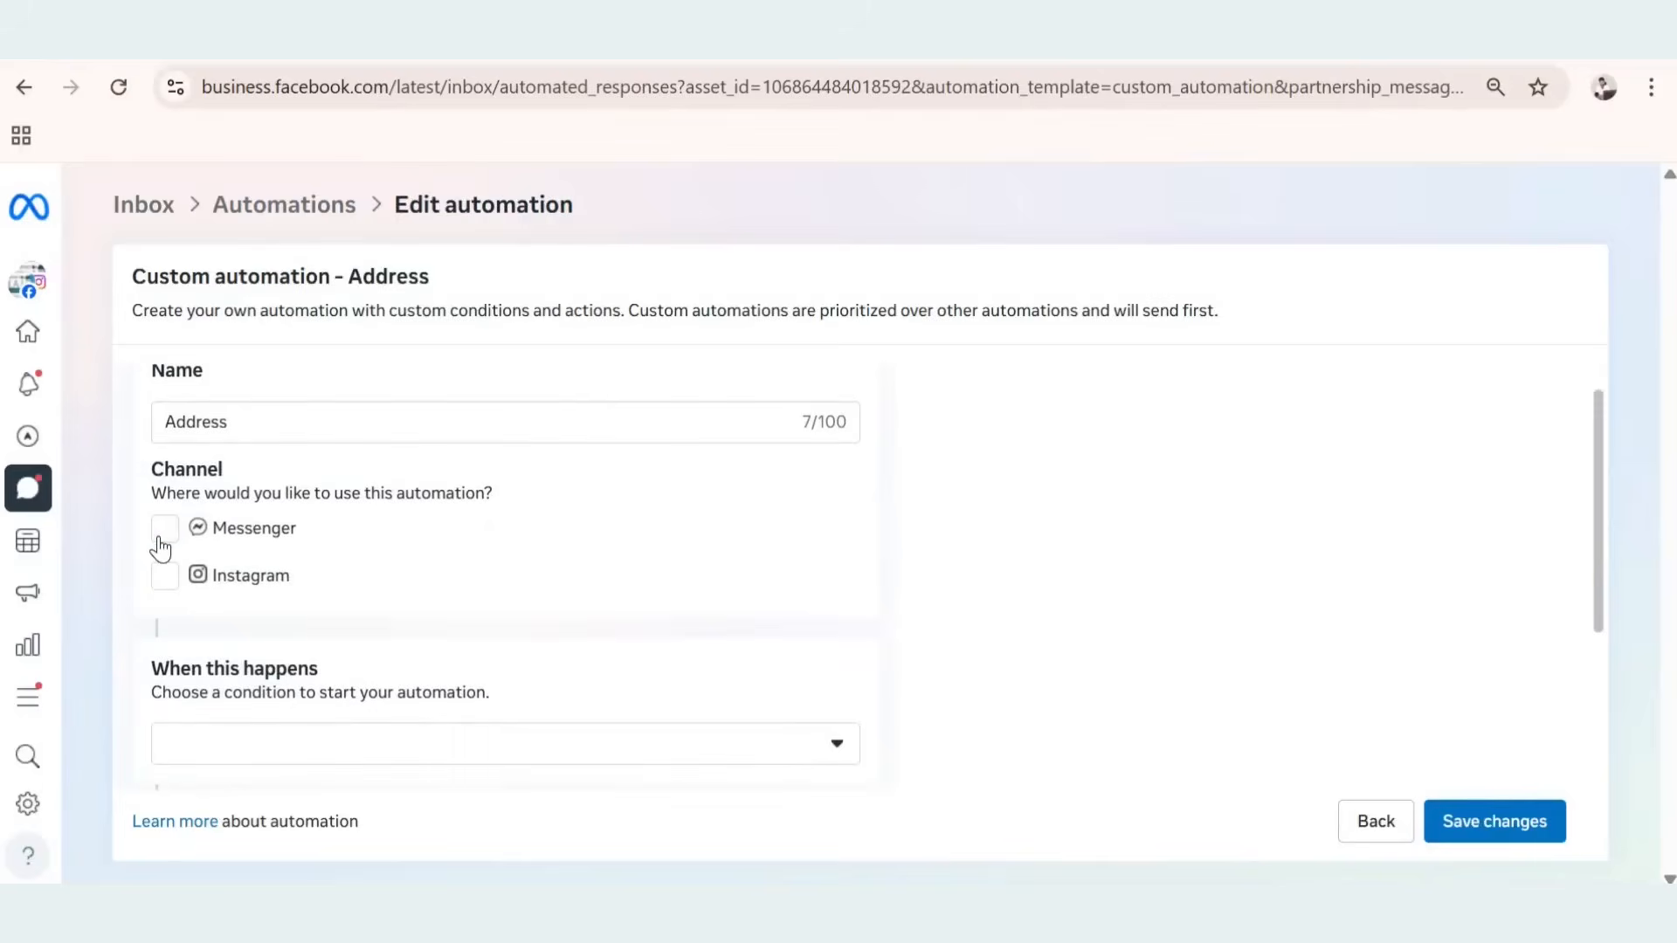
Enable the Address automation for Instagram and set its starting condition to New message received.
{"action": "left_click", "coordinate": [172, 581]}
{"action": "scroll", "coordinate": [568, 572], "scroll_direction": "down", "scroll_amount": 2}
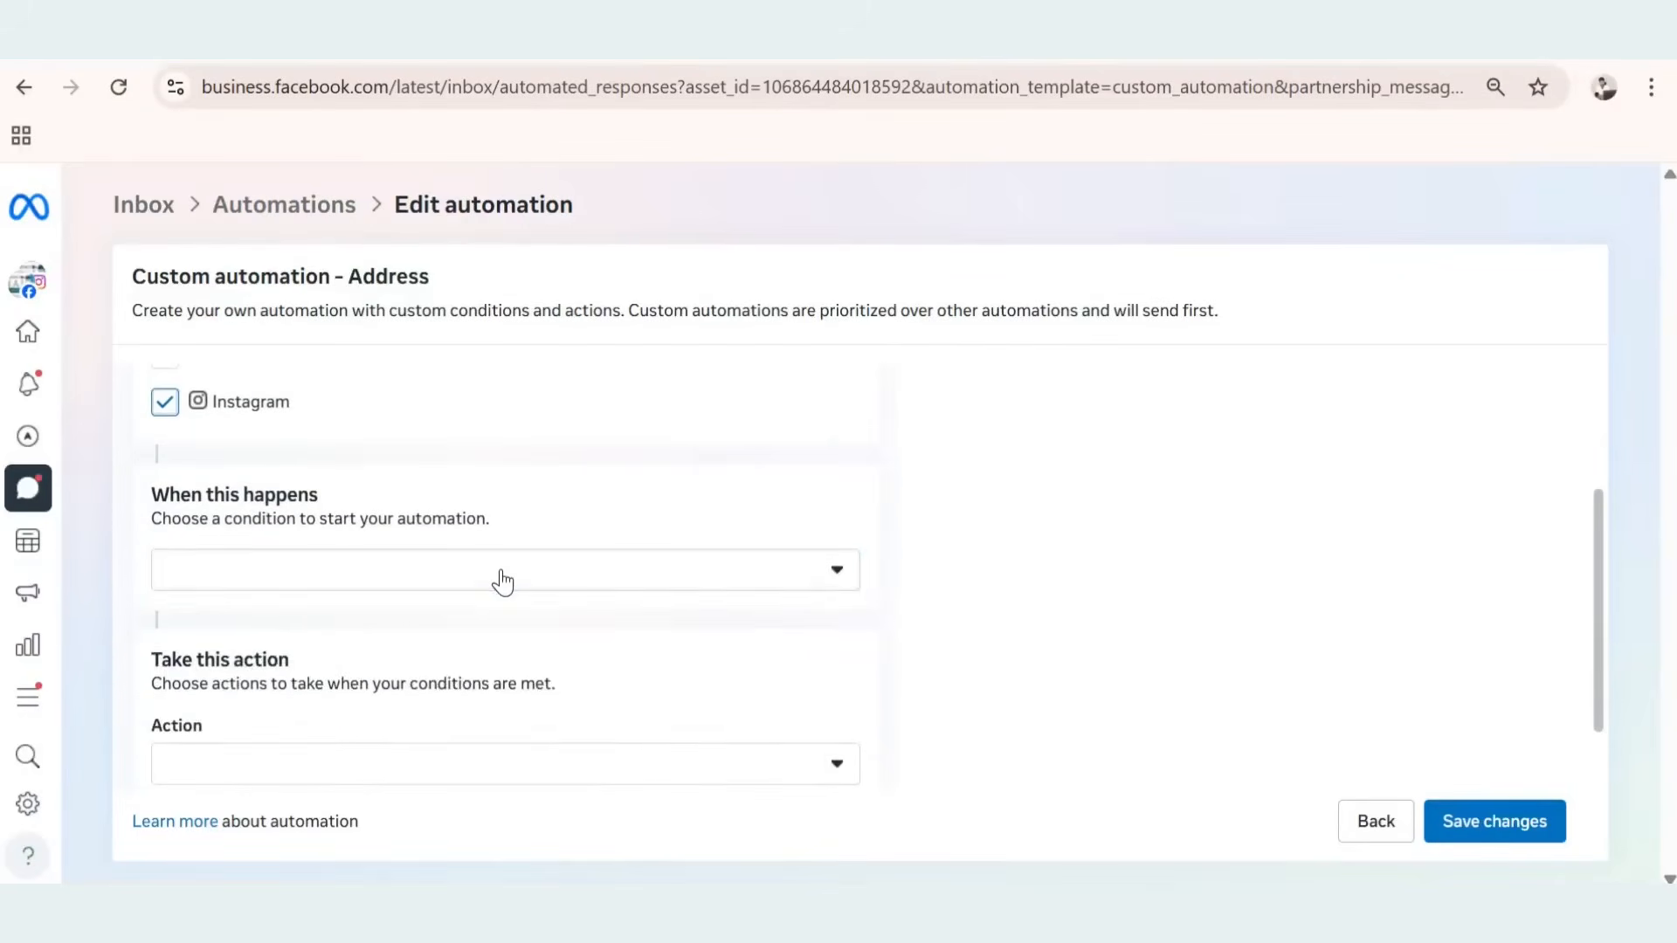
{"action": "left_click", "coordinate": [502, 576]}
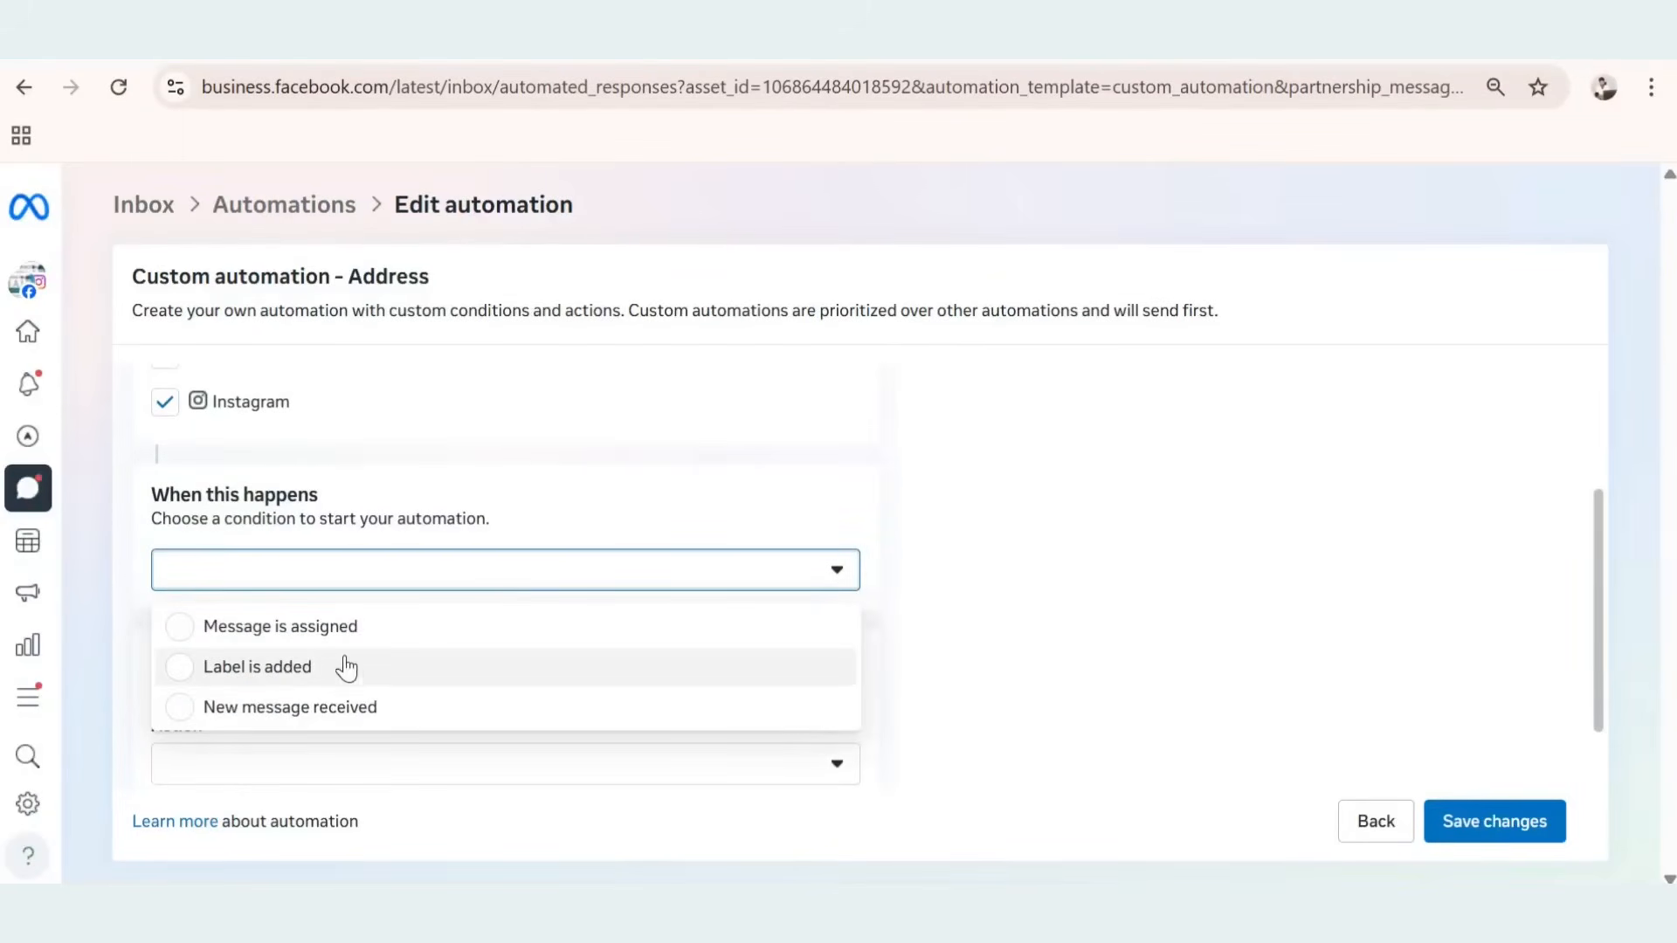
{"action": "left_click", "coordinate": [314, 714]}
Add an additional condition to the Address automation and look over its matching options.
{"action": "scroll", "coordinate": [506, 625], "scroll_direction": "down", "scroll_amount": 1}
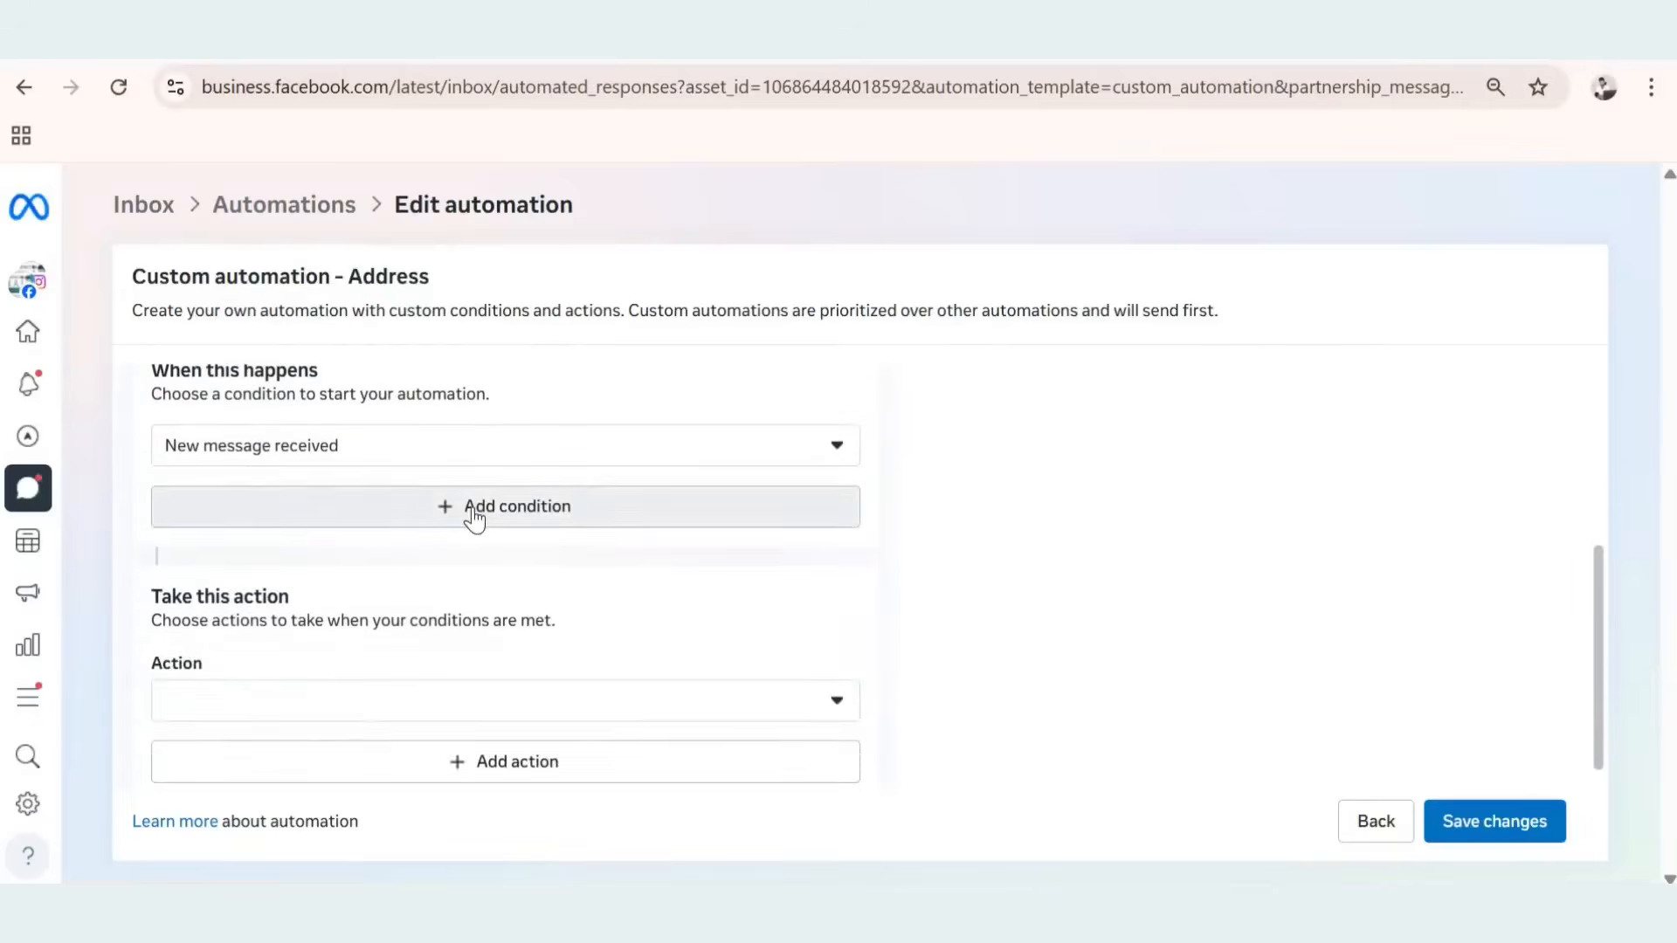
{"action": "left_click", "coordinate": [472, 515]}
{"action": "scroll", "coordinate": [449, 554], "scroll_direction": "down", "scroll_amount": 2}
{"action": "scroll", "coordinate": [225, 441], "scroll_direction": "up", "scroll_amount": 2}
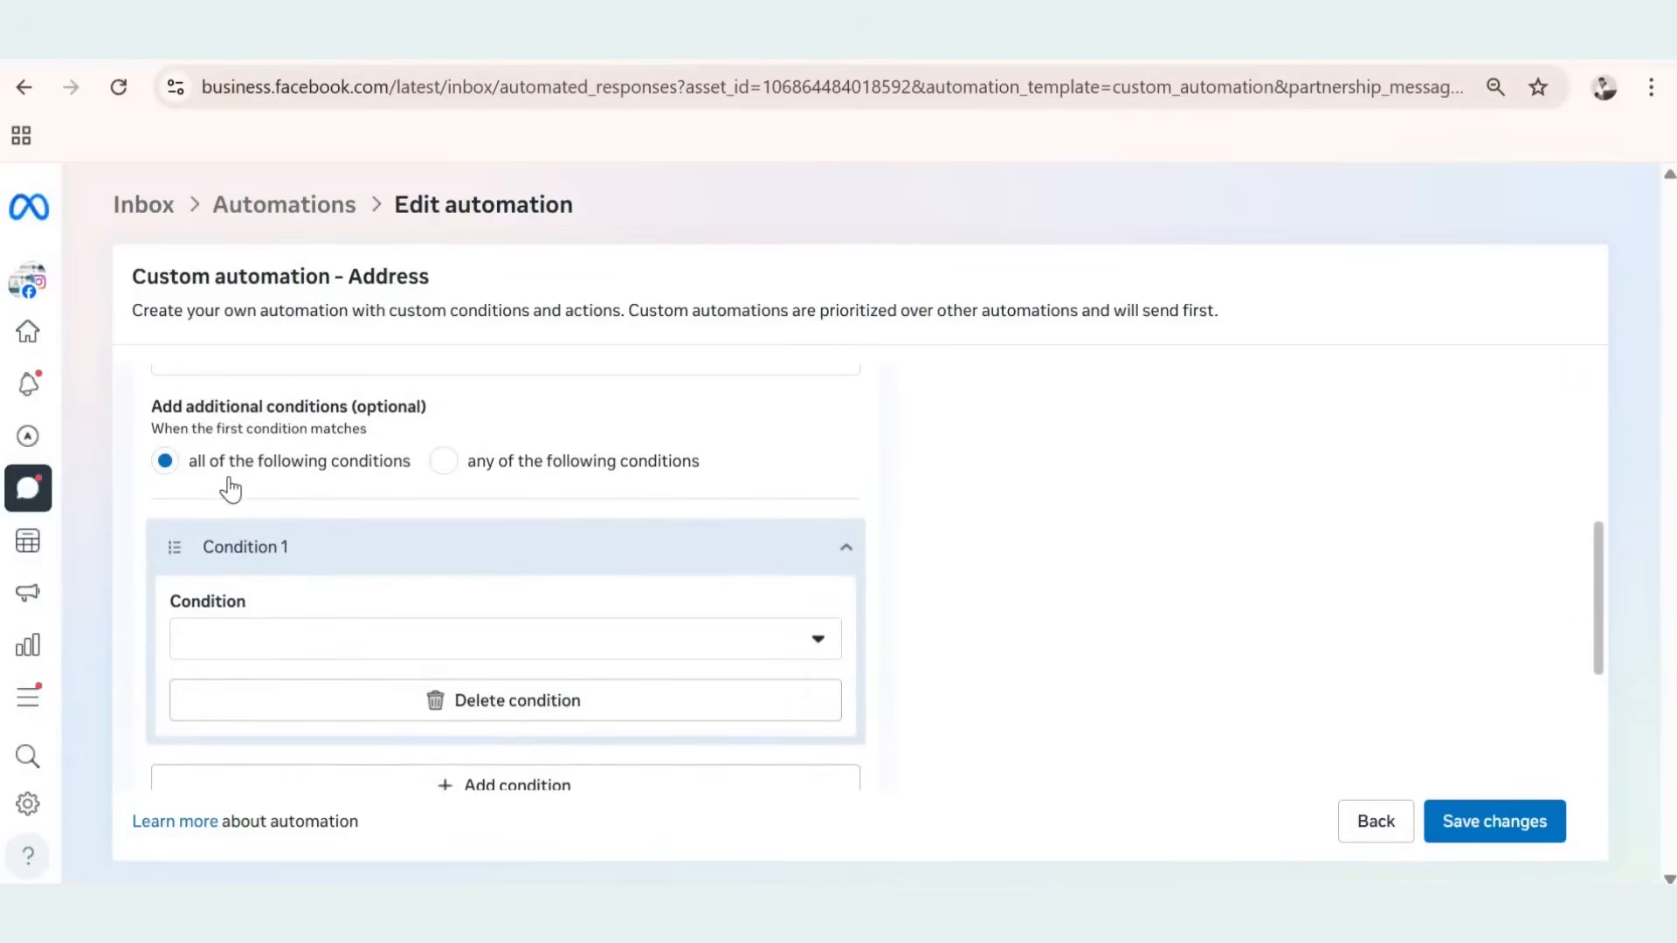
{"action": "scroll", "coordinate": [288, 487], "scroll_direction": "up", "scroll_amount": 2}
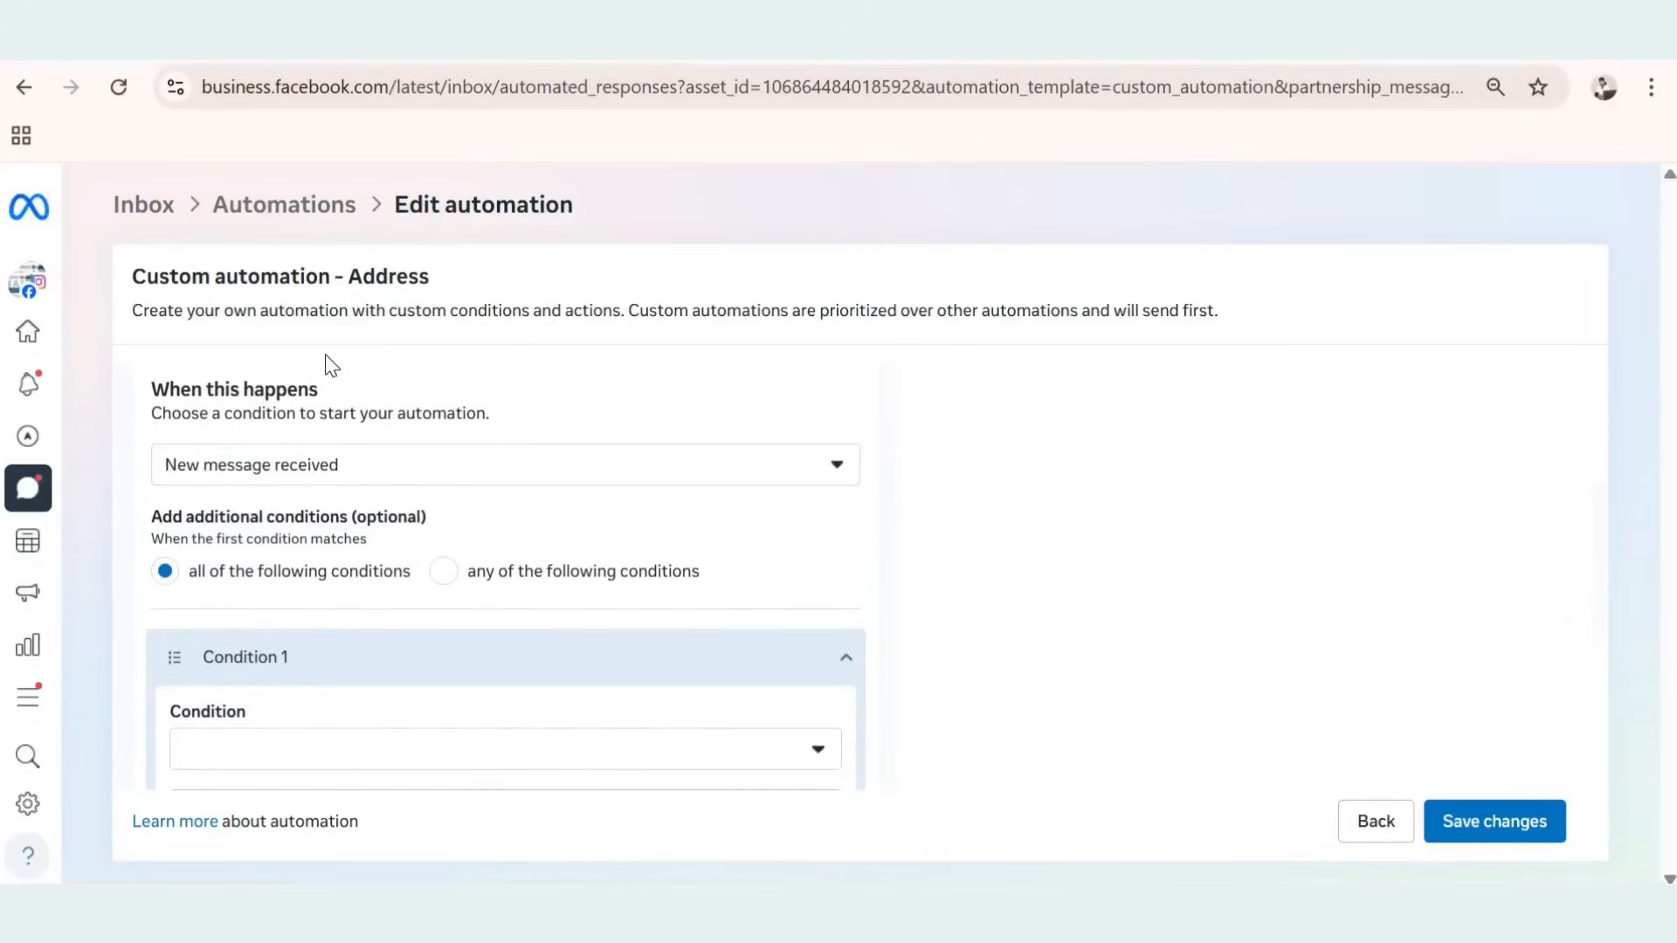
{"action": "scroll", "coordinate": [318, 609], "scroll_direction": "down", "scroll_amount": 2}
{"action": "scroll", "coordinate": [347, 633], "scroll_direction": "down", "scroll_amount": 1}
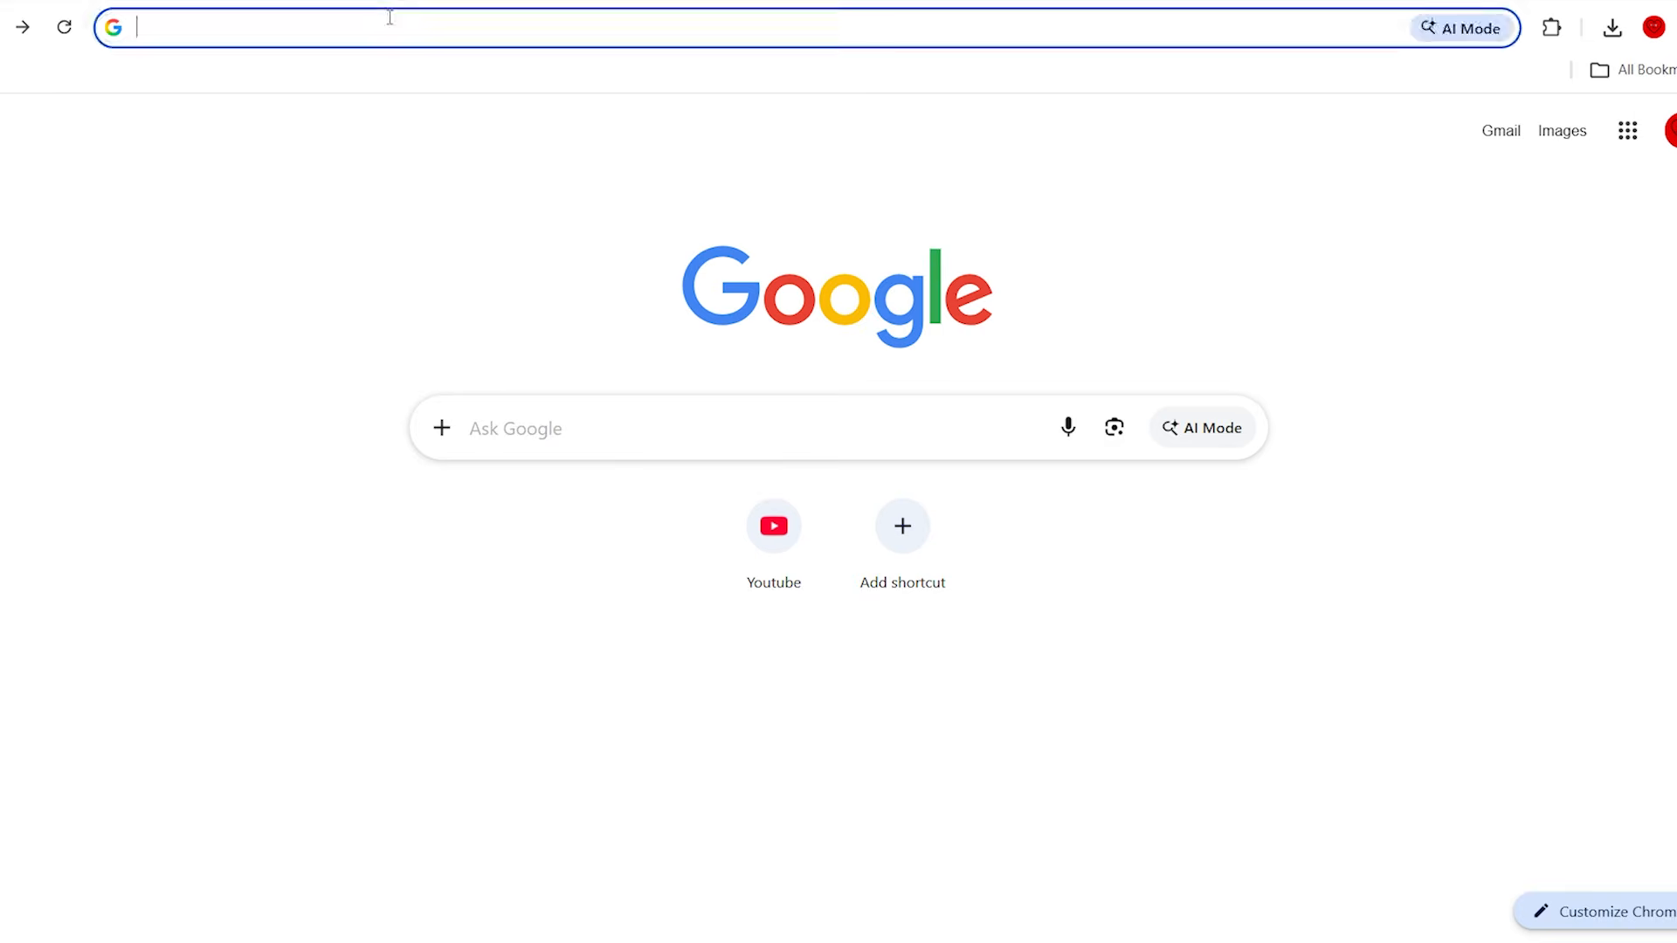
Open the salesmartly.com website in the browser.
{"action": "type", "text": "salesmartly.com"}
{"action": "key", "text": "Return"}
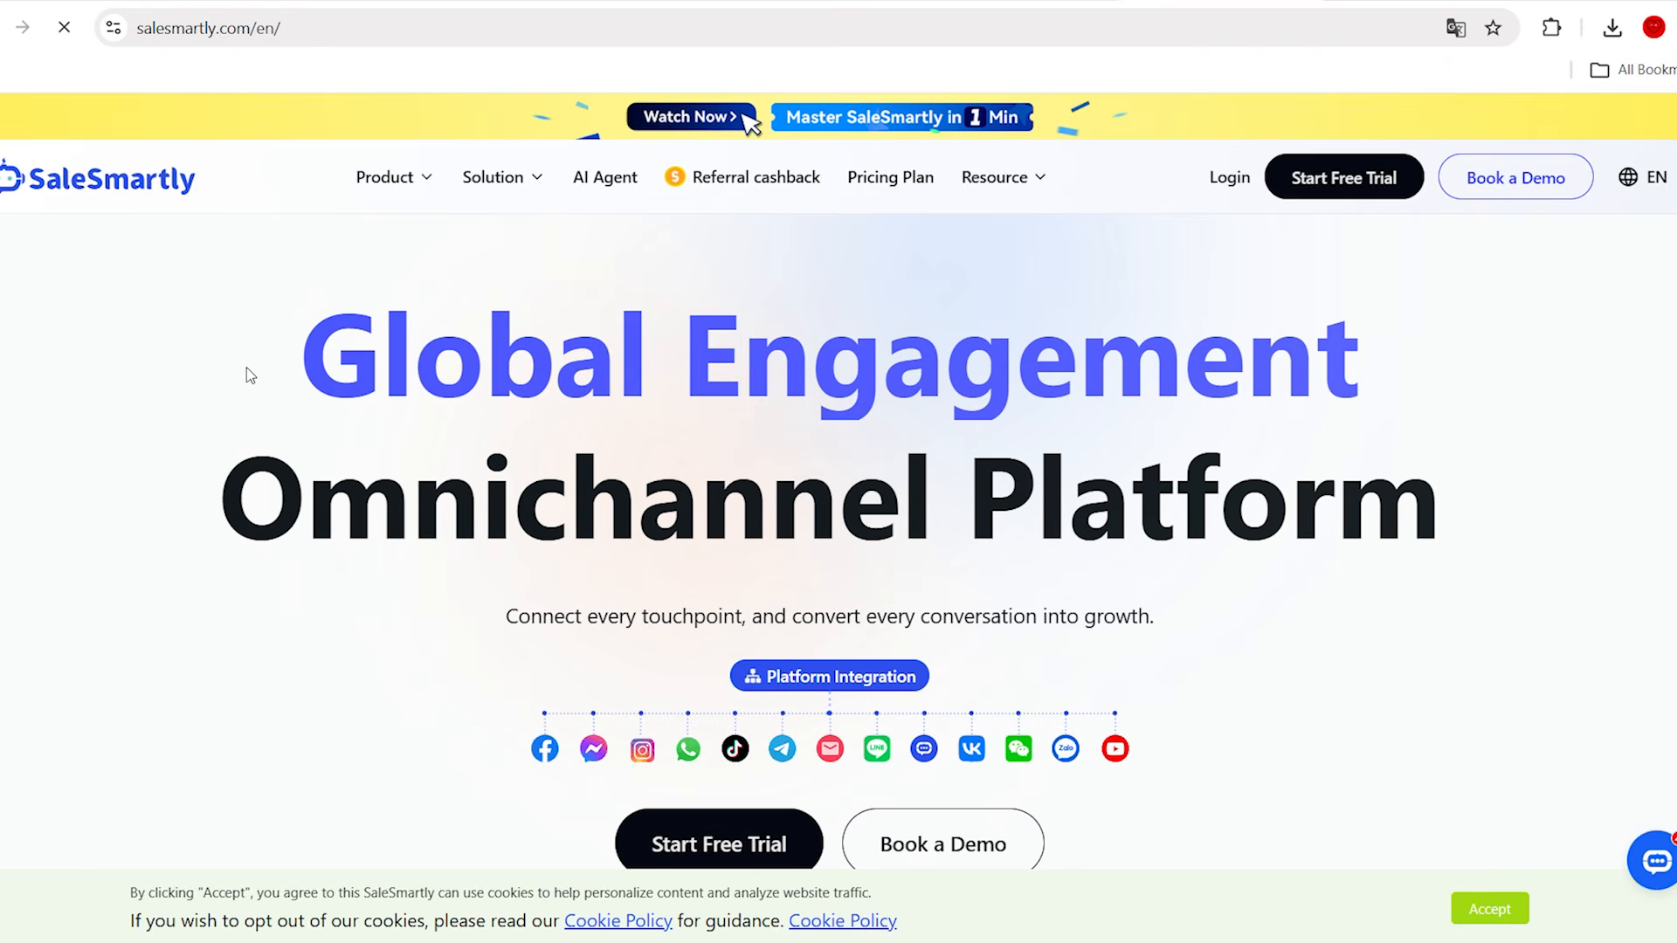
Examine the SaleSmartly homepage's headline, platform integrations and product preview section.
{"action": "left_click_drag", "start_coordinate": [247, 370], "coordinate": [1581, 539]}
{"action": "left_click", "coordinate": [675, 555]}
{"action": "scroll", "coordinate": [542, 603], "scroll_direction": "down", "scroll_amount": 1}
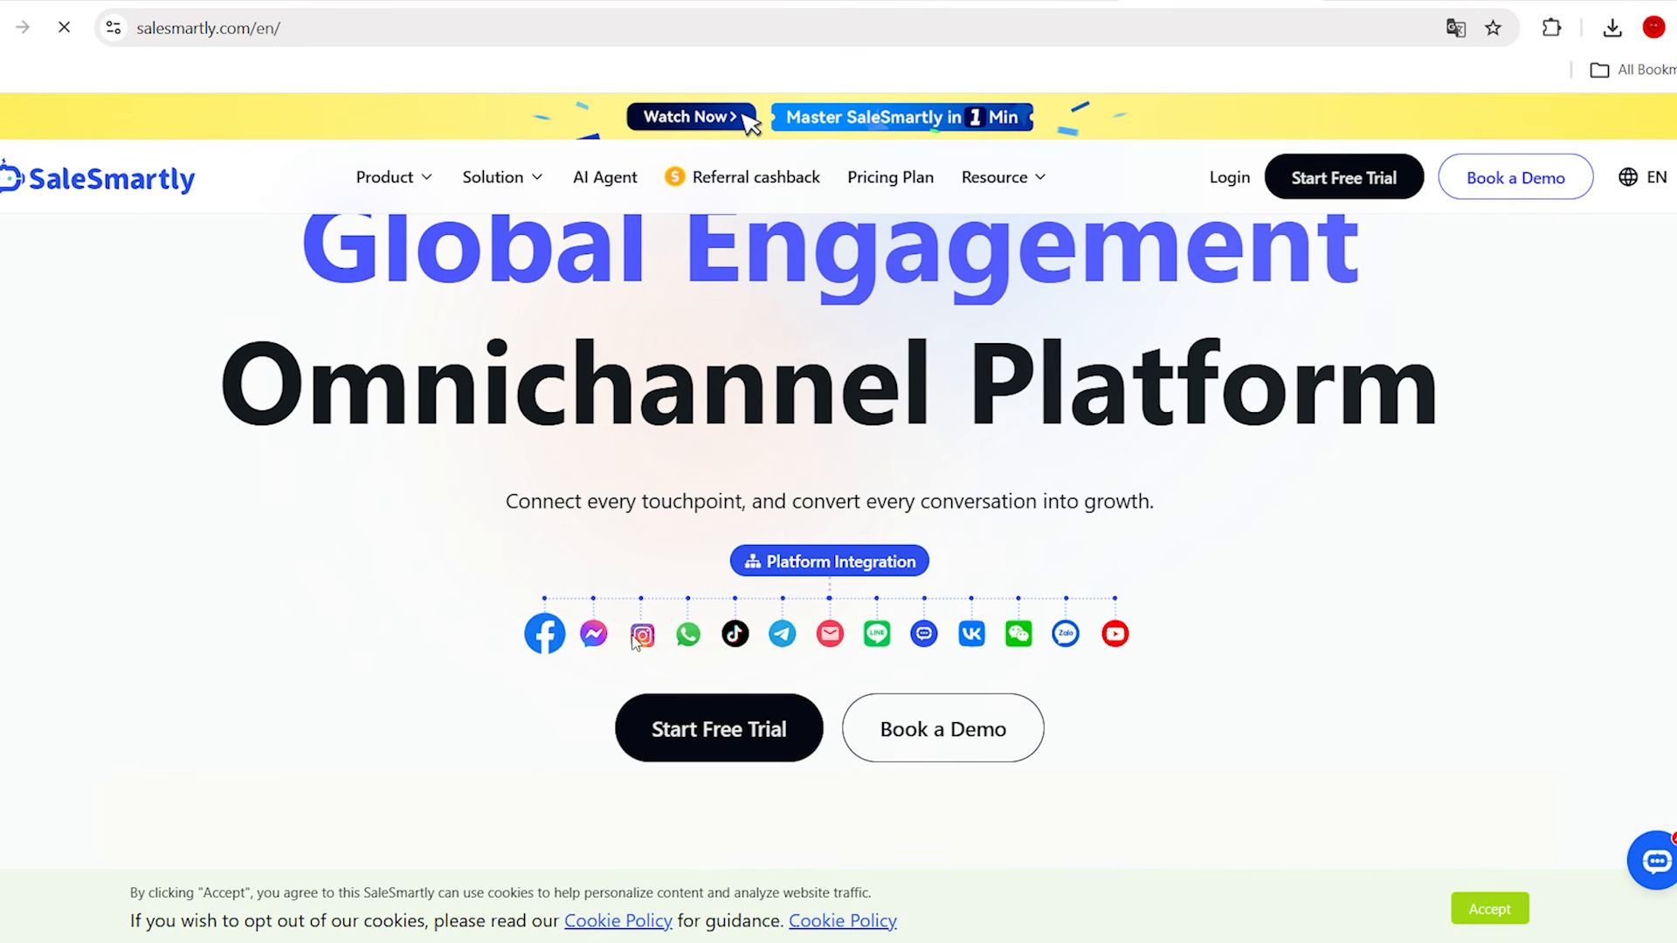
{"action": "scroll", "coordinate": [718, 704], "scroll_direction": "down", "scroll_amount": 8}
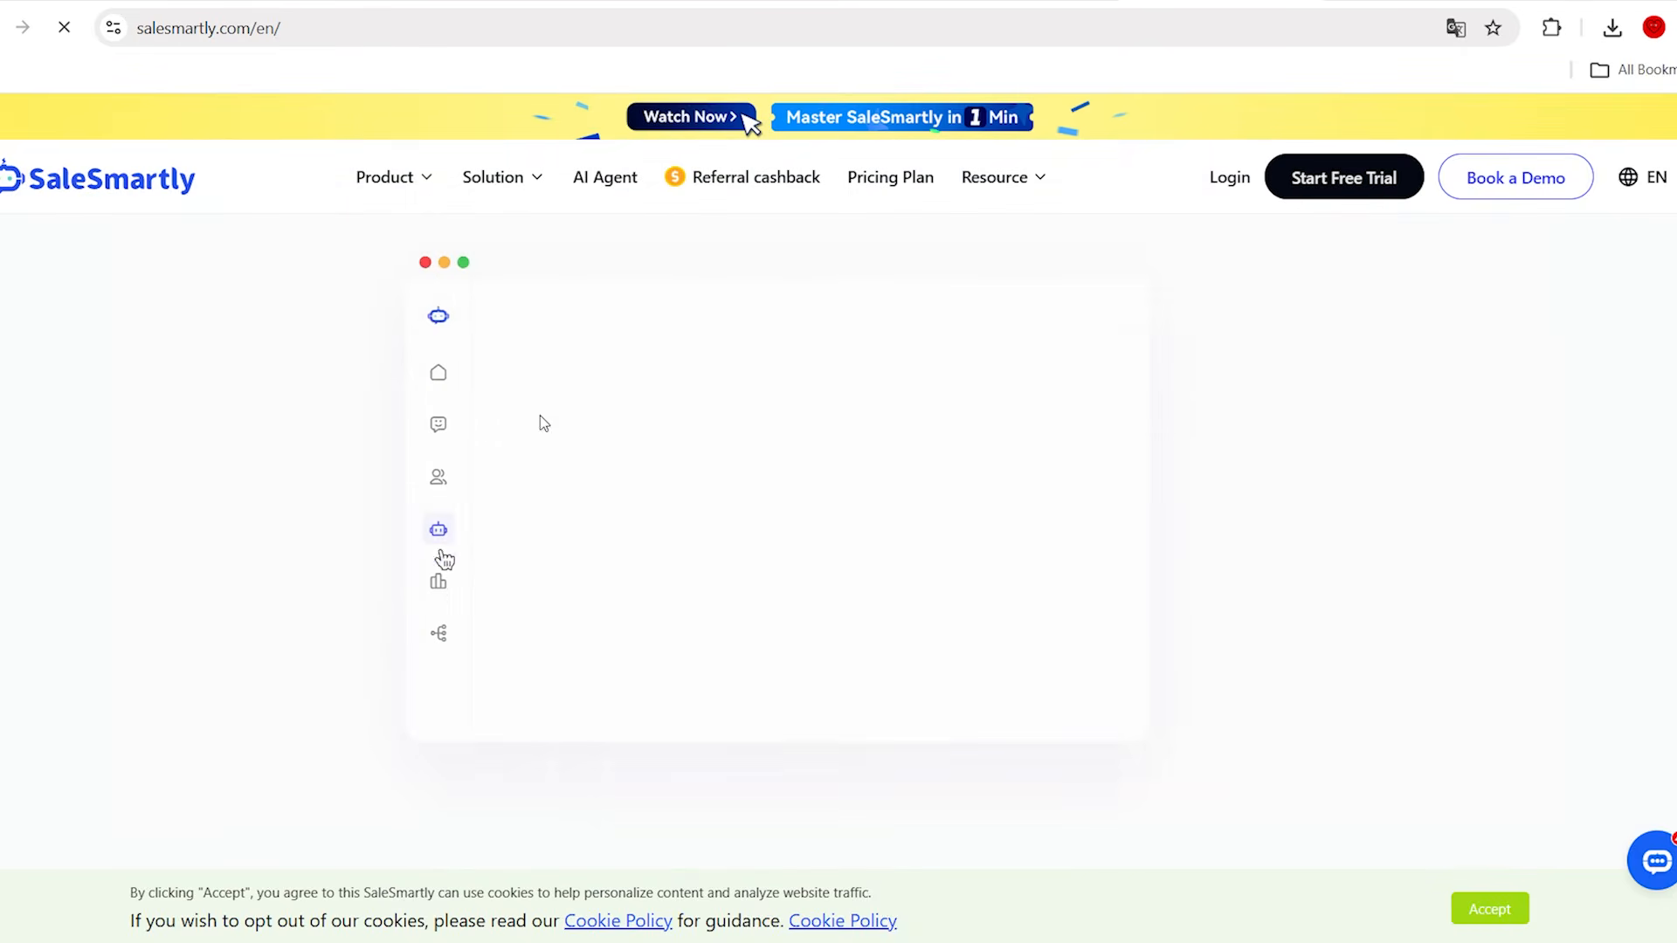
{"action": "scroll", "coordinate": [726, 490], "scroll_direction": "down", "scroll_amount": 1}
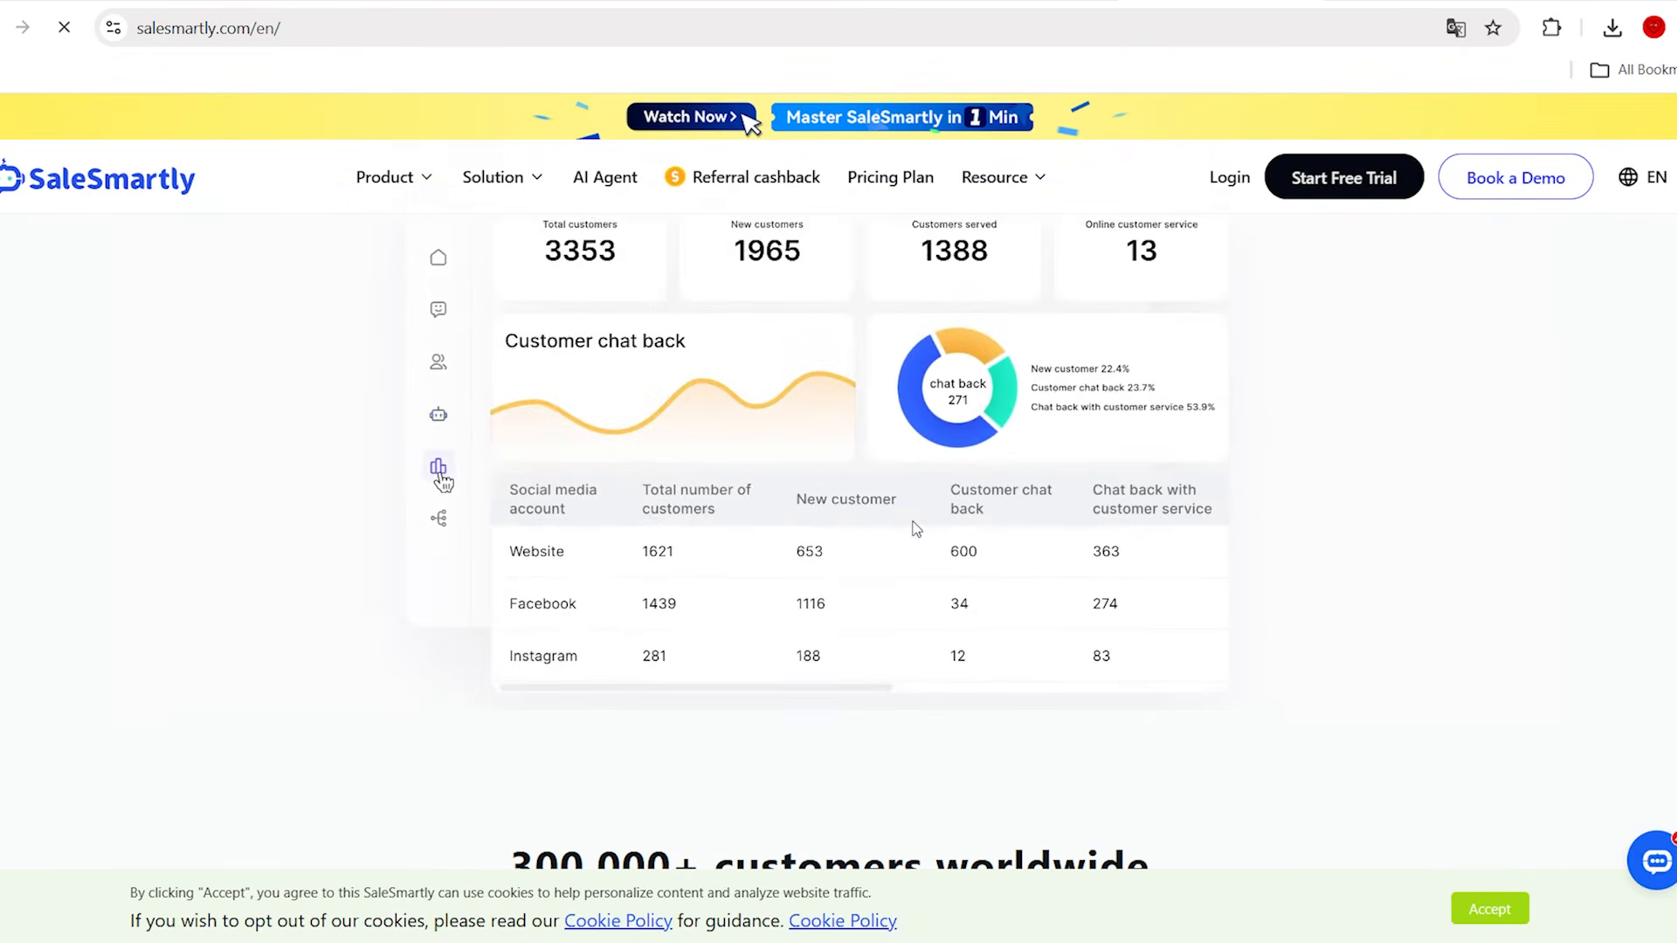
{"action": "scroll", "coordinate": [778, 514], "scroll_direction": "down", "scroll_amount": 2}
{"action": "scroll", "coordinate": [778, 513], "scroll_direction": "up", "scroll_amount": 2}
{"action": "scroll", "coordinate": [769, 502], "scroll_direction": "up", "scroll_amount": 2}
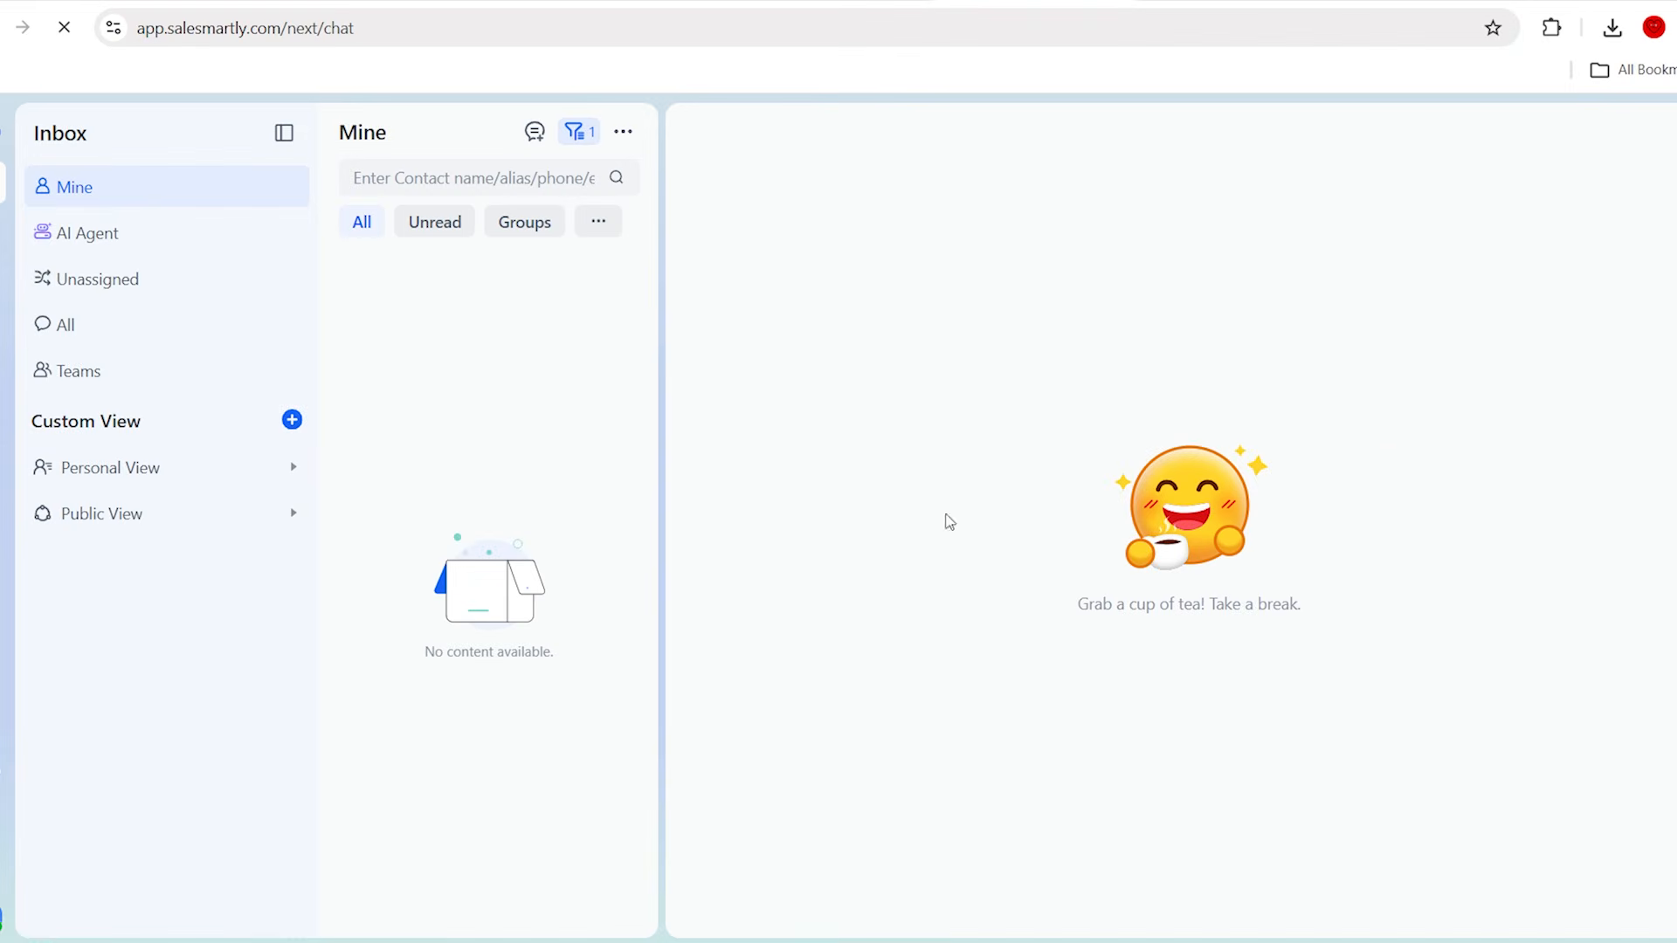
Open the social media integrations and bring up the account configuration form for connecting WhatsApp App.
{"action": "mouse_move", "coordinate": [7, 490]}
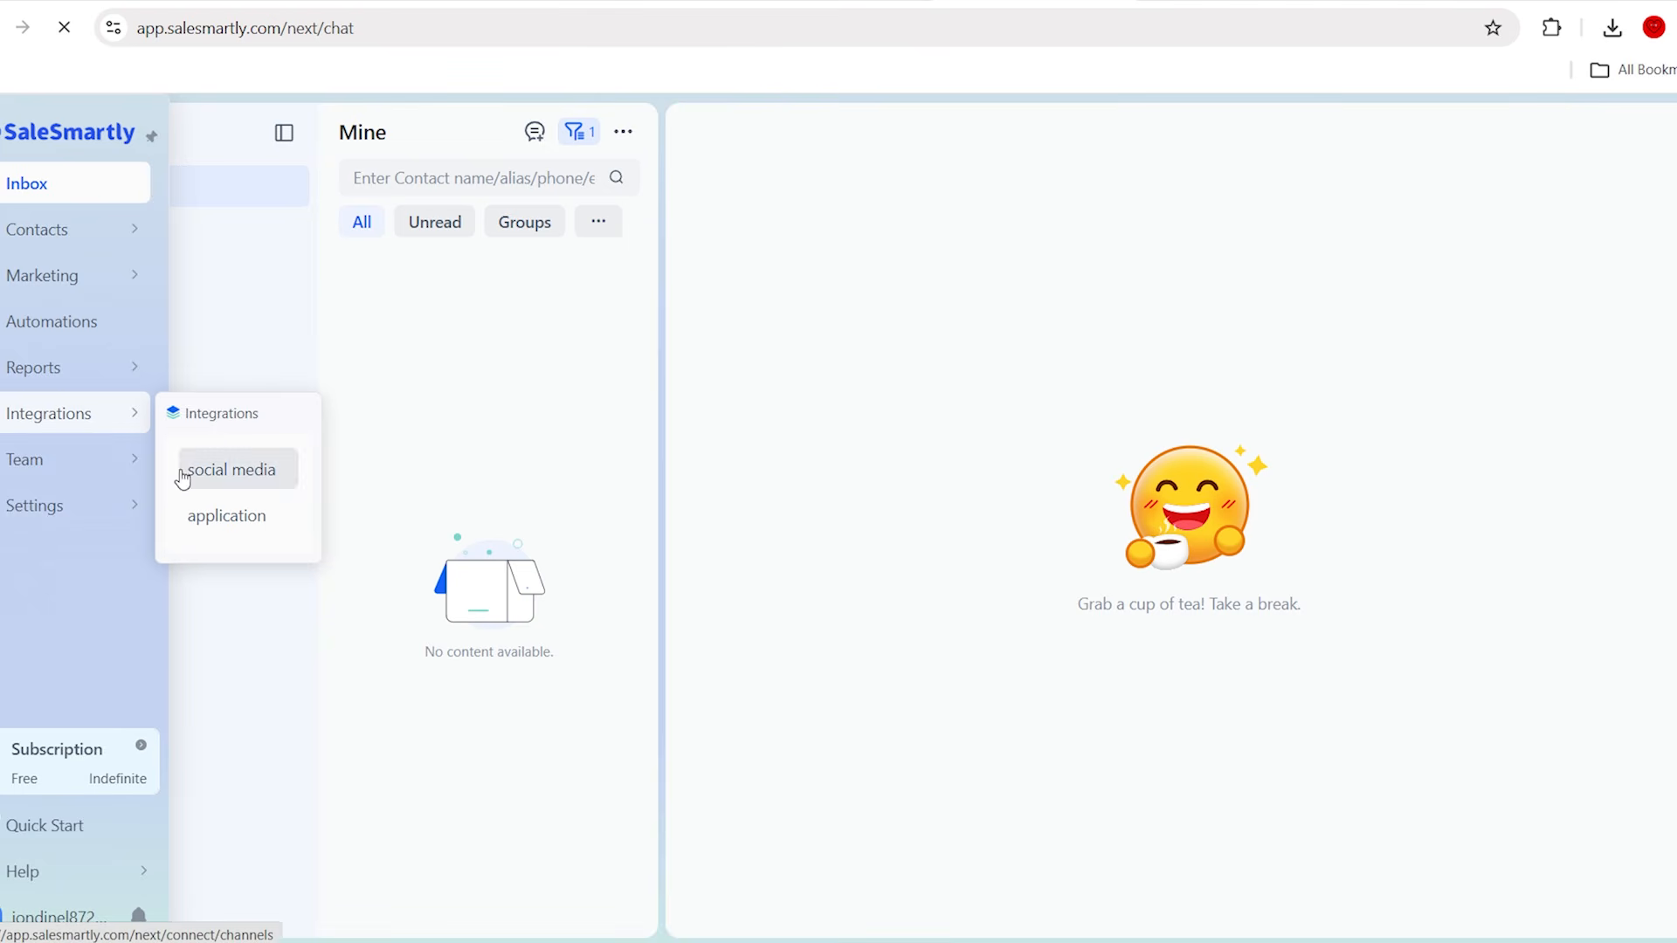
{"action": "left_click", "coordinate": [95, 421]}
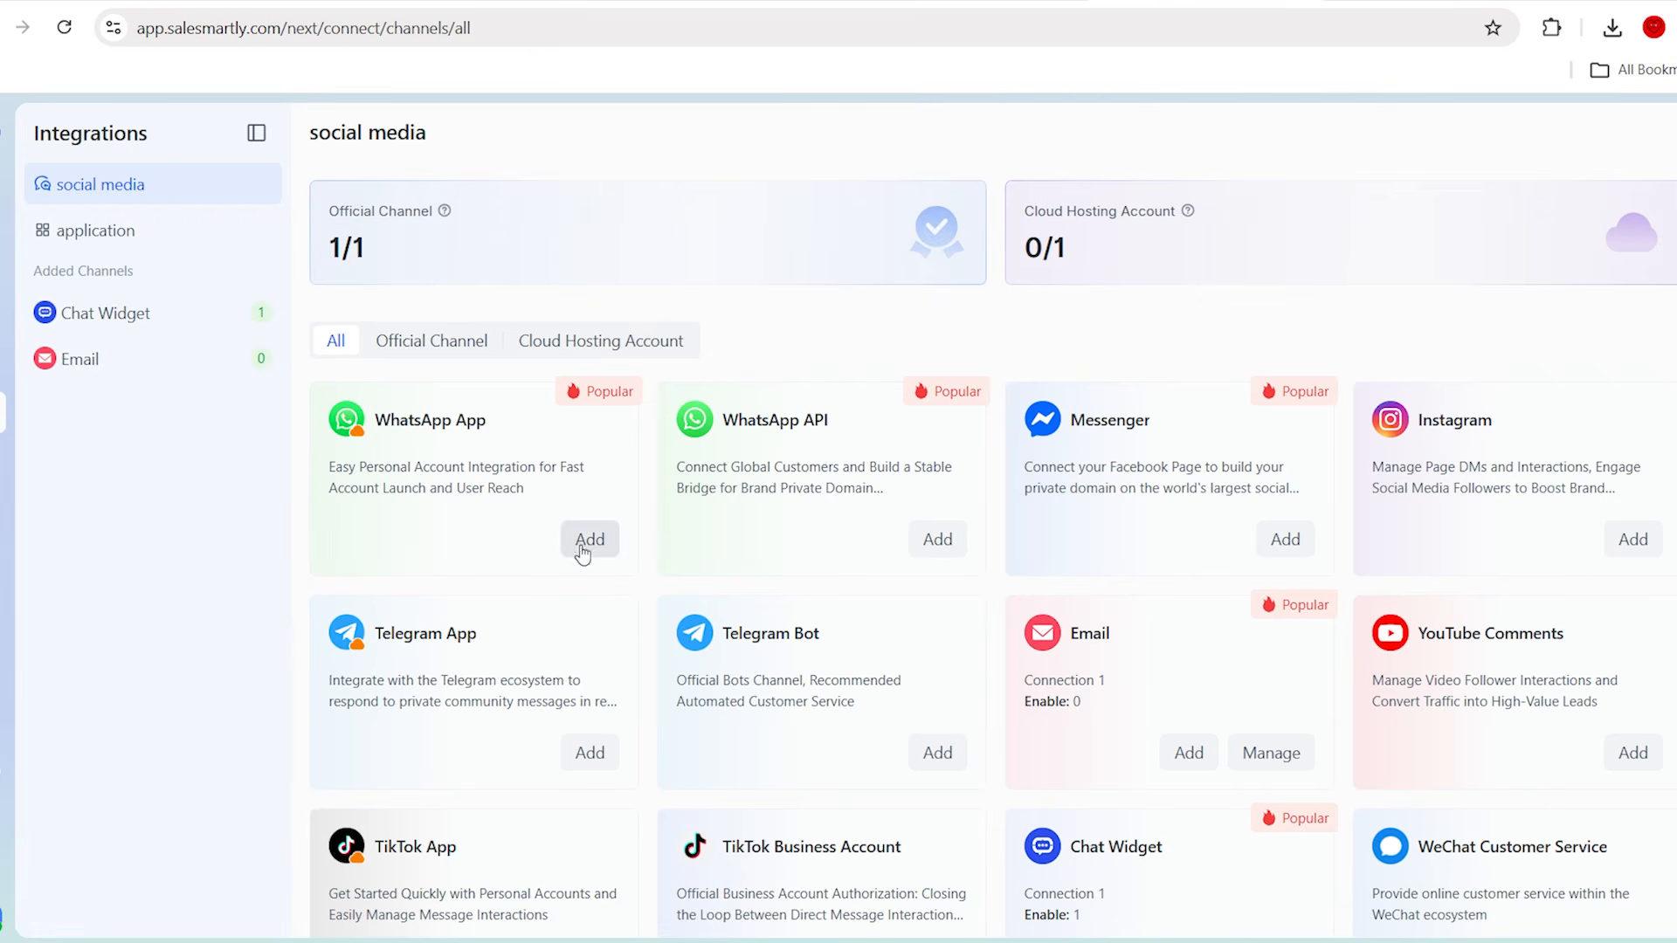
{"action": "left_click", "coordinate": [527, 603]}
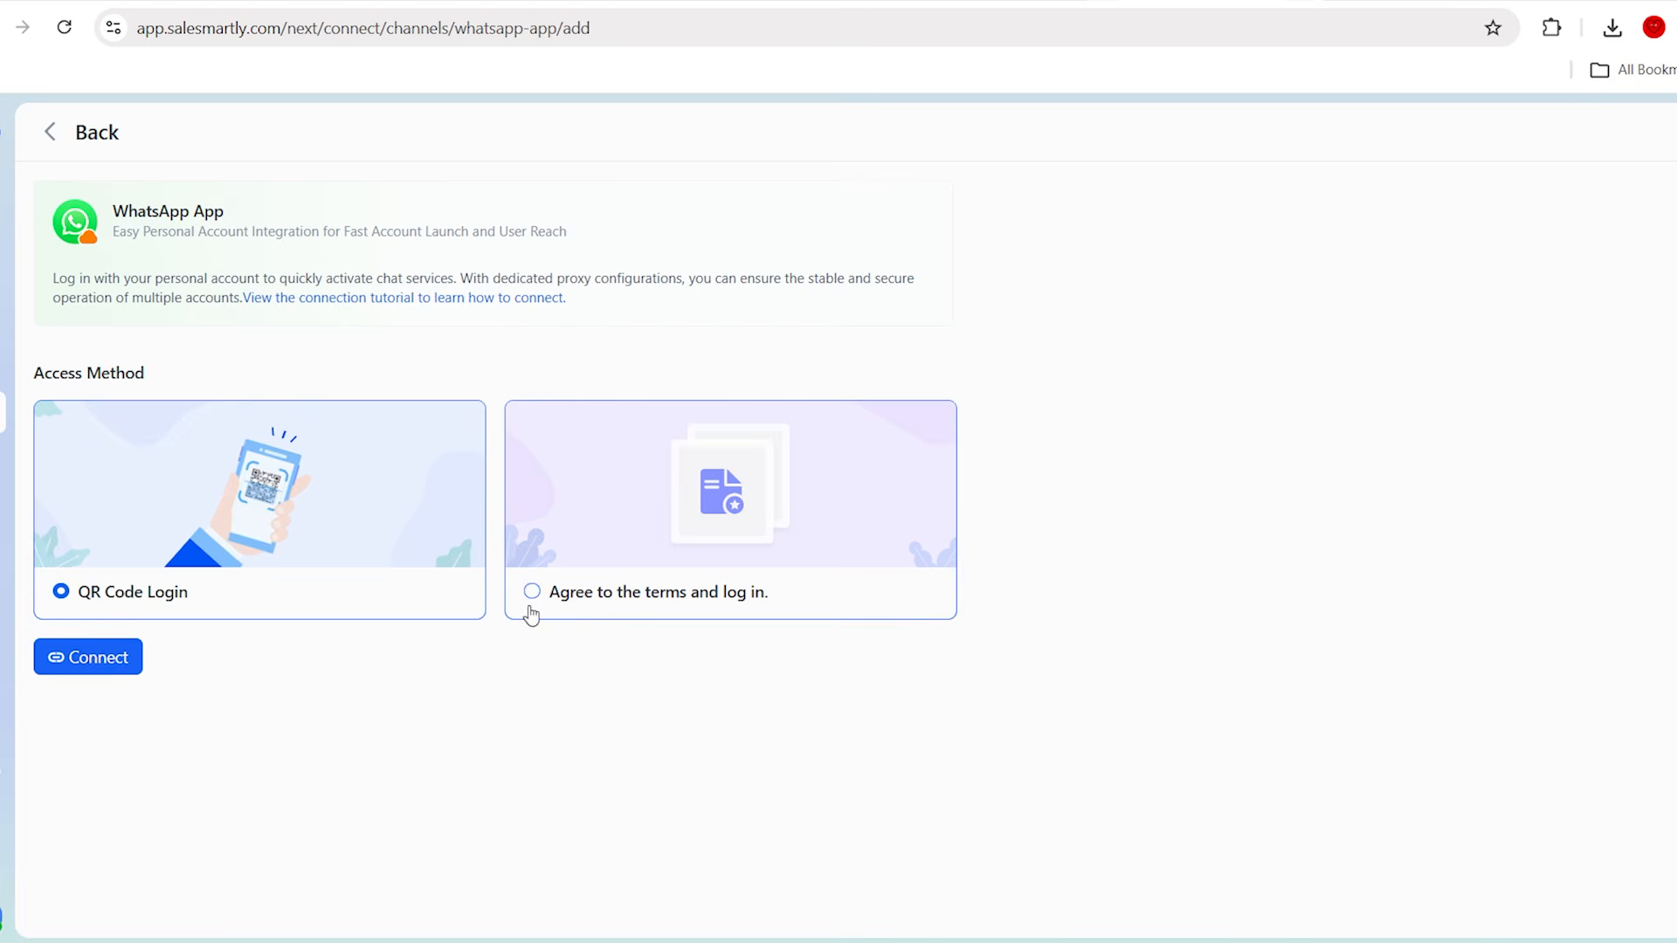
{"action": "left_click", "coordinate": [71, 662]}
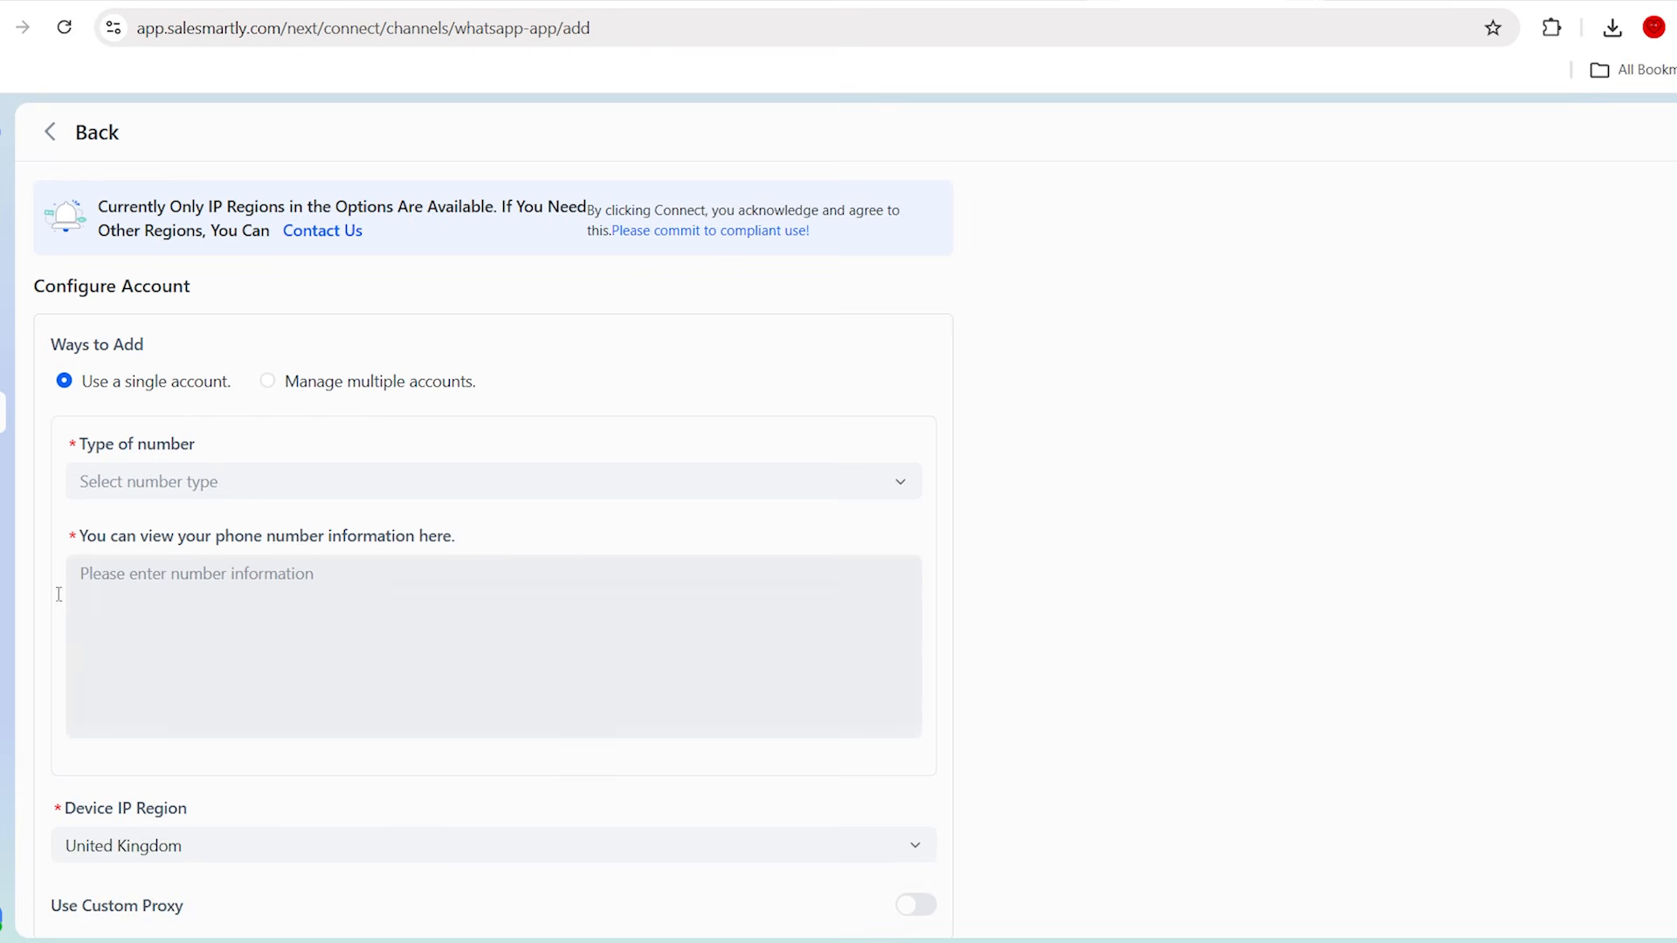
Leave the WhatsApp App account configuration and start adding the Messenger channel from the integrations list.
{"action": "scroll", "coordinate": [370, 616], "scroll_direction": "down", "scroll_amount": 1}
{"action": "scroll", "coordinate": [370, 616], "scroll_direction": "up", "scroll_amount": 1}
{"action": "left_click", "coordinate": [49, 131]}
{"action": "left_click", "coordinate": [51, 132]}
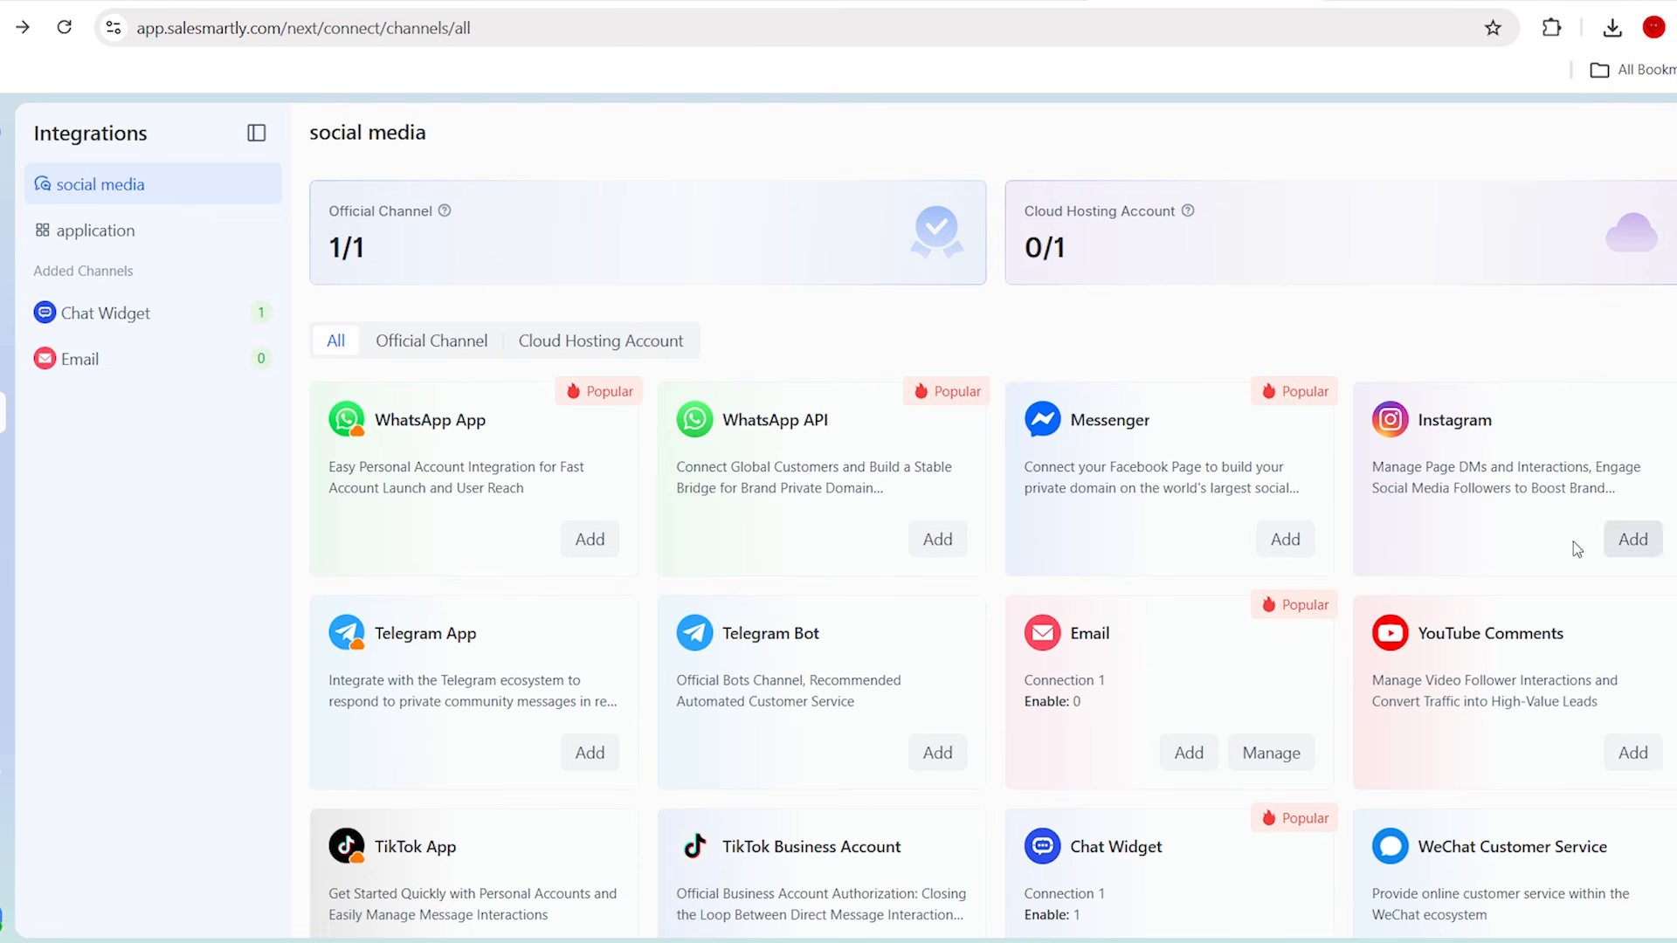
{"action": "left_click", "coordinate": [1285, 539]}
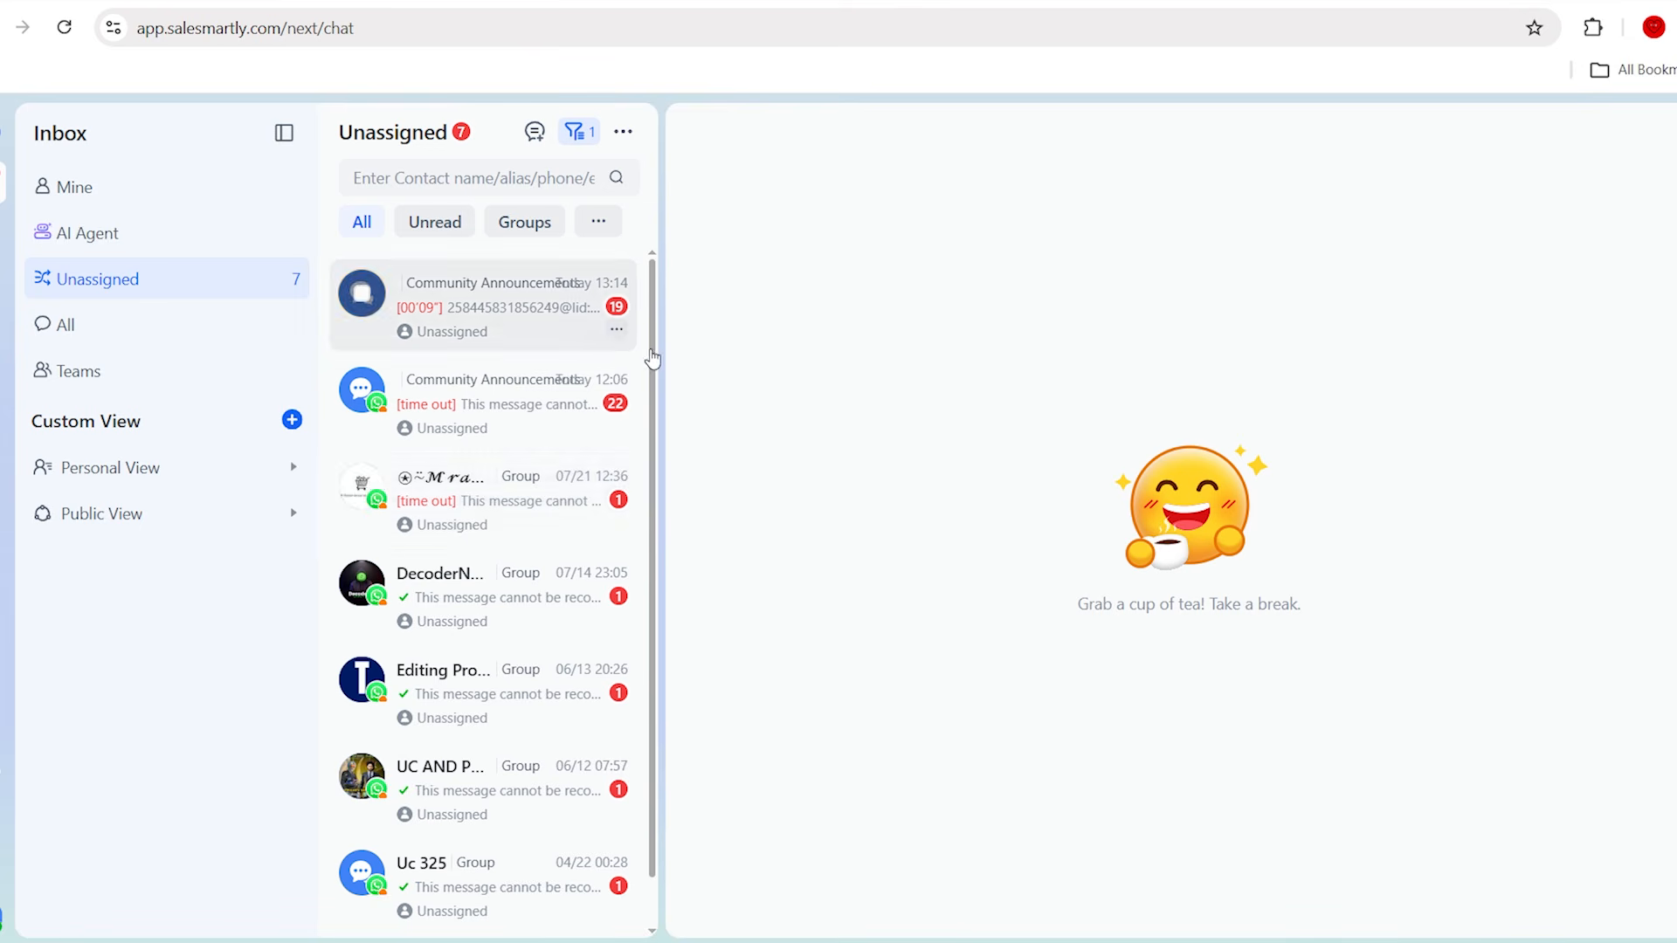
View the inbox's AI Agent and Mine conversation lists, and return to the Unassigned conversations.
{"action": "left_click", "coordinate": [224, 345]}
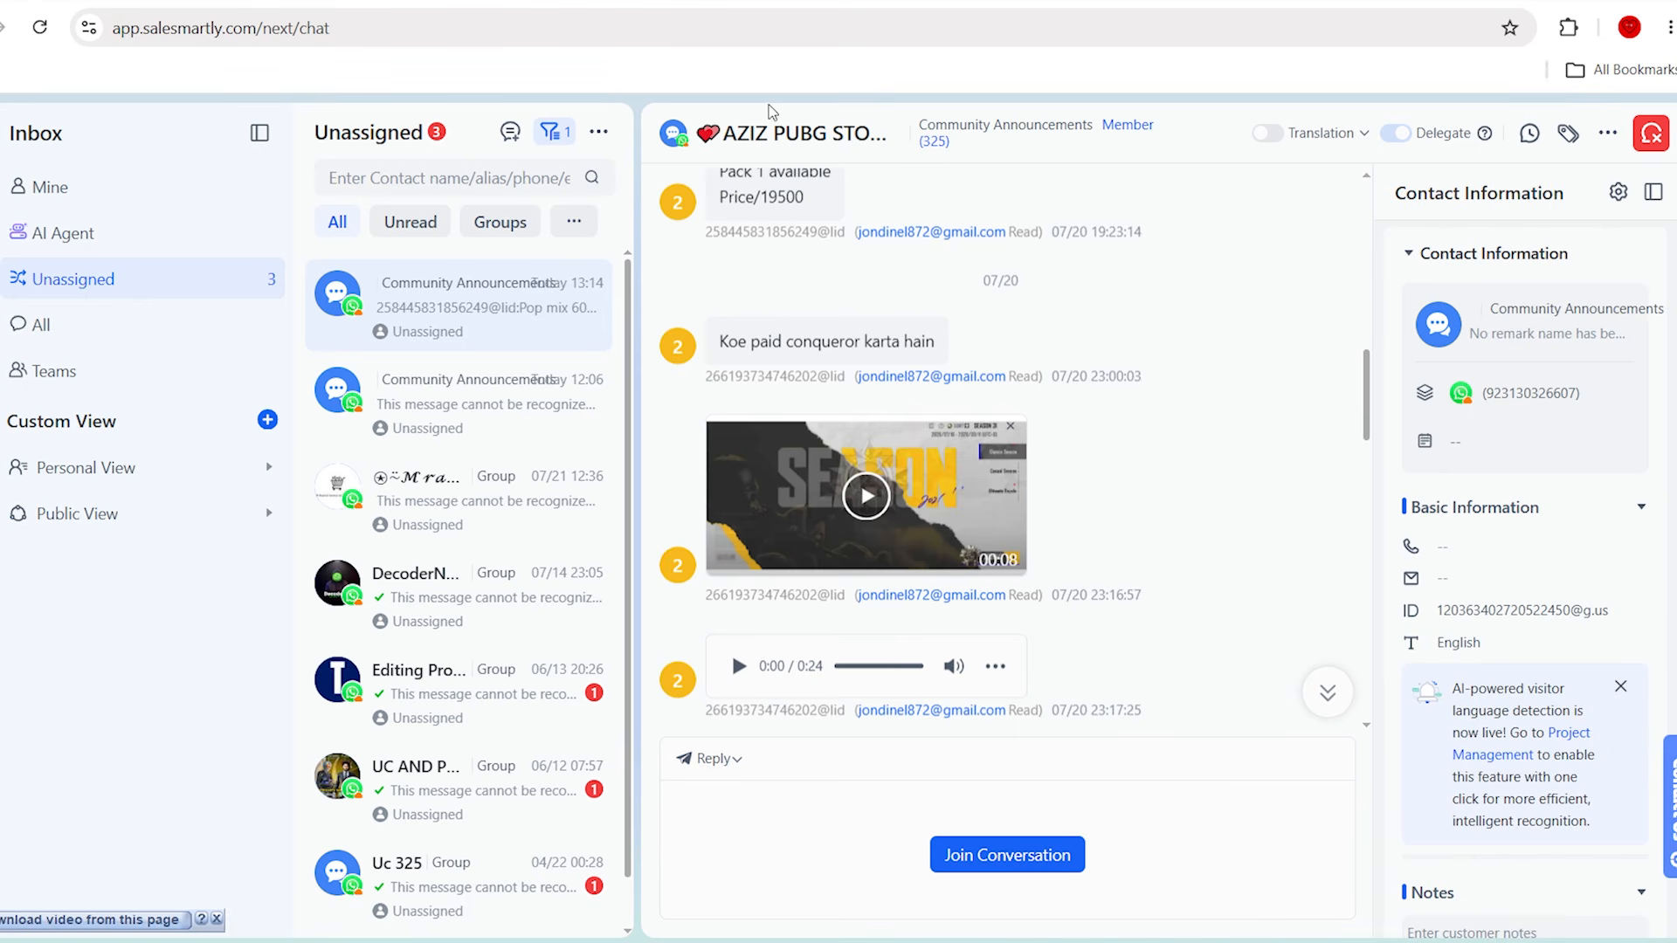
{"action": "left_click", "coordinate": [103, 231]}
{"action": "left_click", "coordinate": [122, 192]}
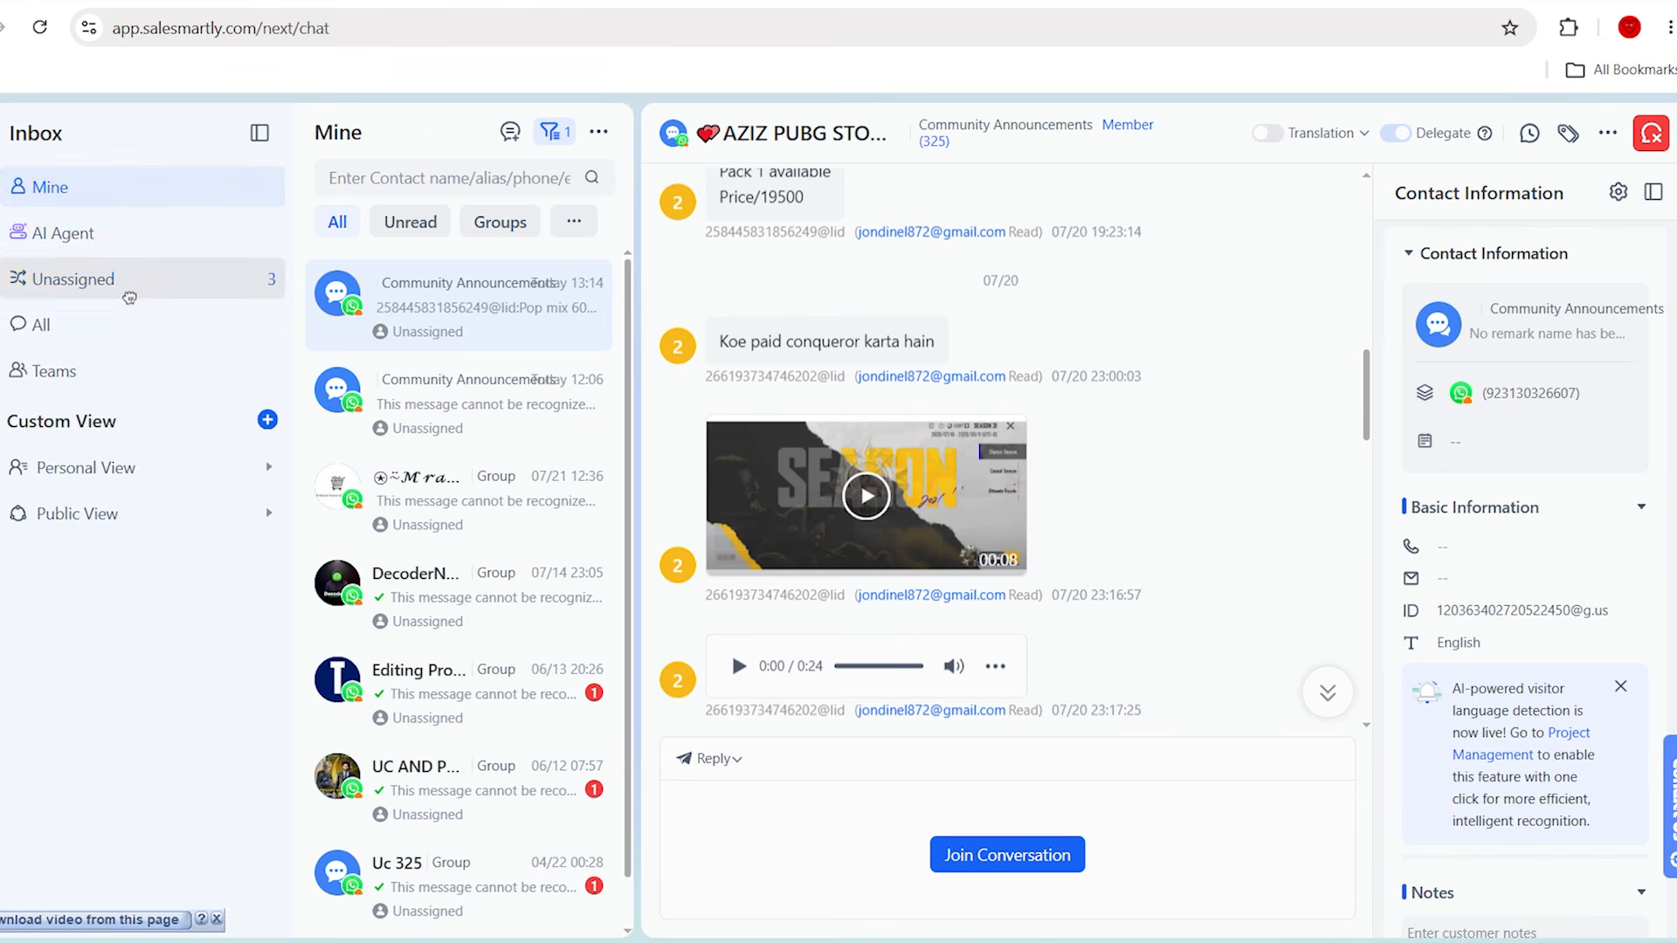
{"action": "left_click", "coordinate": [126, 281]}
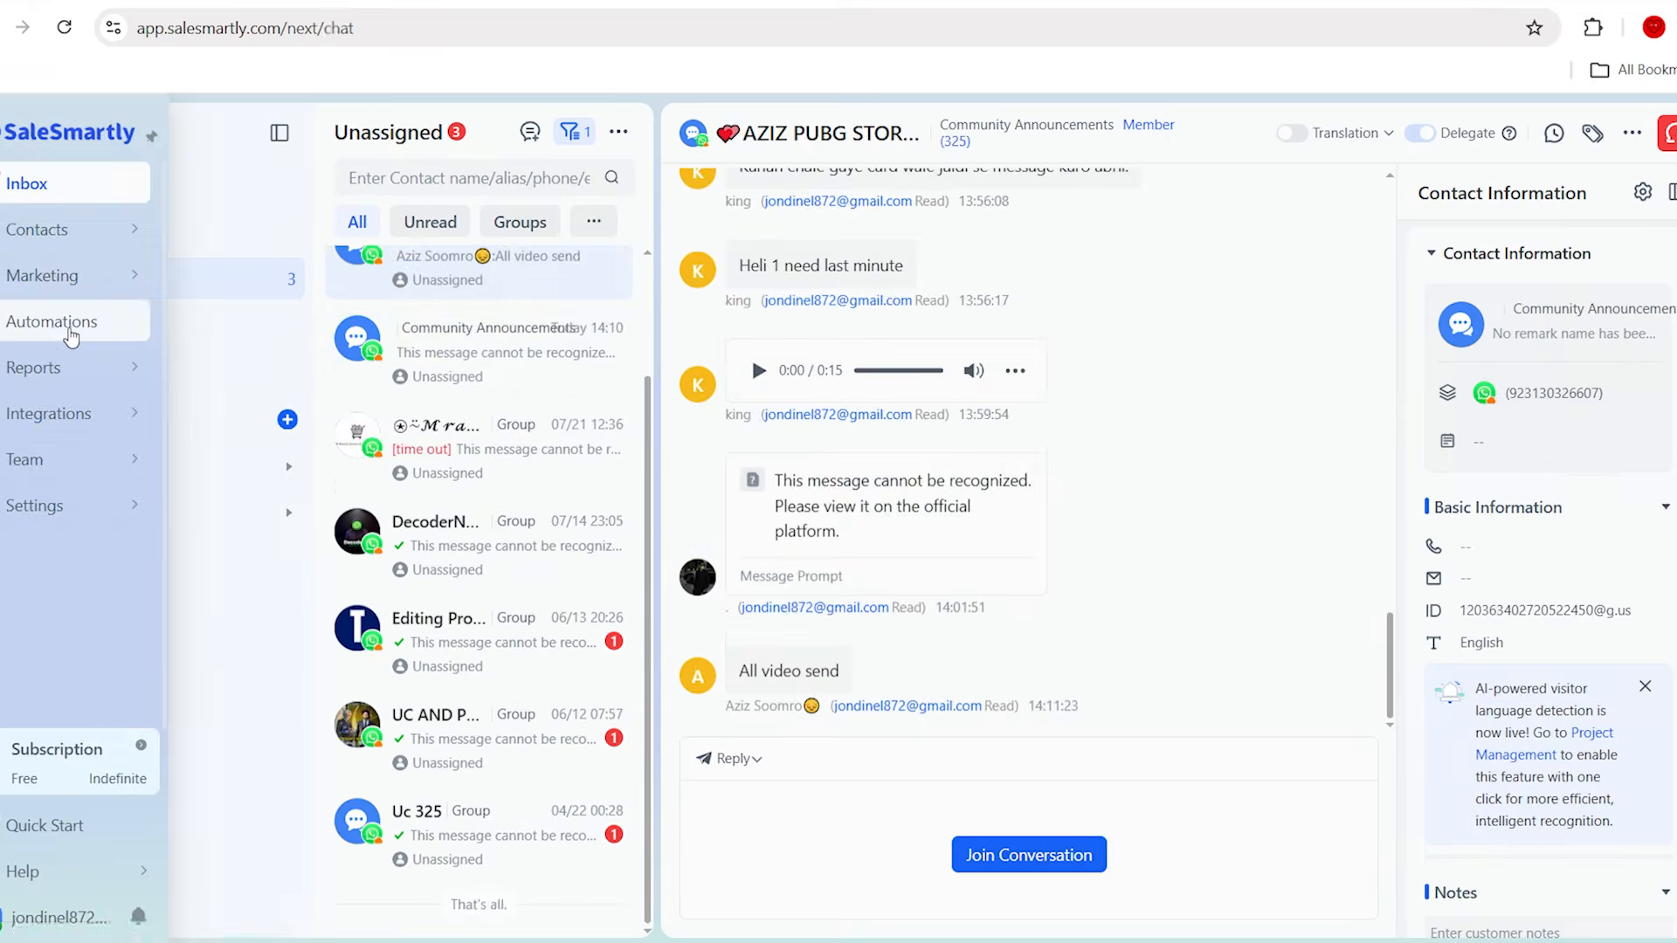
Create a WhatsApp App automation flow without a template, applicable to personal conversation messages, and add a New Visitor trigger.
{"action": "left_click", "coordinate": [69, 328]}
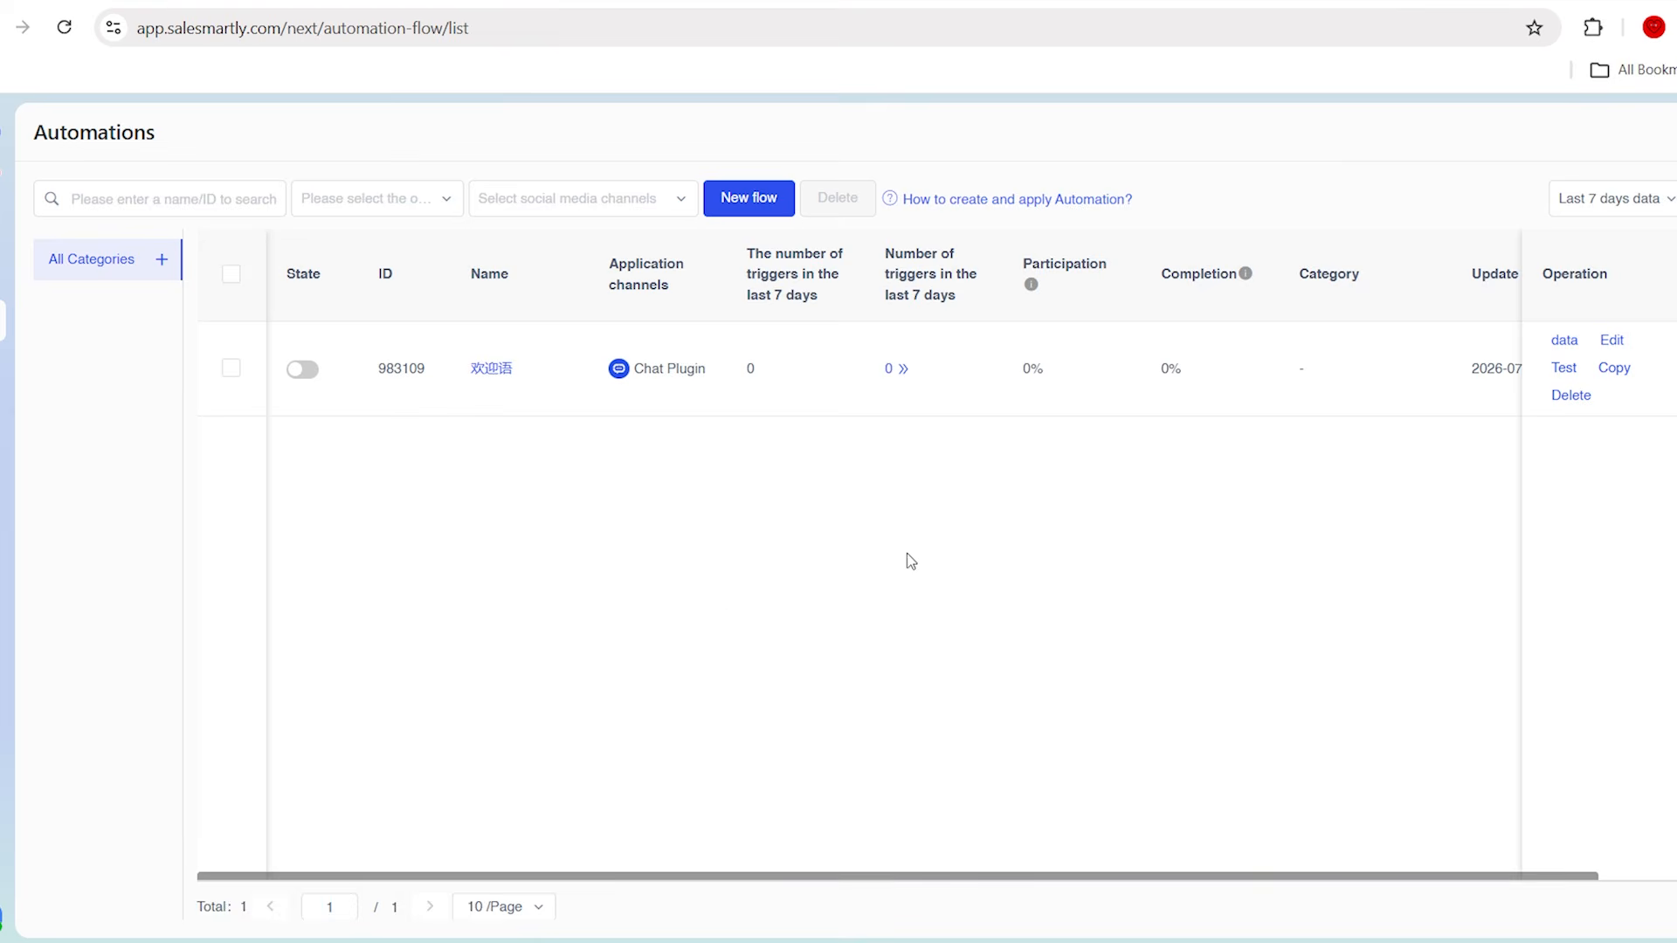
{"action": "left_click", "coordinate": [749, 197]}
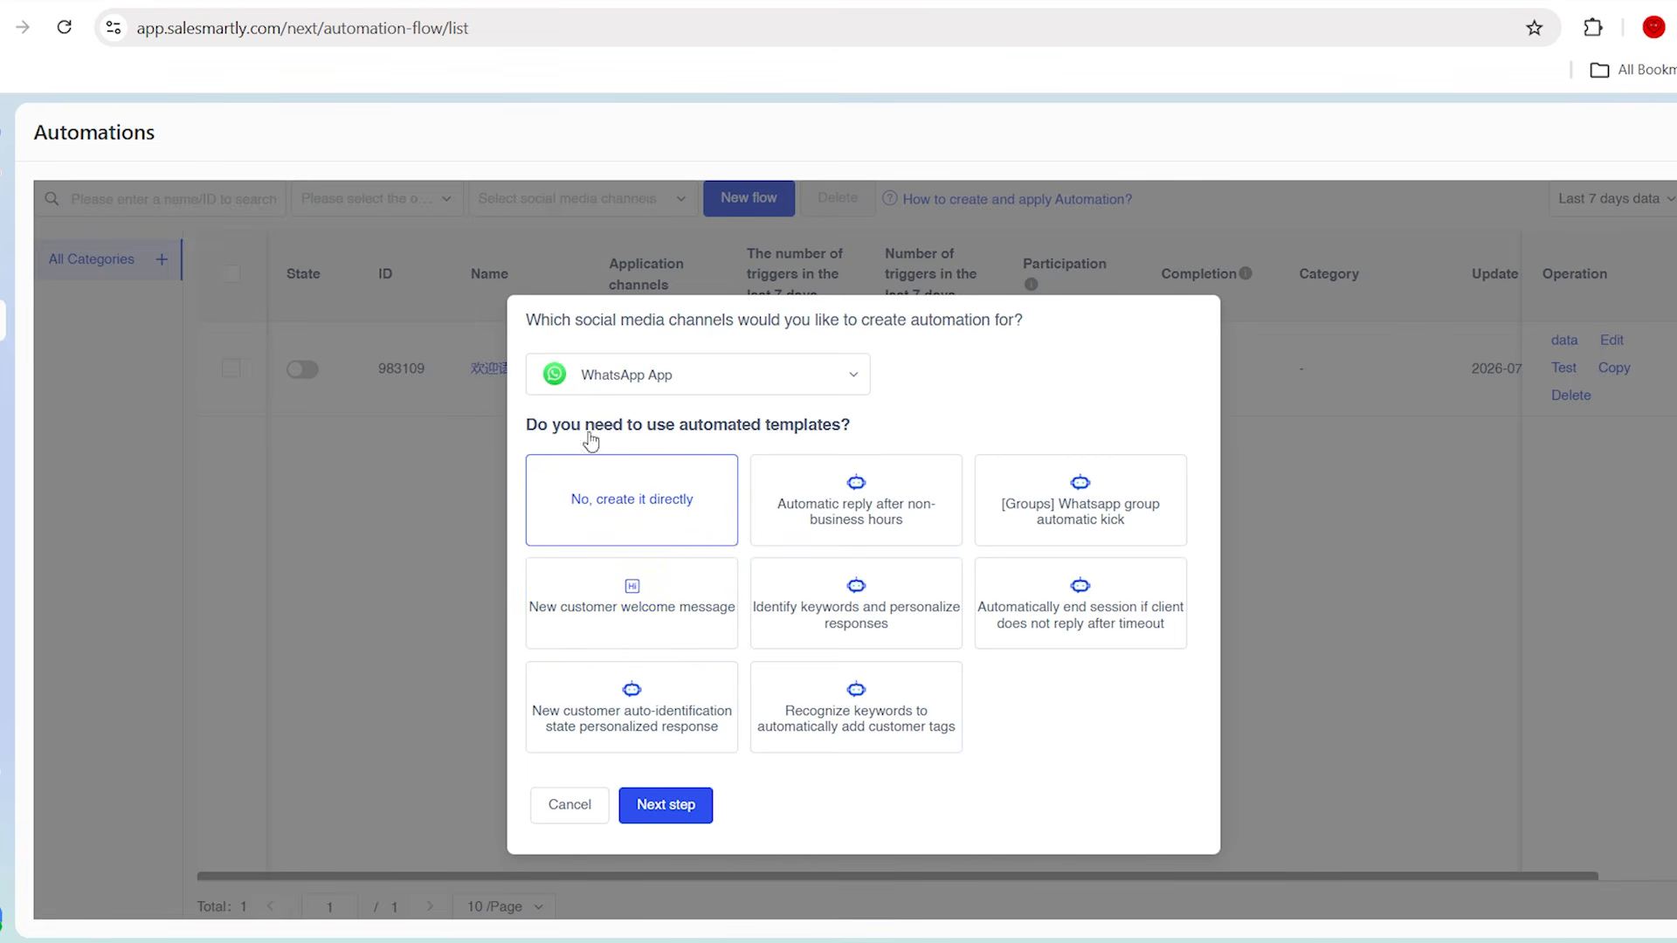
{"action": "left_click", "coordinate": [666, 804]}
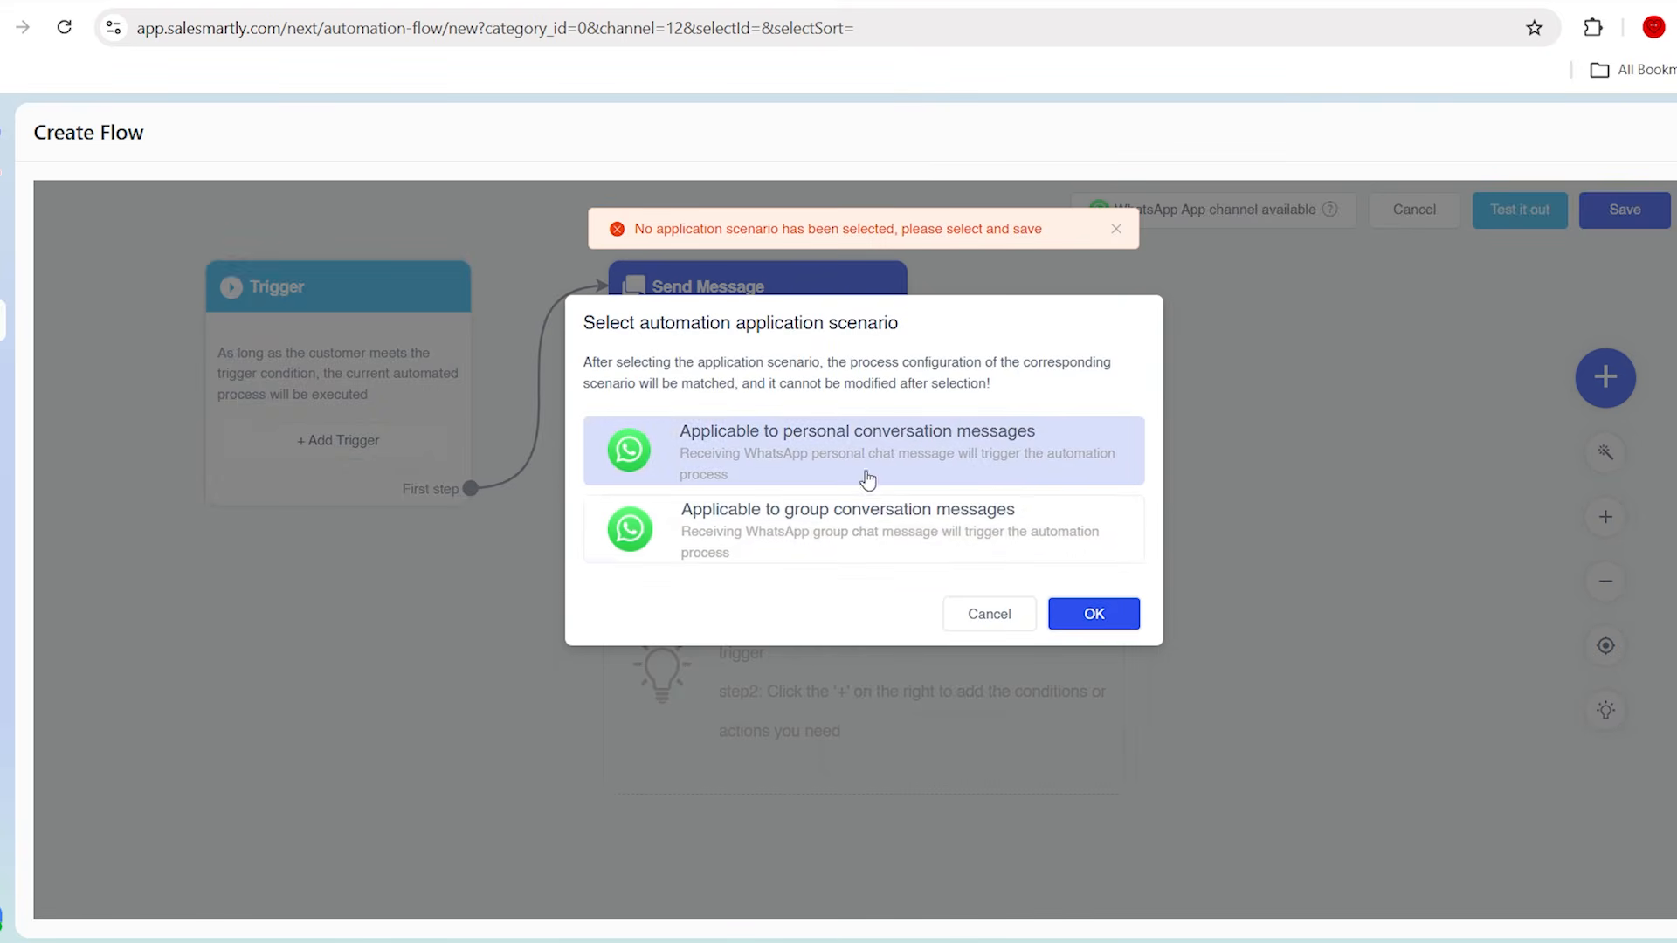
{"action": "left_click", "coordinate": [1093, 613]}
{"action": "left_click", "coordinate": [373, 453]}
{"action": "left_click", "coordinate": [647, 359]}
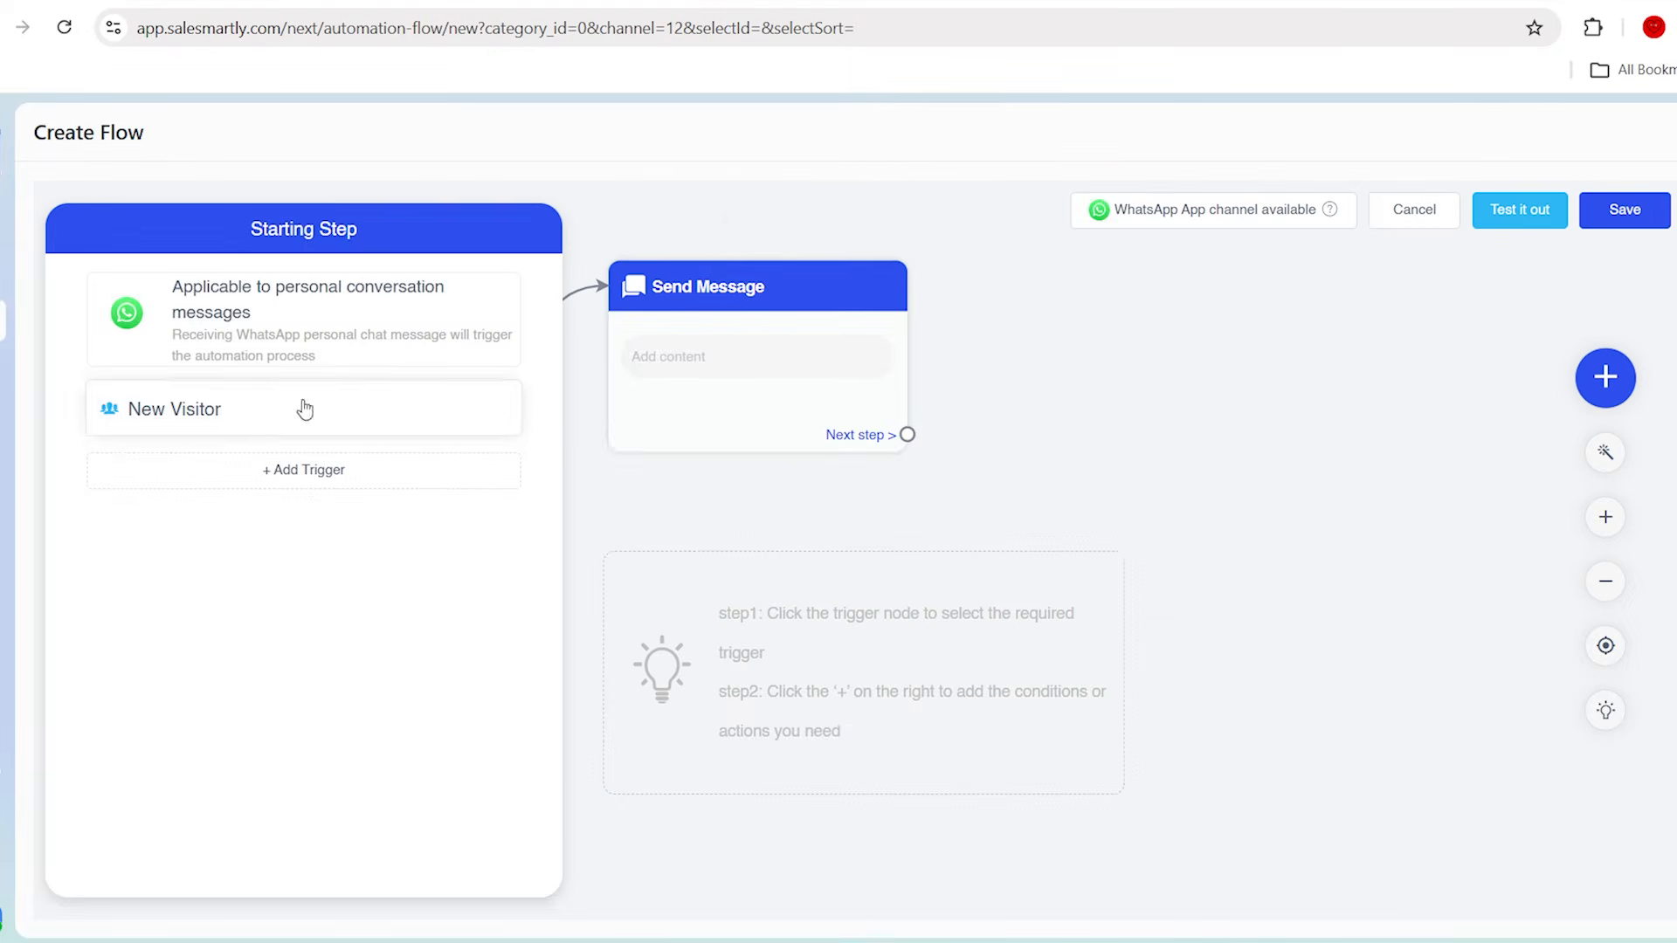
Set the Send Message content to "Thanks for reaching out! We received your message and will get back to you within a few minutes.".
{"action": "left_click", "coordinate": [651, 373]}
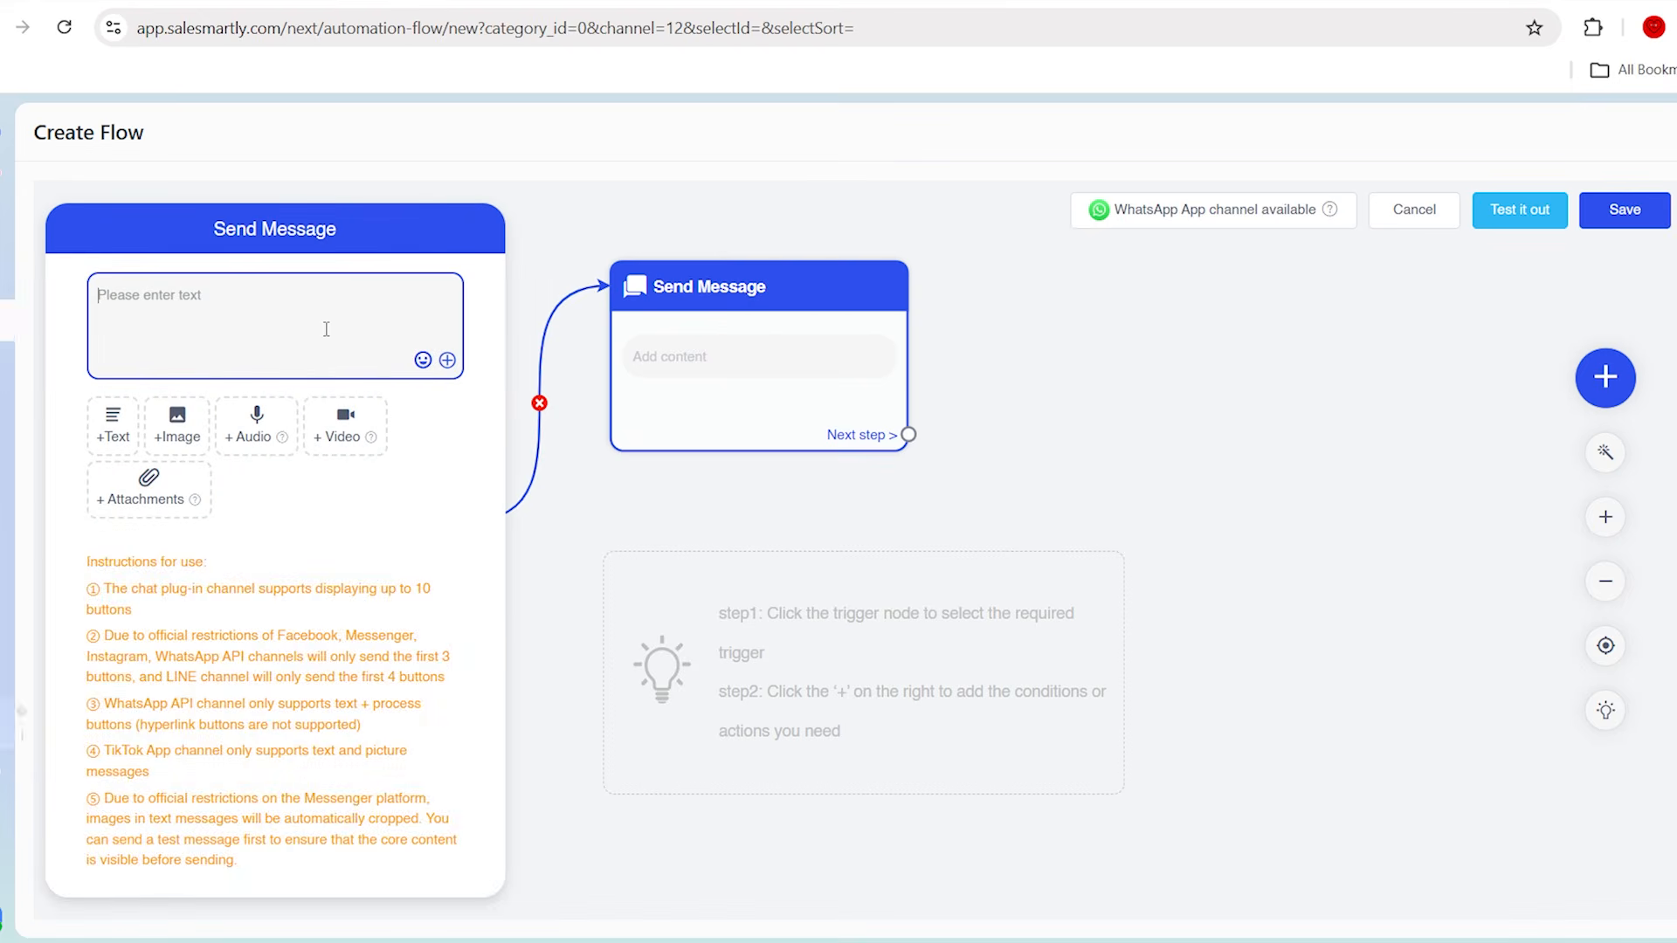
{"action": "type", "text": "Thanks for reaching out! We received your message and will get back to you within a few minutes."}
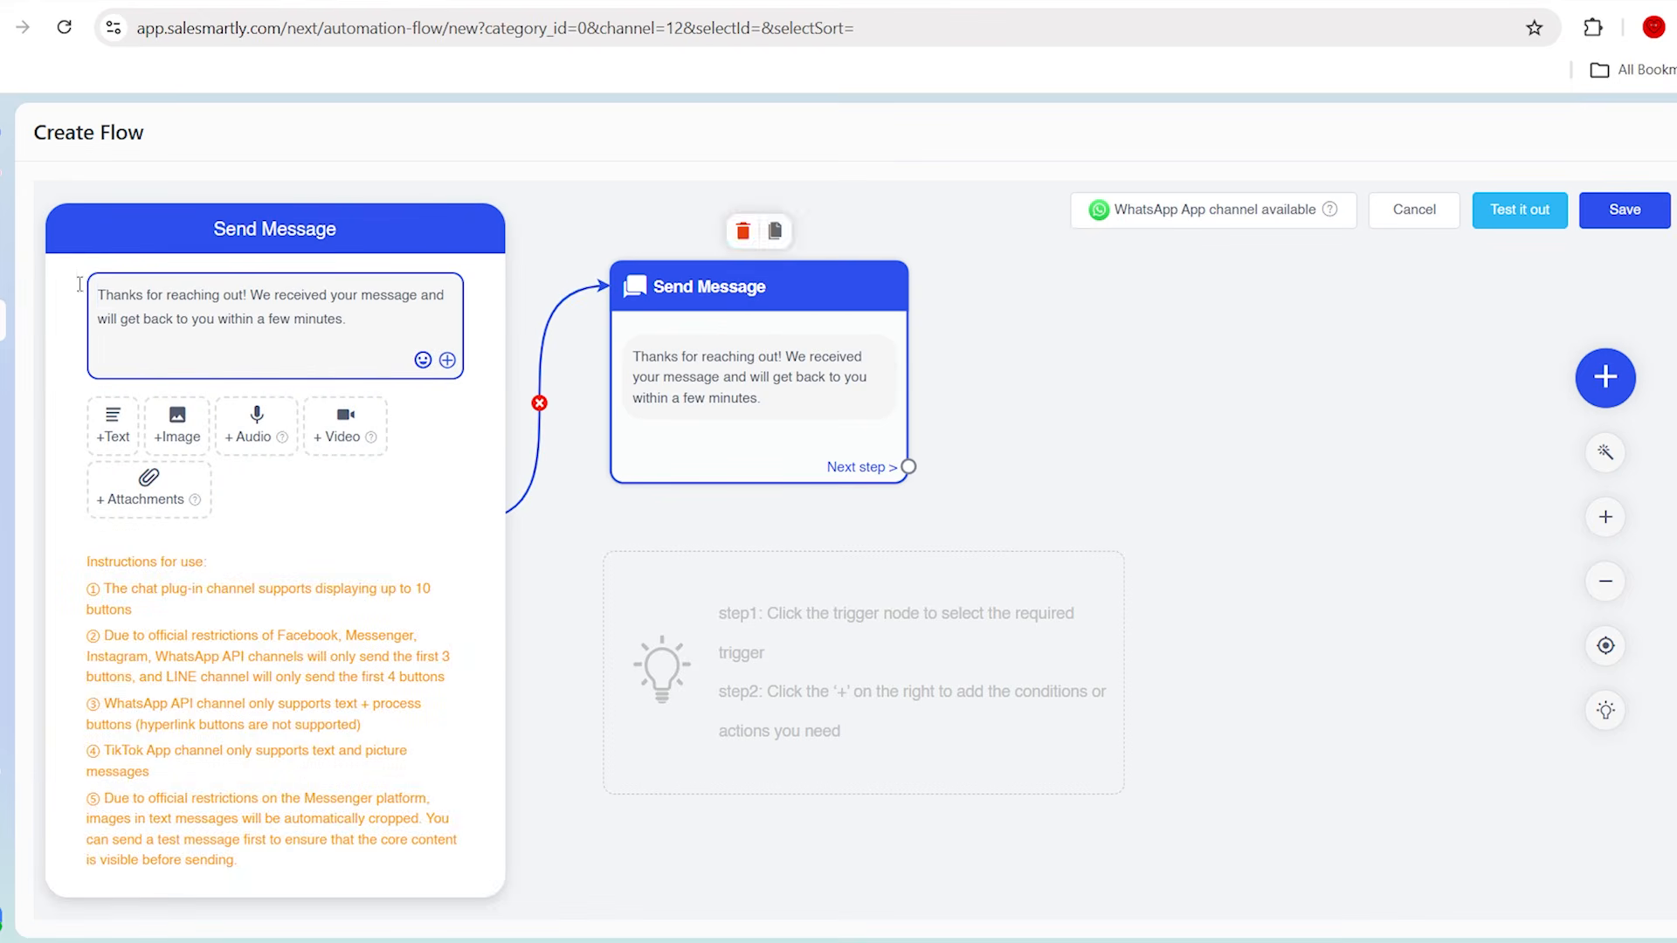
{"action": "left_click_drag", "start_coordinate": [98, 294], "coordinate": [349, 319]}
{"action": "left_click", "coordinate": [1151, 410]}
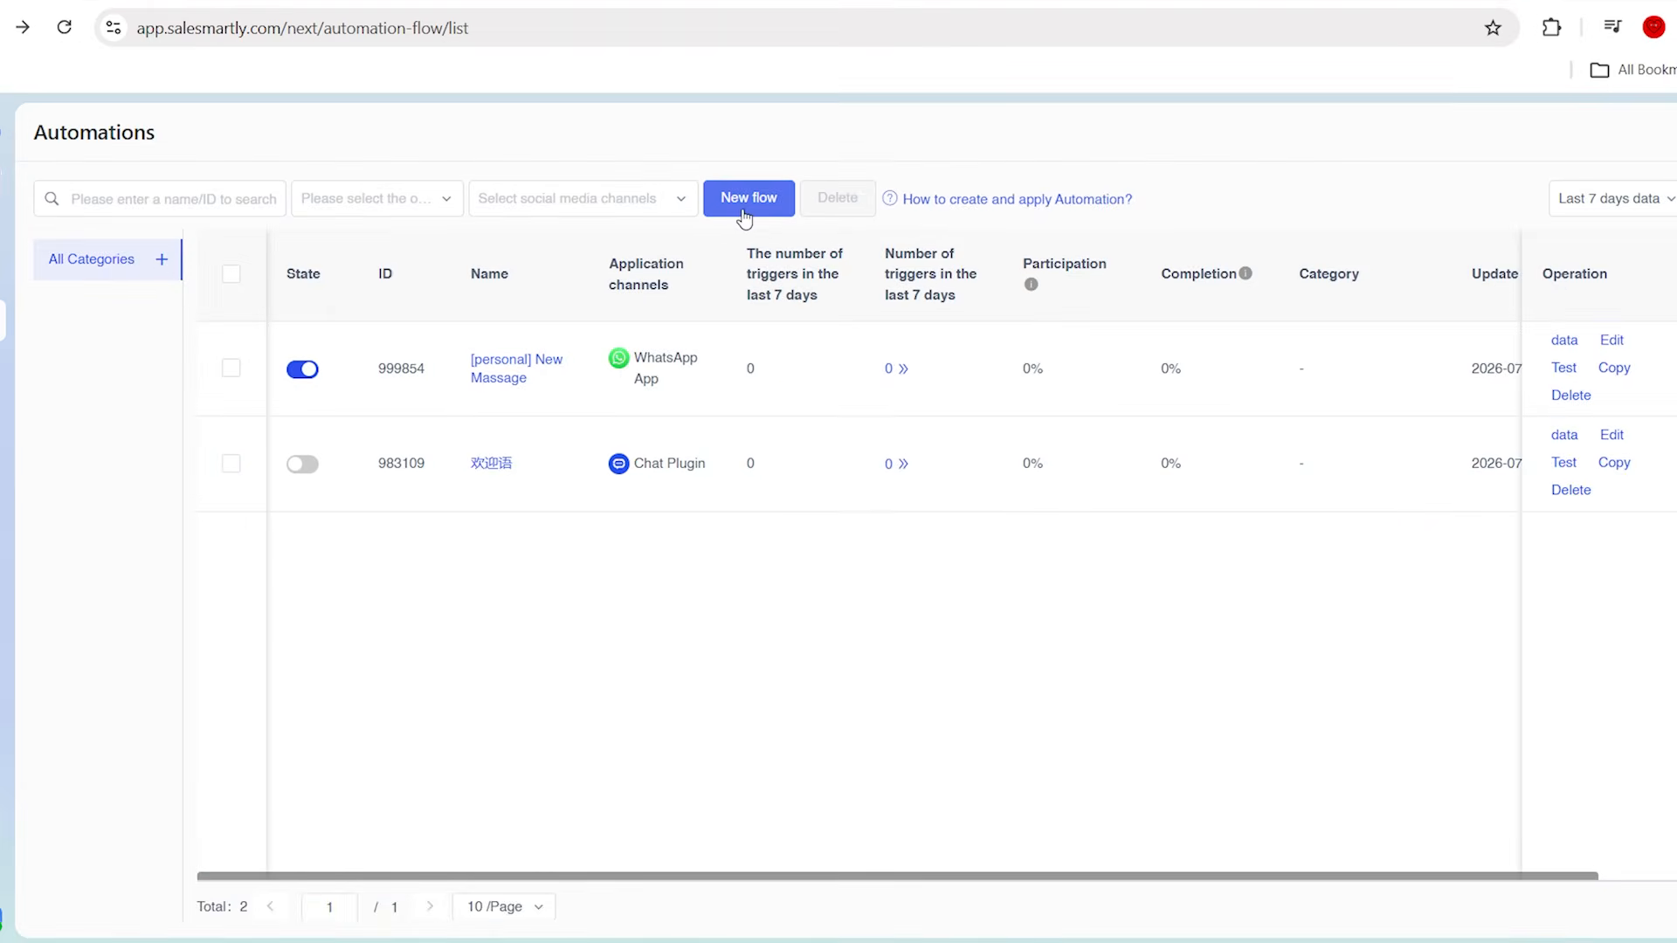
Start another WhatsApp App flow from the "Identify keywords and personalize responses" template and open its visitor message trigger.
{"action": "left_click", "coordinate": [709, 210]}
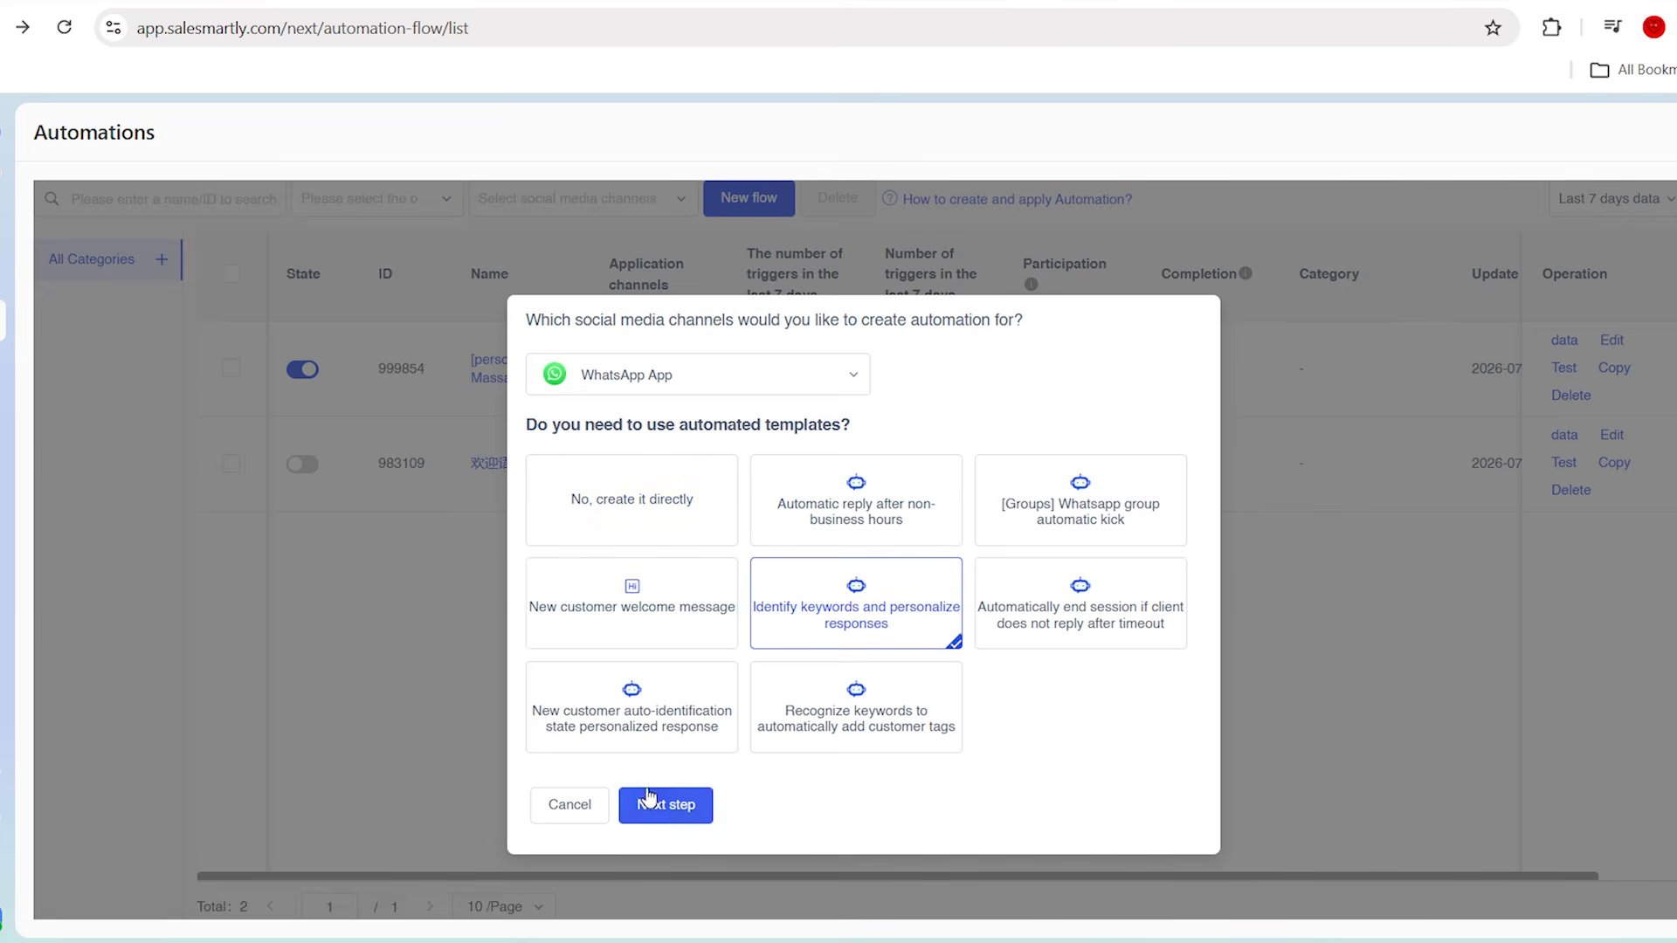
{"action": "left_click", "coordinate": [648, 802]}
{"action": "left_click", "coordinate": [354, 490]}
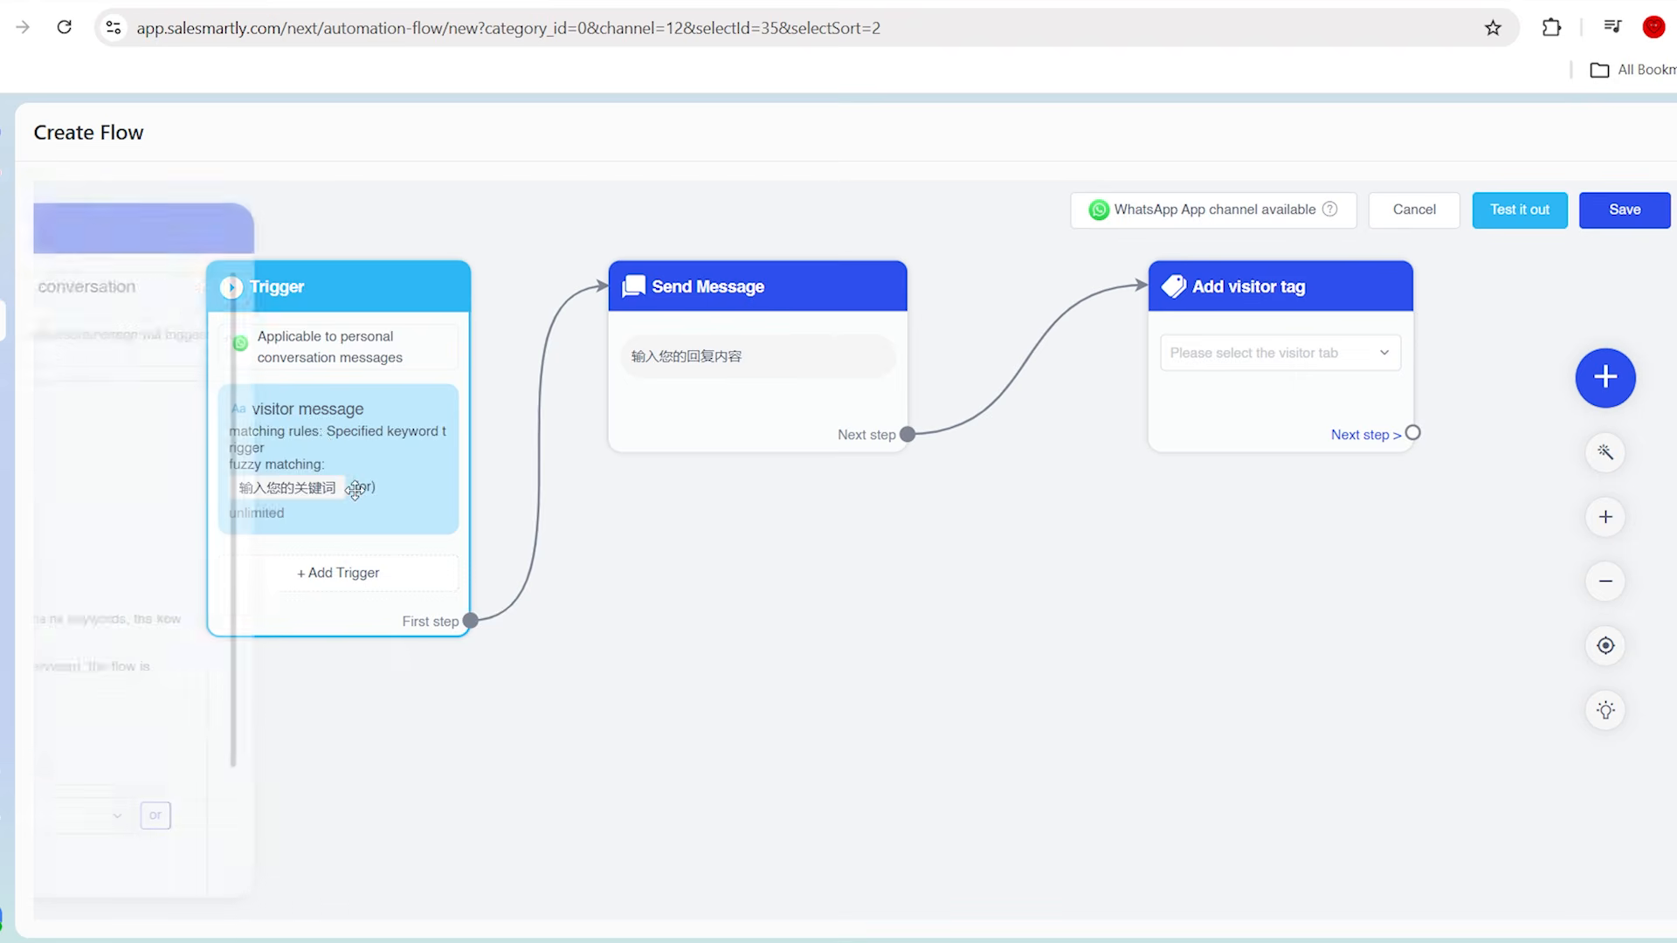
Set the visitor message trigger's keywords to pricing, price, how much and interested, and save the flow.
{"action": "scroll", "coordinate": [306, 636], "scroll_direction": "down", "scroll_amount": 2}
{"action": "left_click", "coordinate": [232, 677]}
{"action": "type", "text": "pricing"}
{"action": "key", "text": "Return"}
{"action": "type", "text": "price"}
{"action": "key", "text": "Return"}
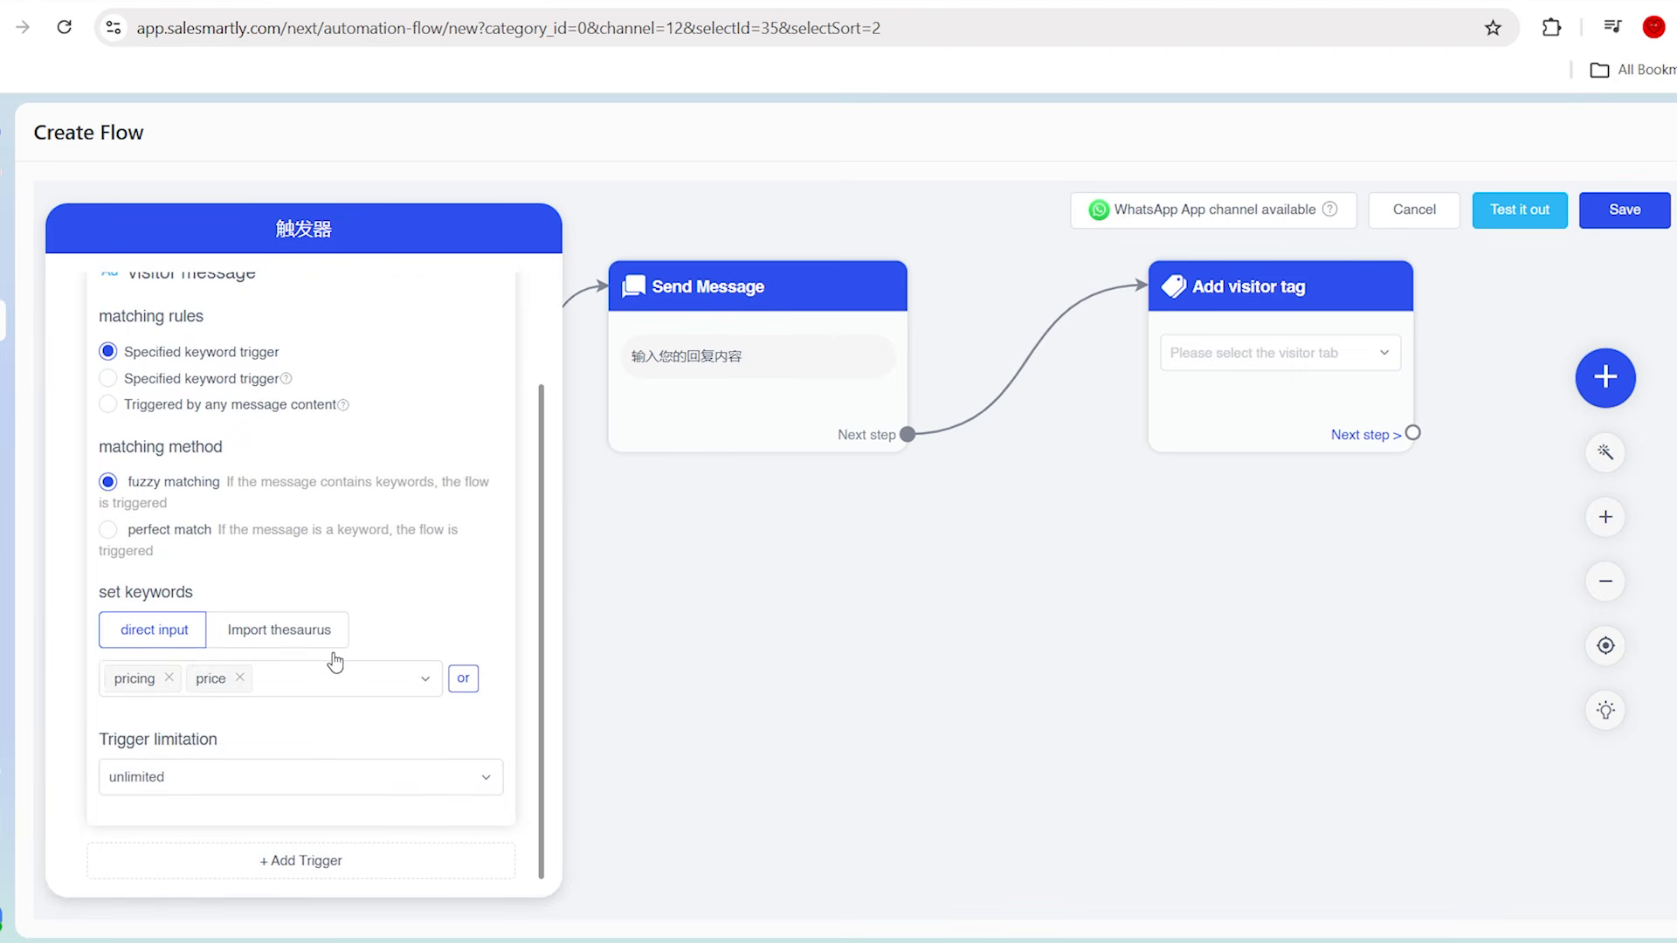
{"action": "type", "text": "how much"}
{"action": "key", "text": "Return"}
{"action": "type", "text": "inter"}
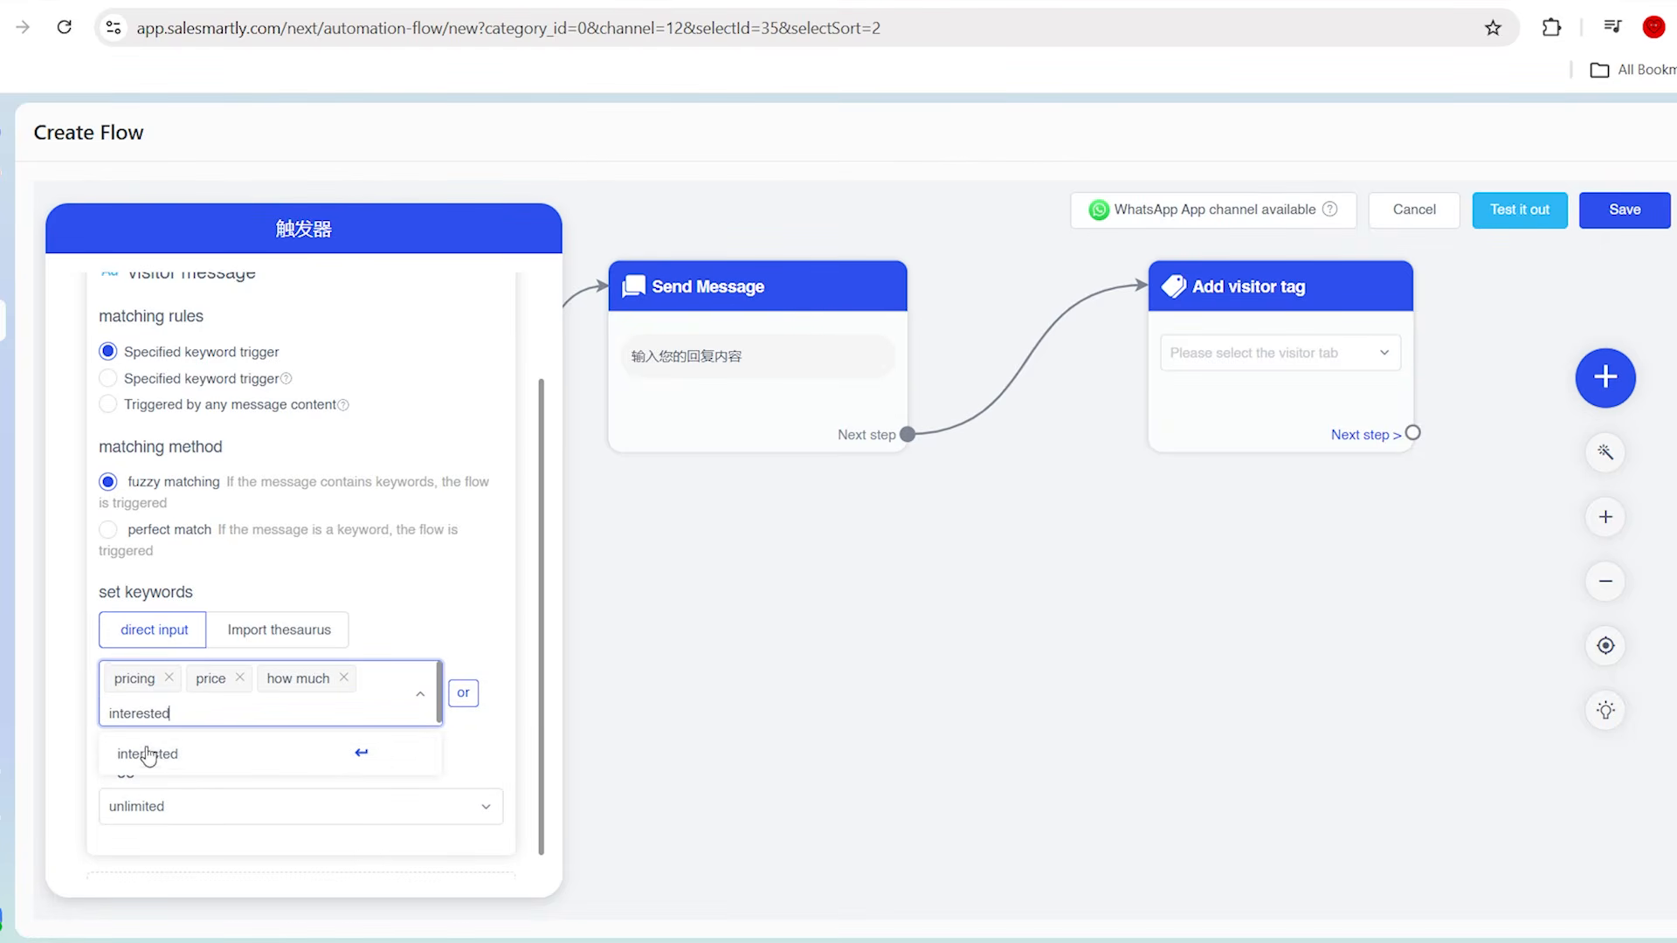
{"action": "type", "text": "ested"}
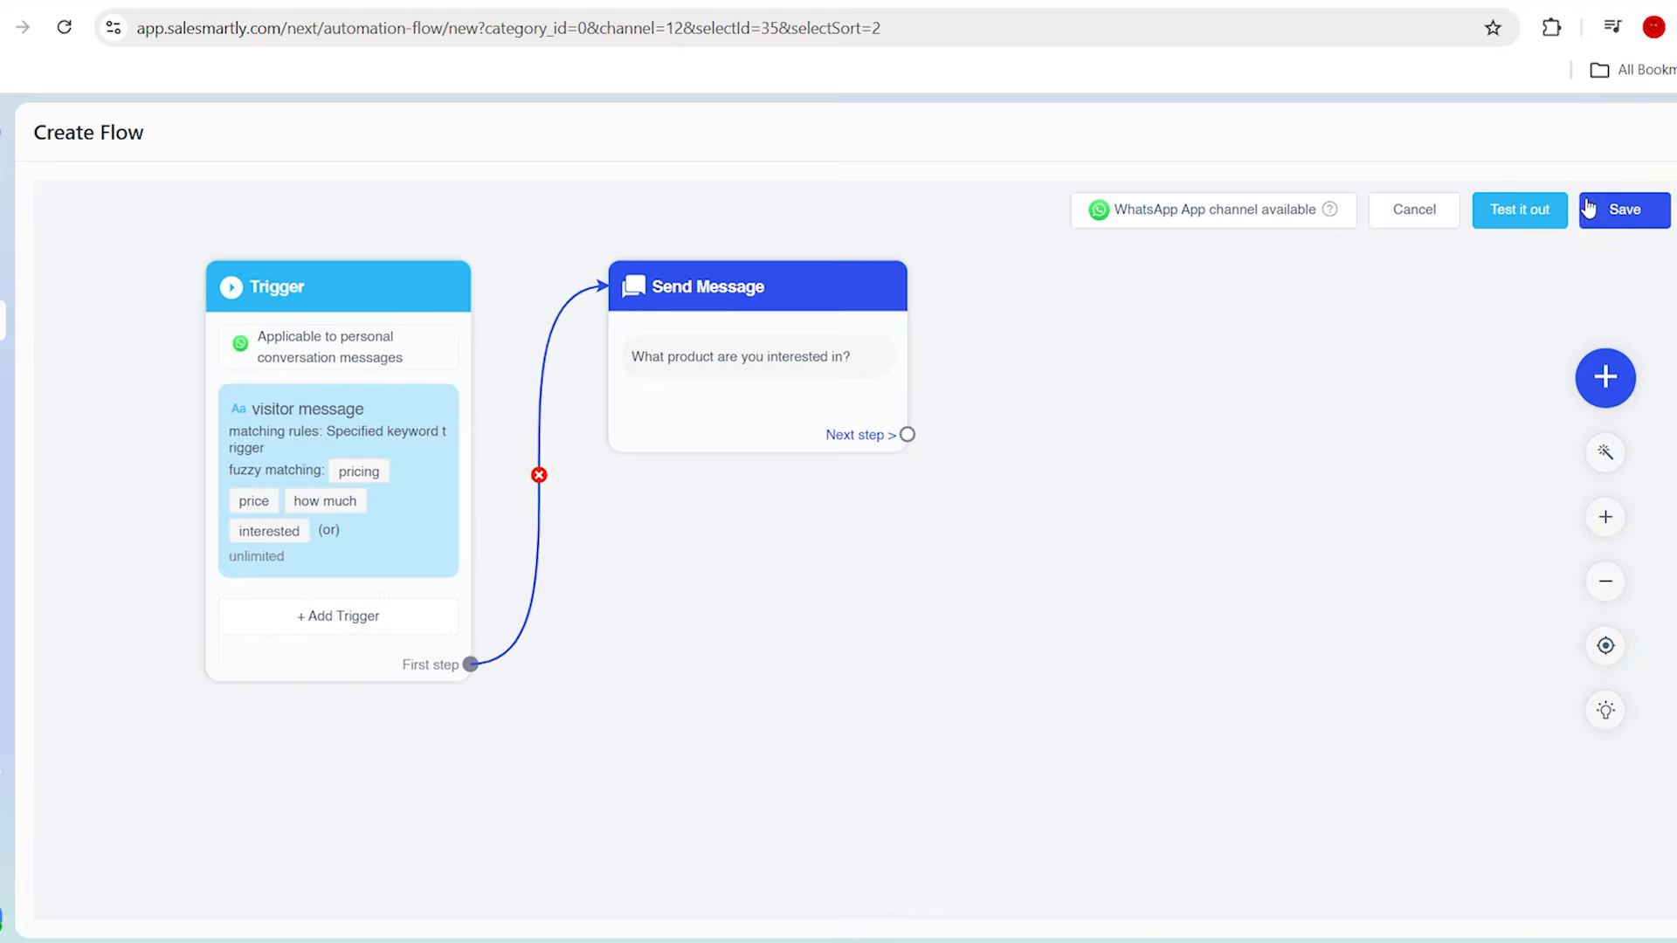
{"action": "left_click", "coordinate": [1625, 210]}
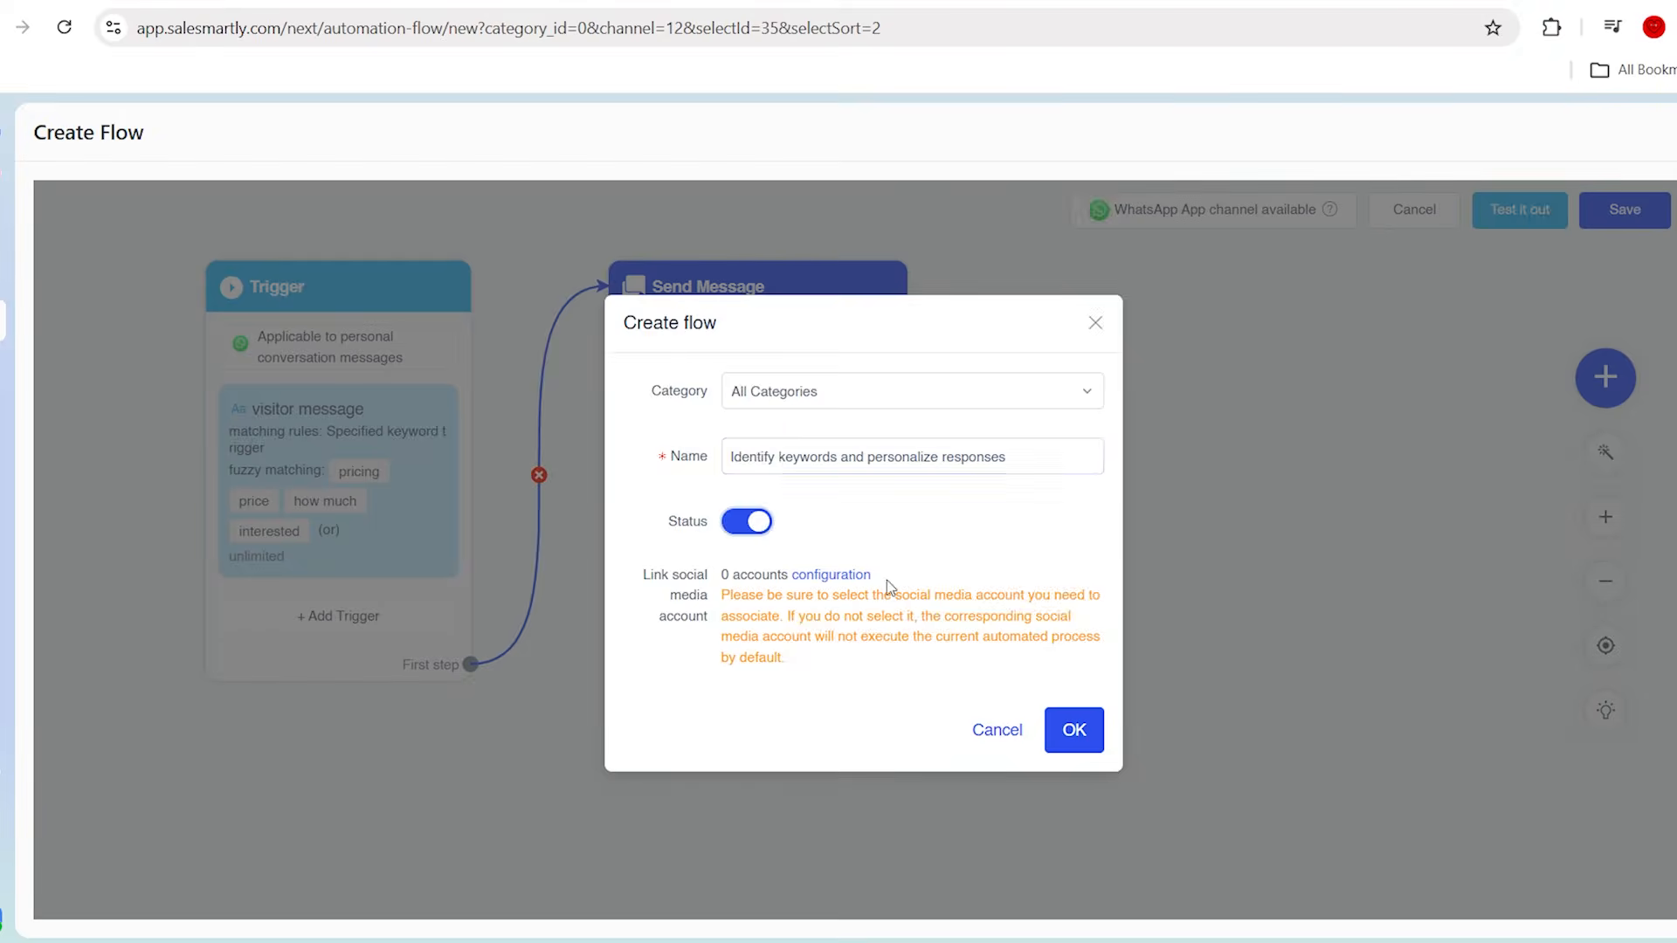
{"action": "left_click", "coordinate": [1075, 730]}
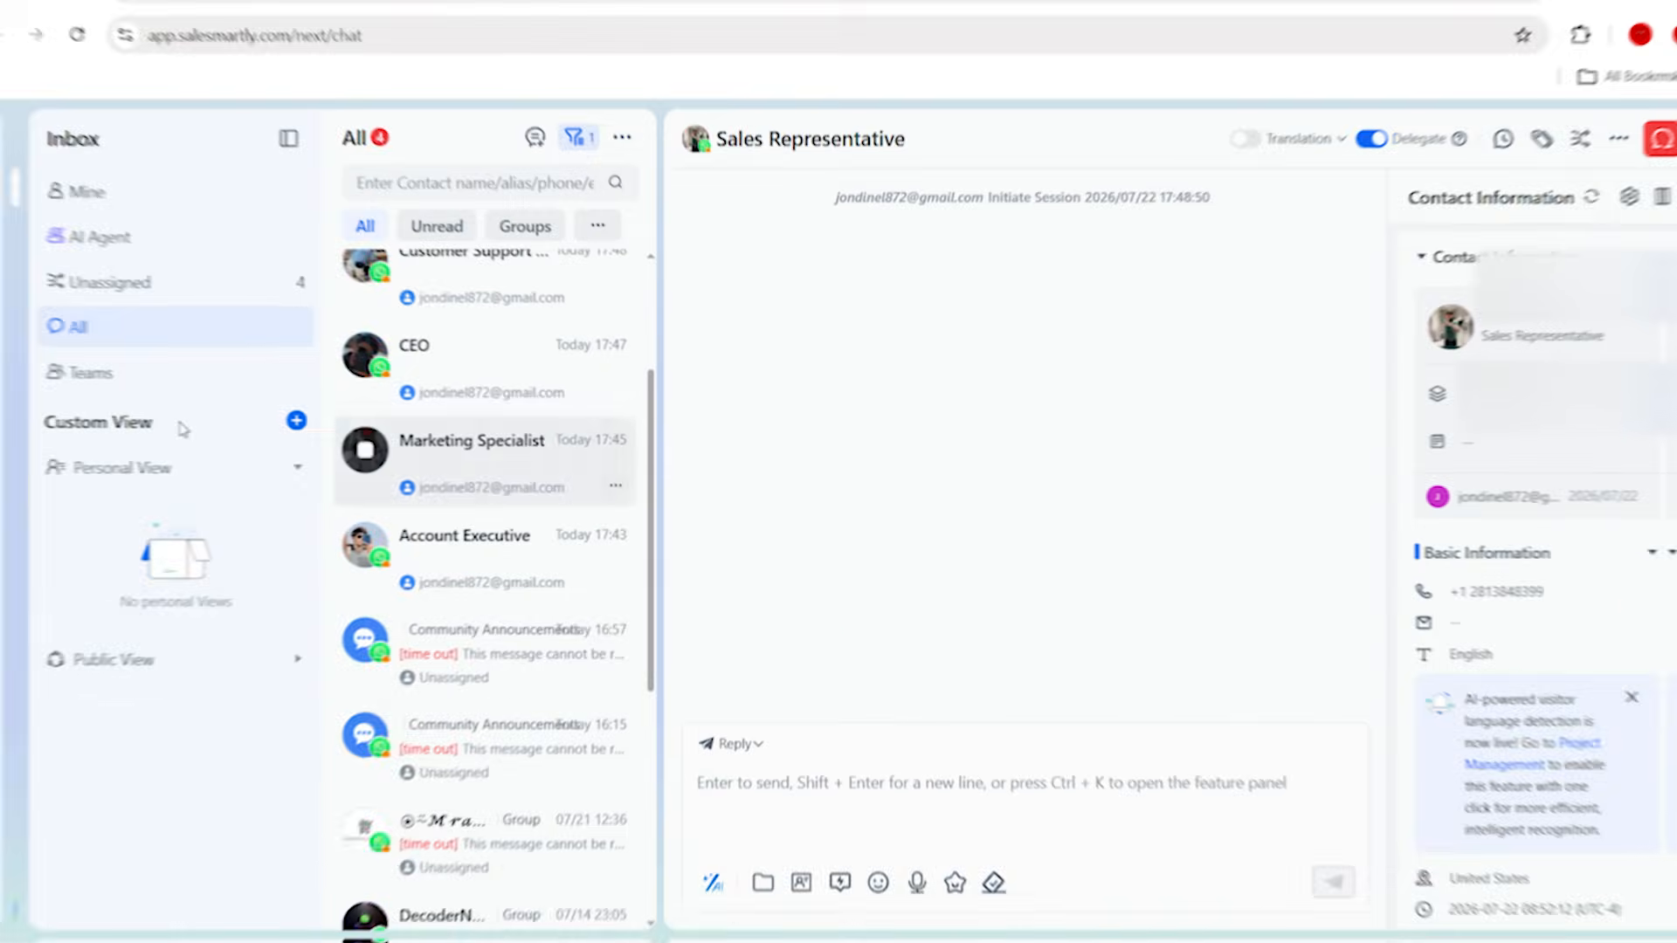
View the inbox's Teams conversations and review the contact details of the Sales Representative chat.
{"action": "left_click", "coordinate": [143, 384]}
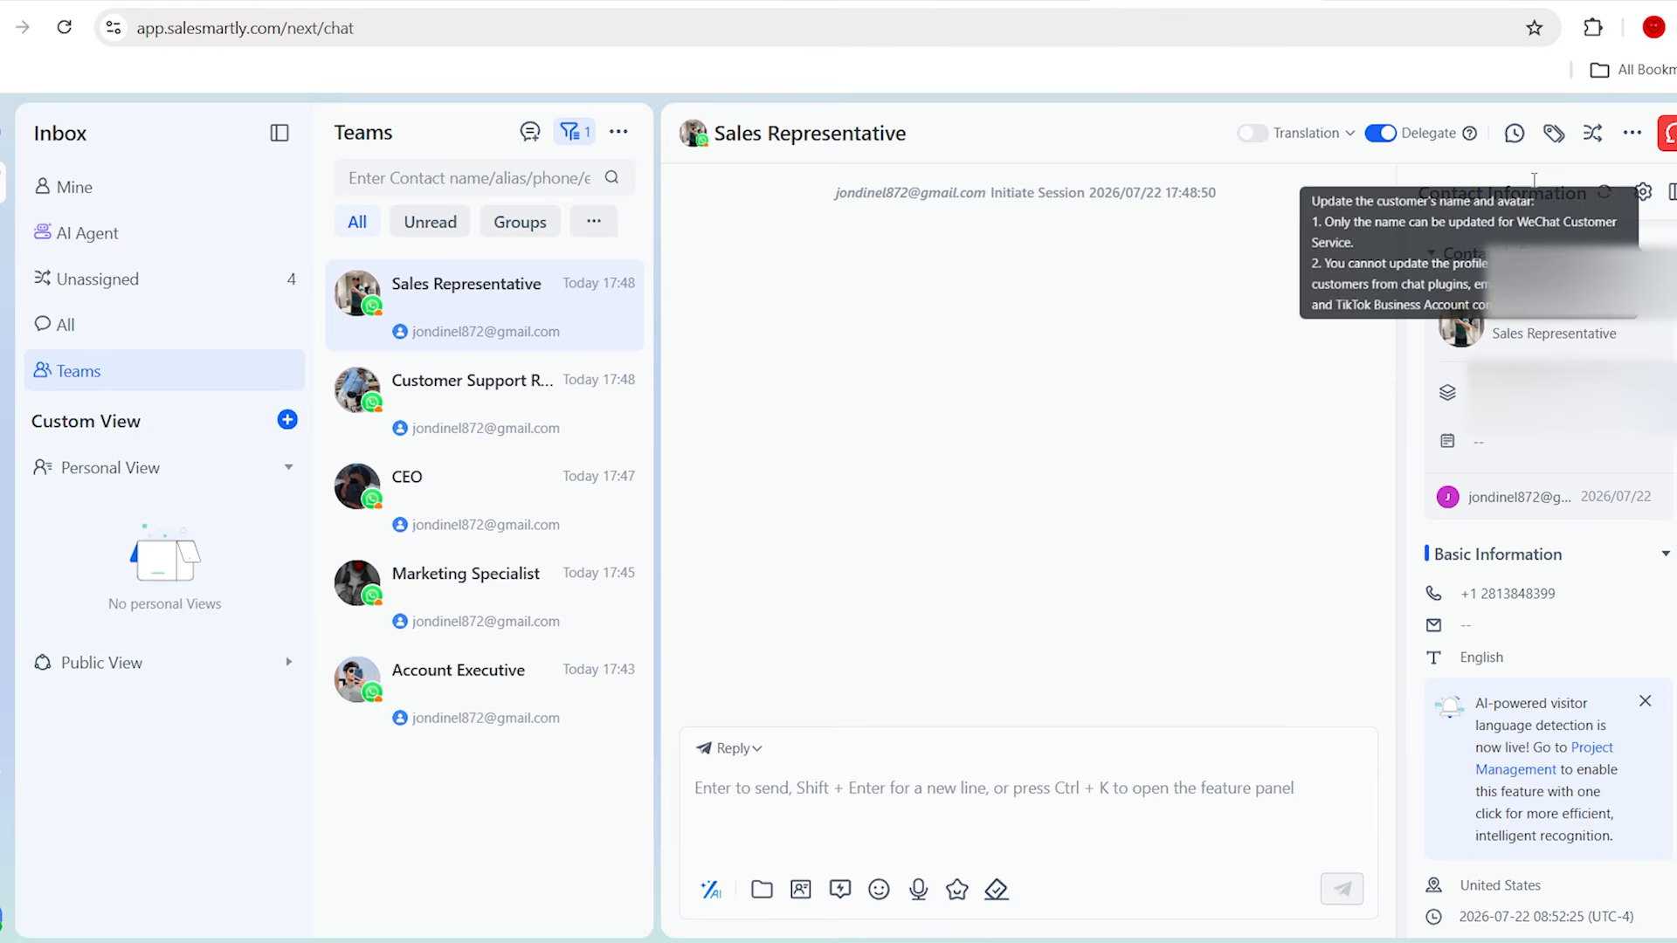
{"action": "left_click", "coordinate": [1631, 133]}
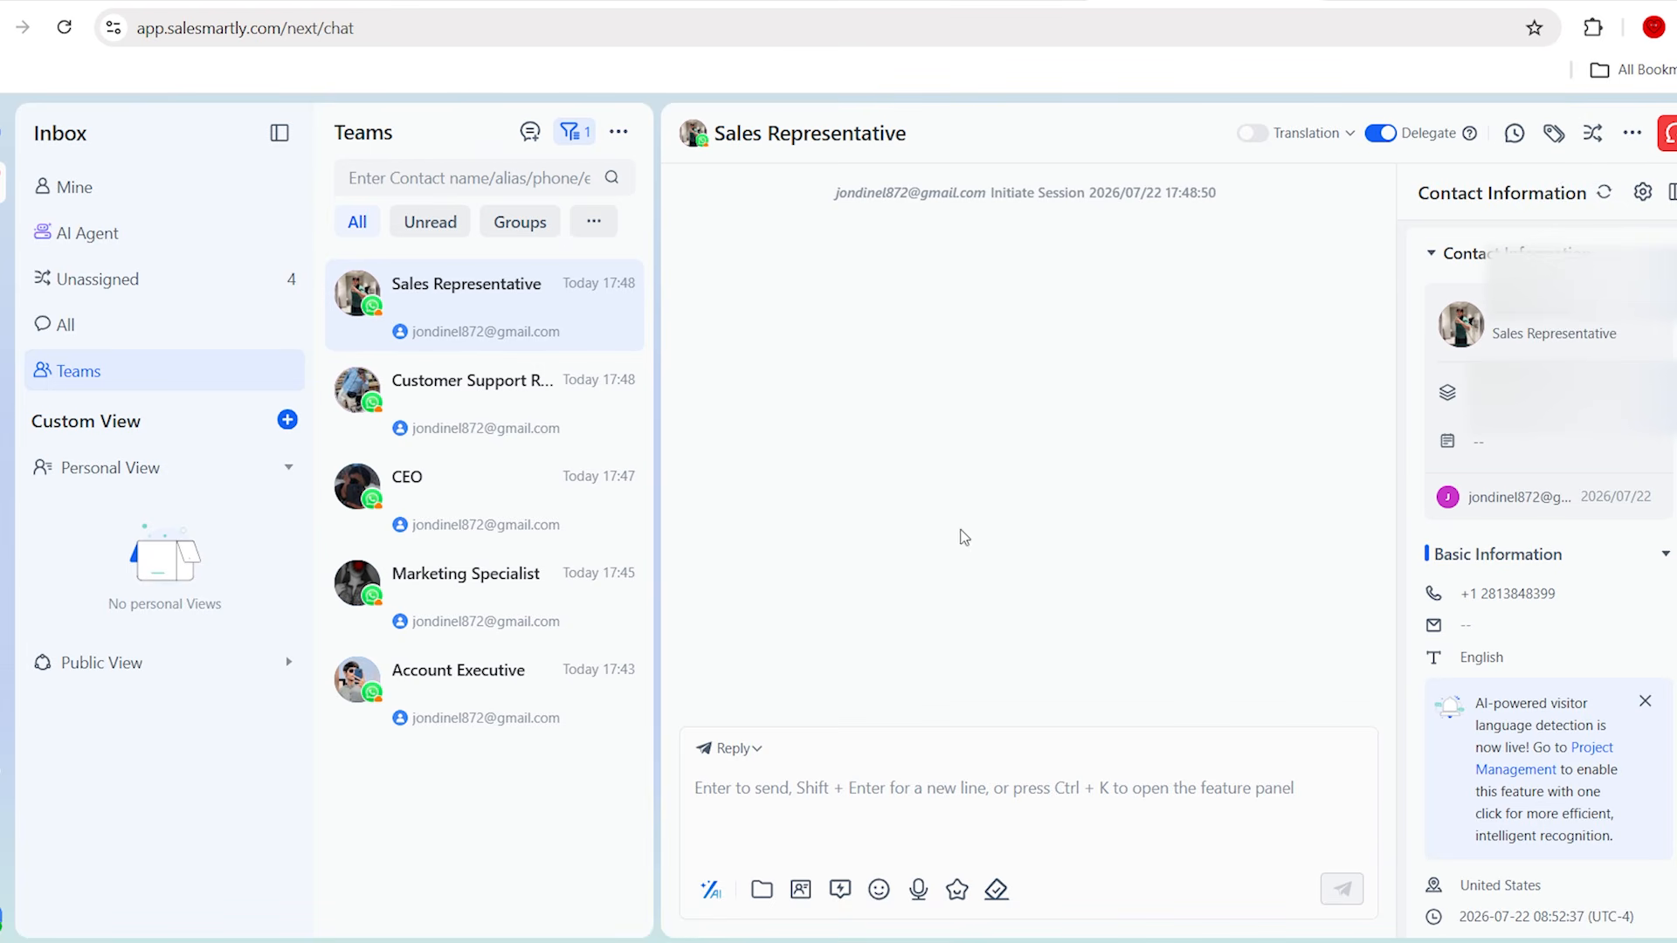
{"action": "scroll", "coordinate": [1545, 442], "scroll_direction": "down", "scroll_amount": 6}
{"action": "scroll", "coordinate": [1544, 428], "scroll_direction": "up", "scroll_amount": 6}
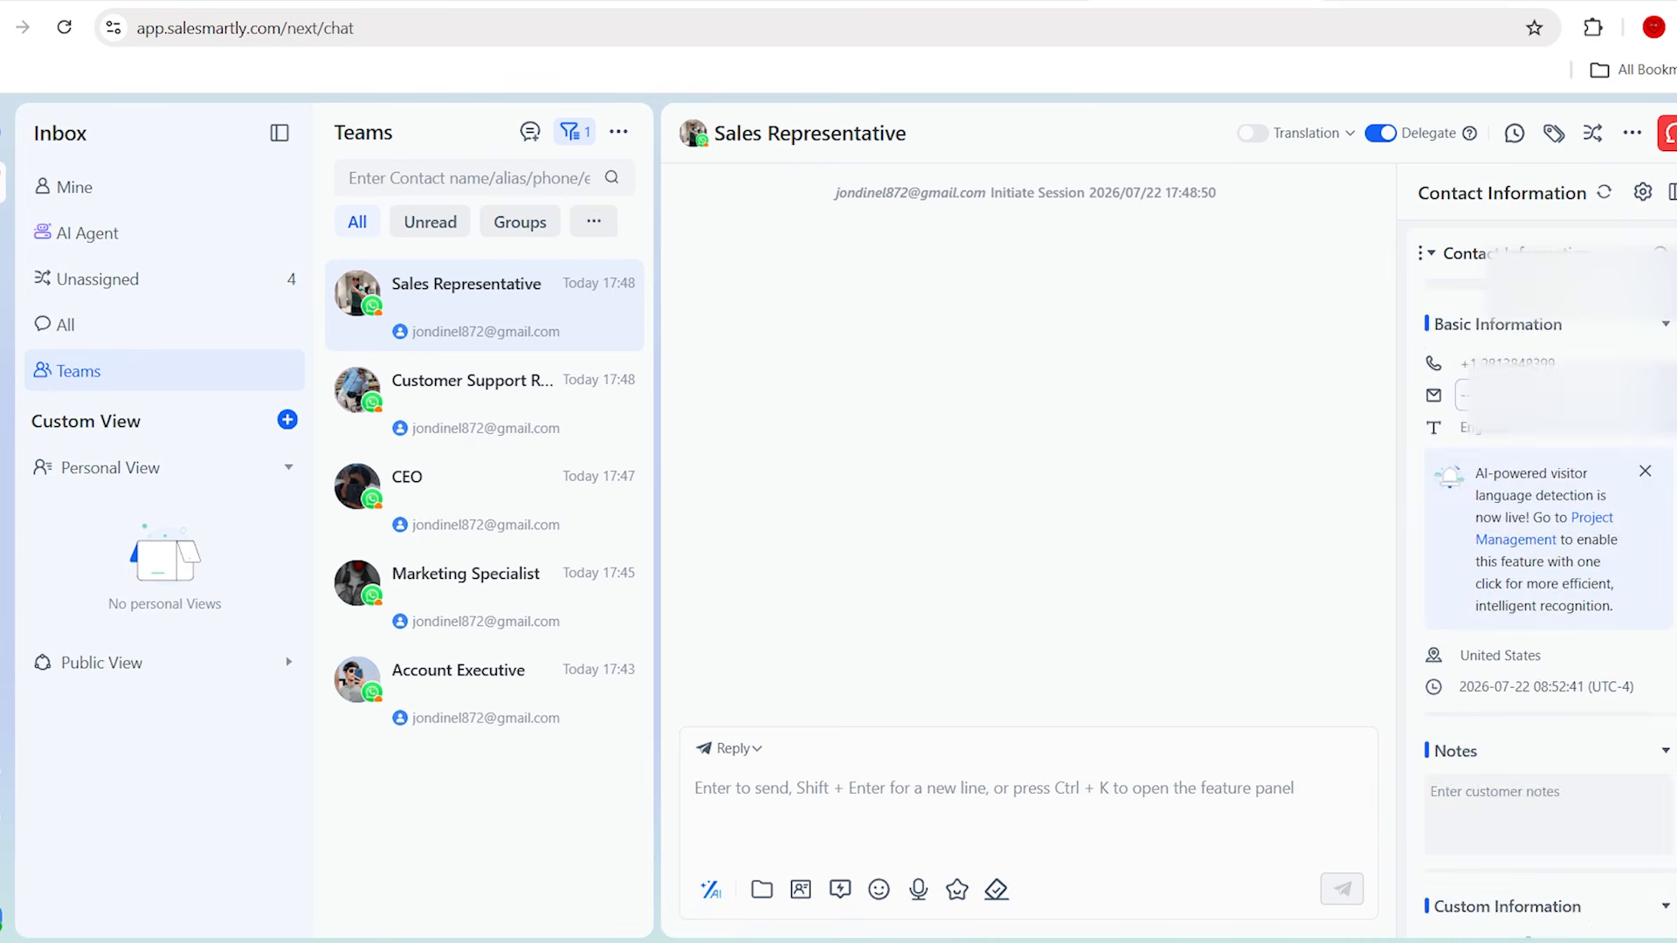
{"action": "left_click", "coordinate": [1431, 255]}
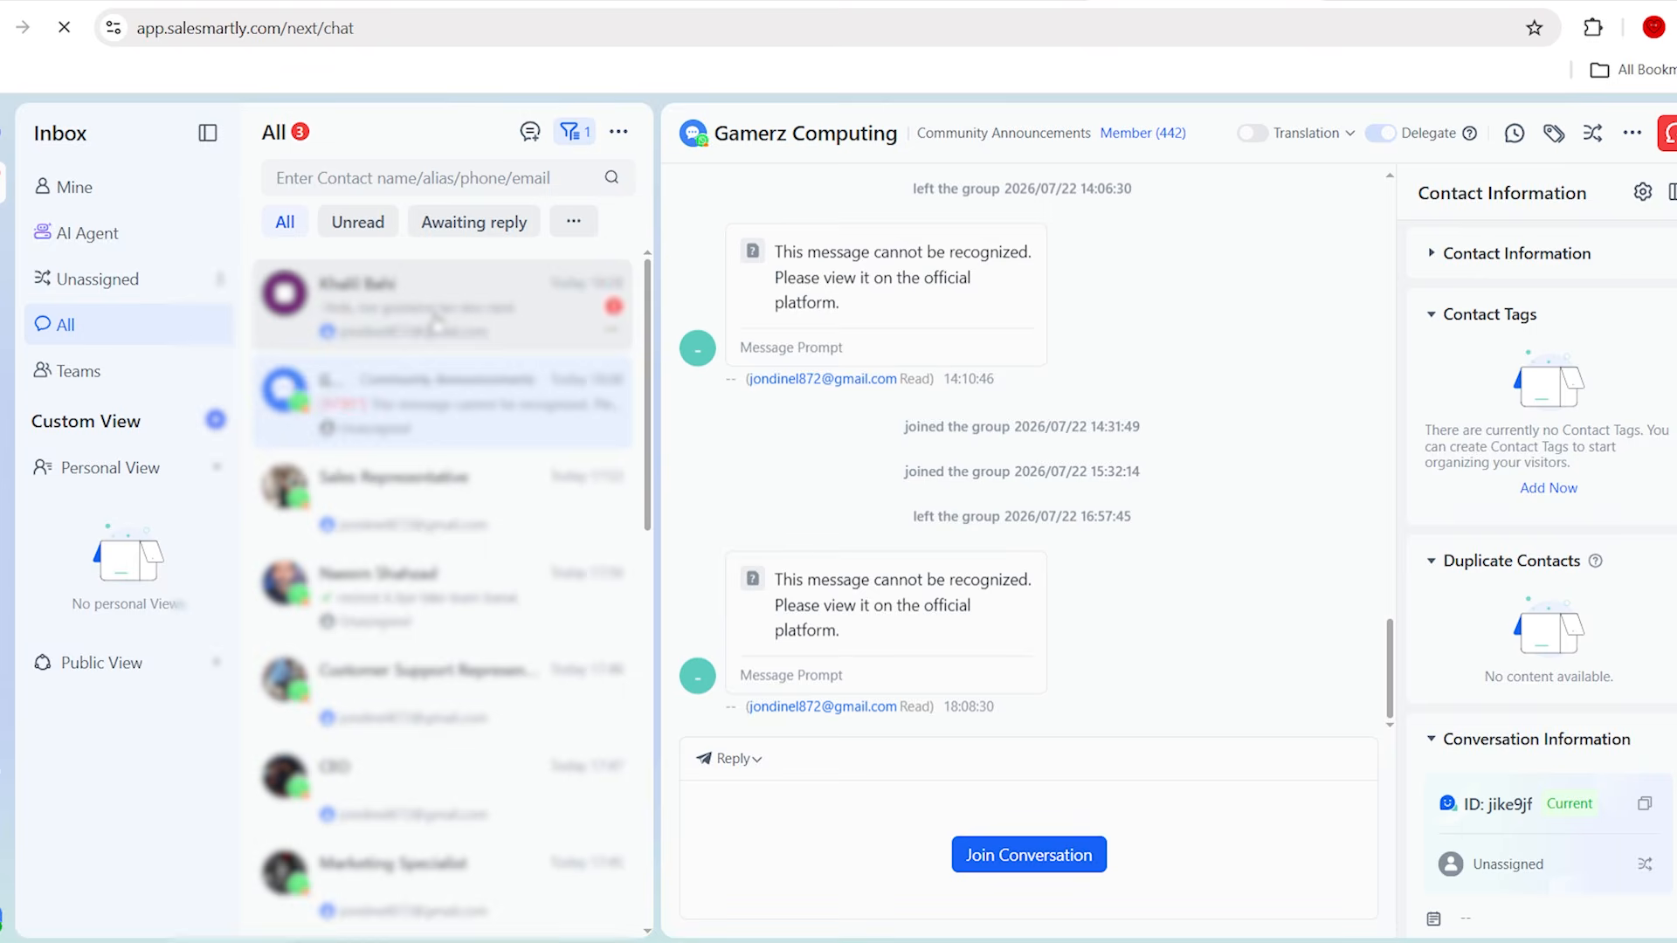
Open the newest customer conversation and compare the Spanish t-shirt order message with its translation hidden and shown.
{"action": "left_click", "coordinate": [434, 324]}
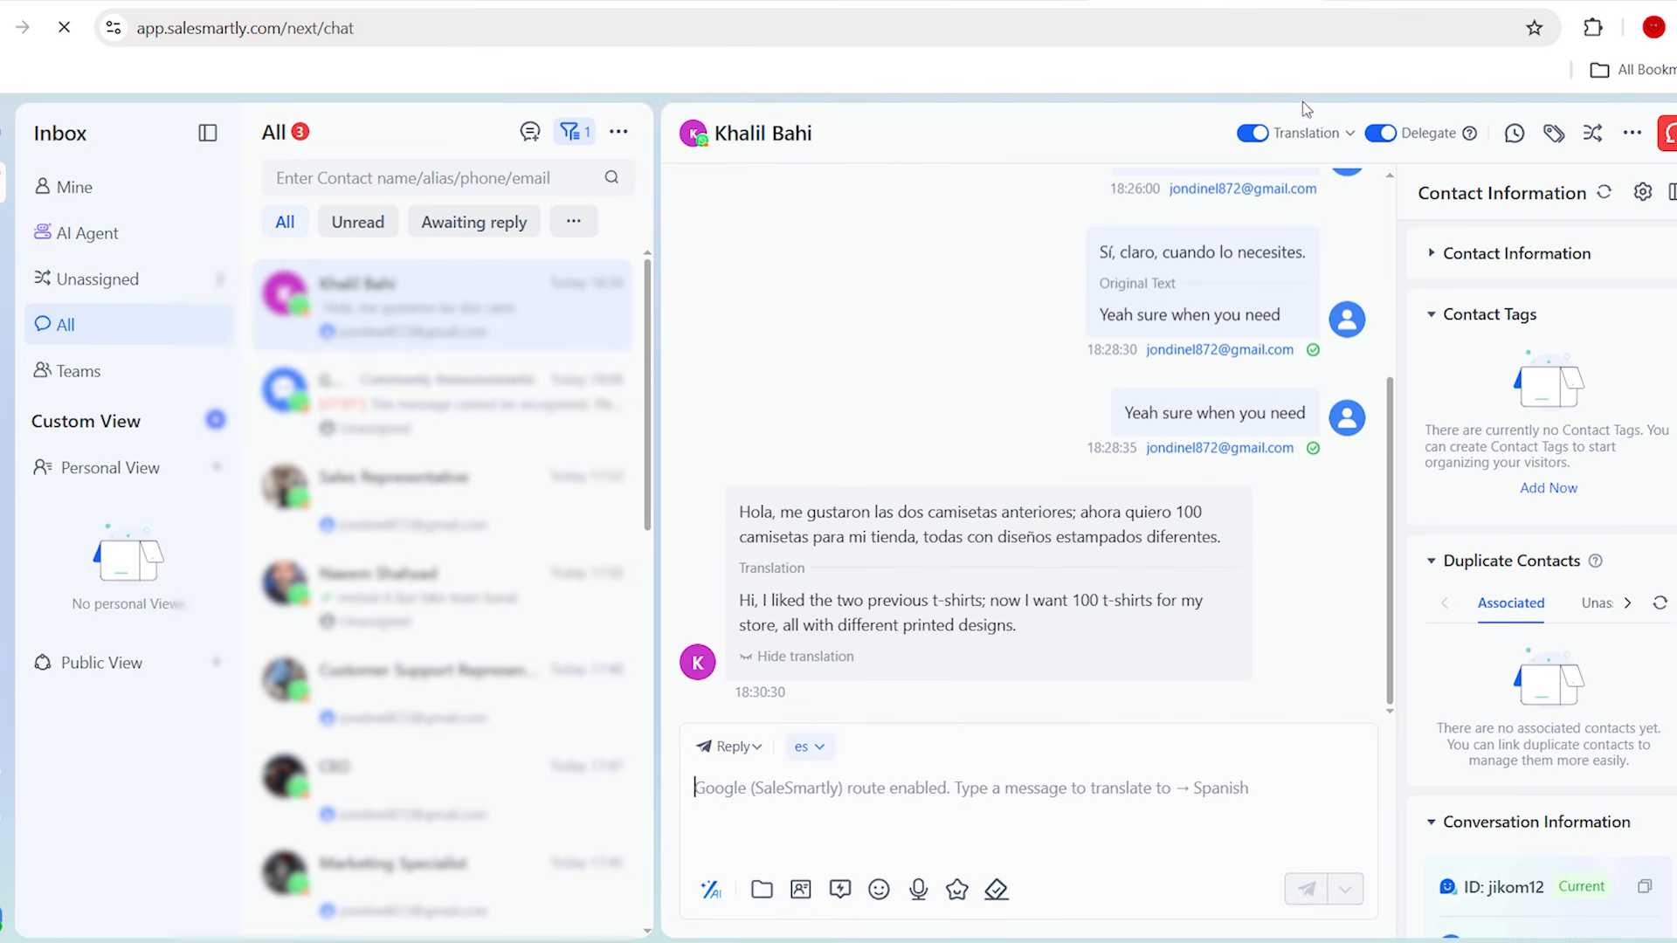
{"action": "left_click", "coordinate": [1299, 142]}
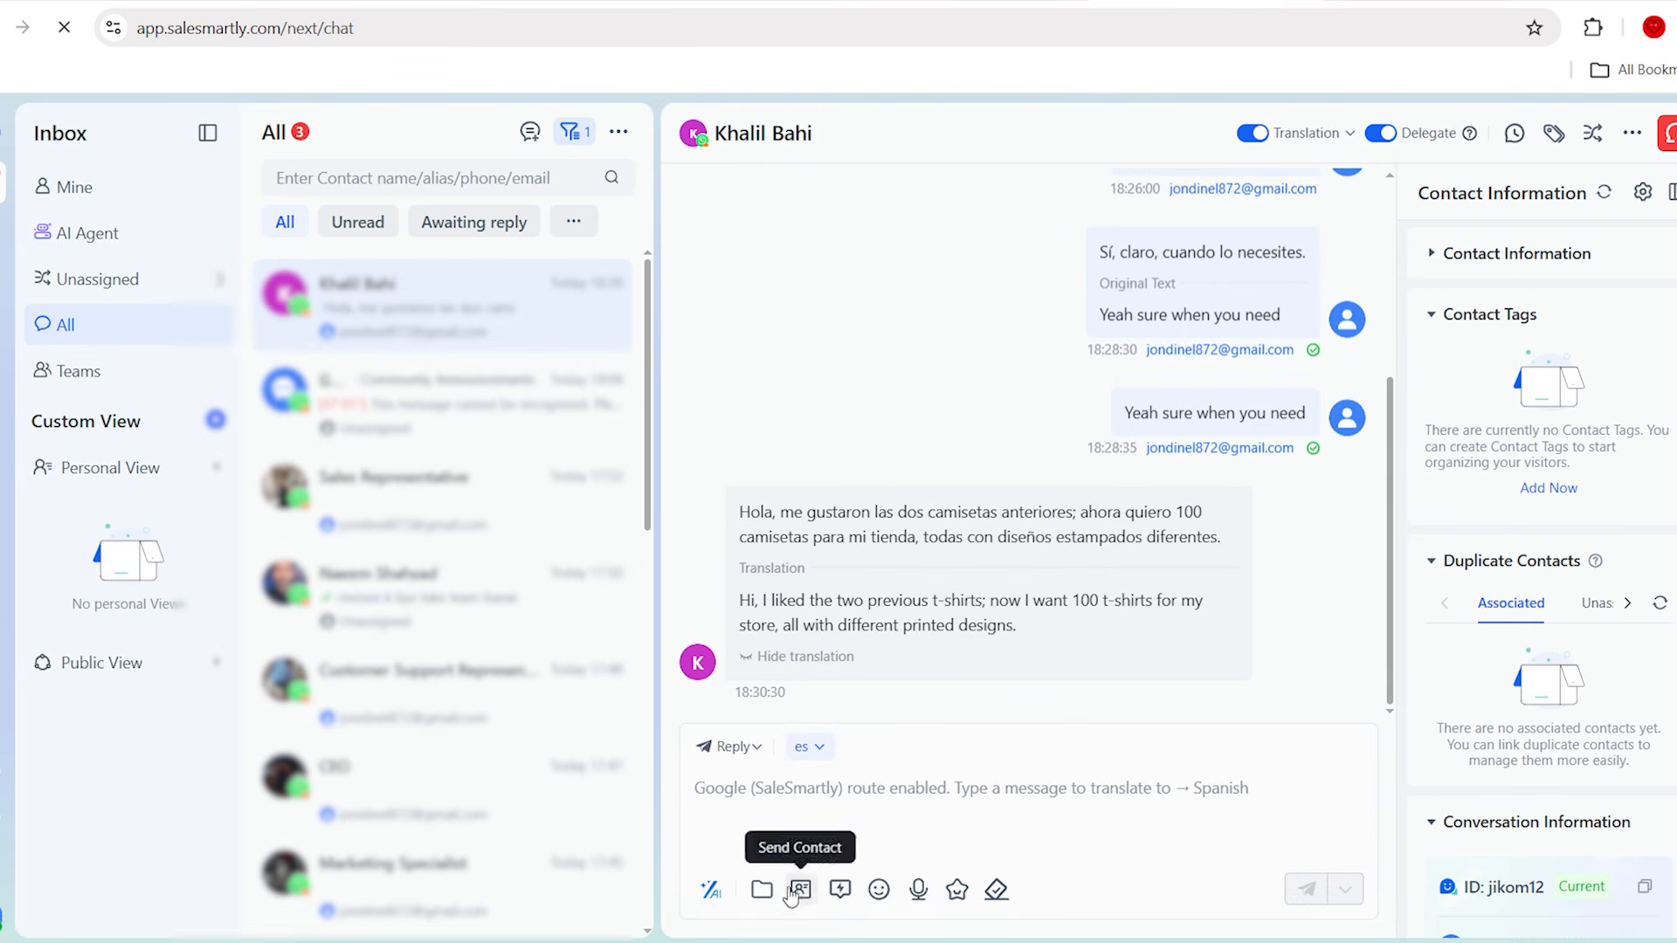
{"action": "left_click", "coordinate": [769, 657]}
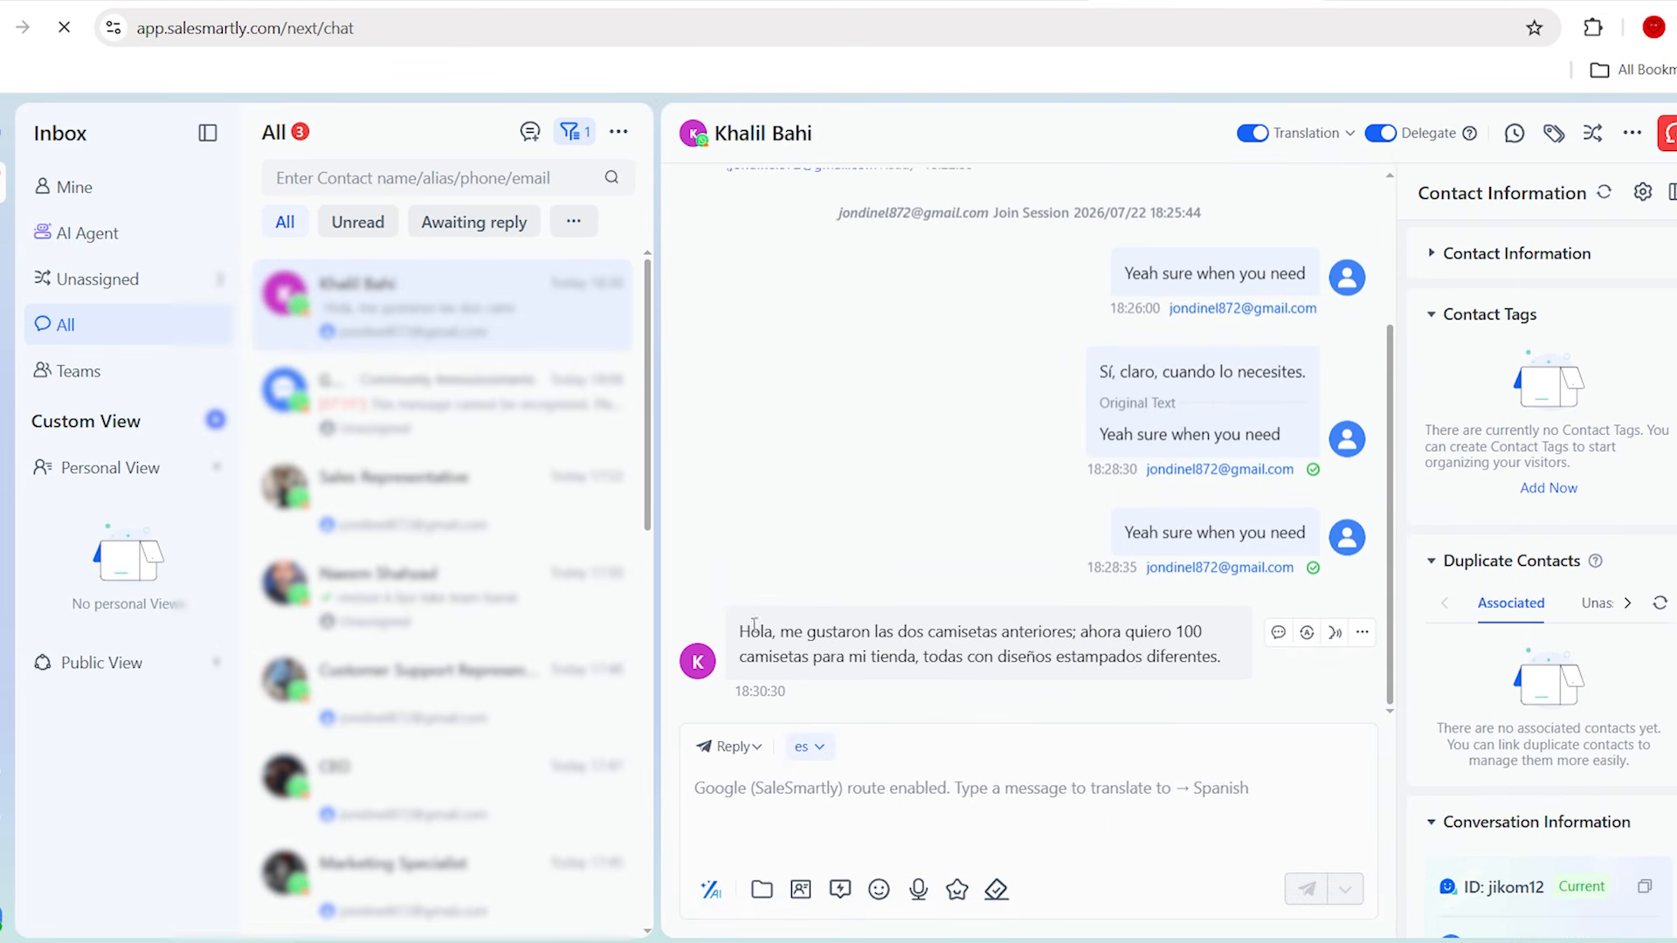
{"action": "left_click", "coordinate": [1336, 636]}
{"action": "left_click", "coordinate": [985, 599]}
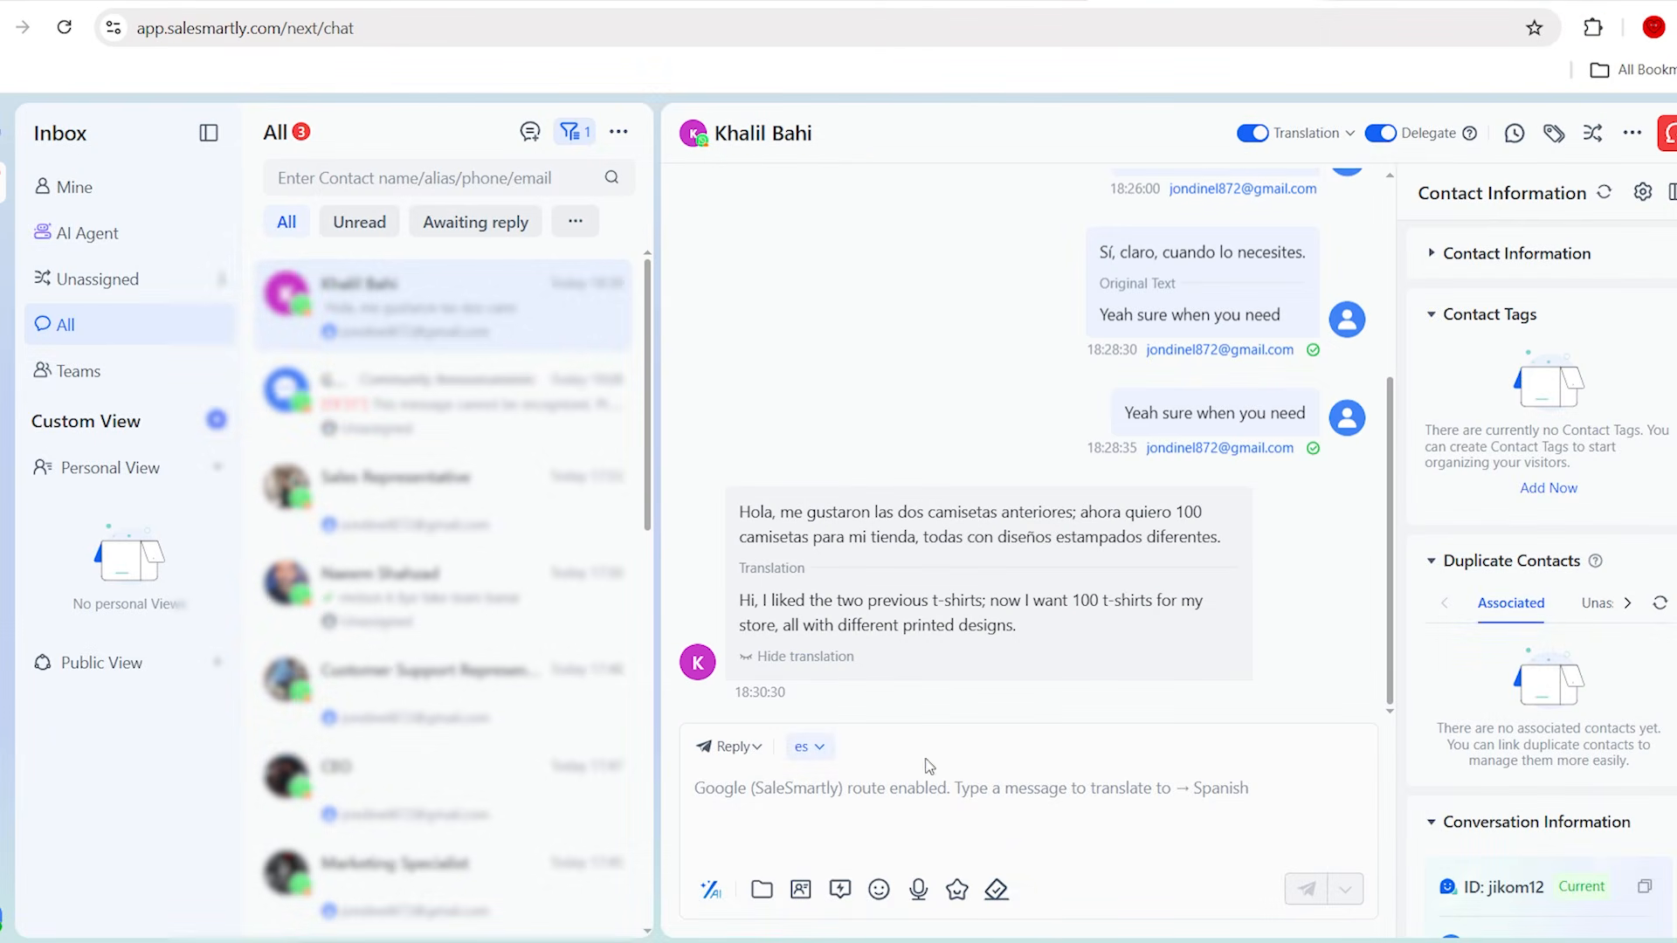
Send the customer the auto-translated reply "Yes When You Need I can send the package by july 26".
{"action": "left_click", "coordinate": [903, 790]}
{"action": "type", "text": "Yes When You Need I can send the package by july 26"}
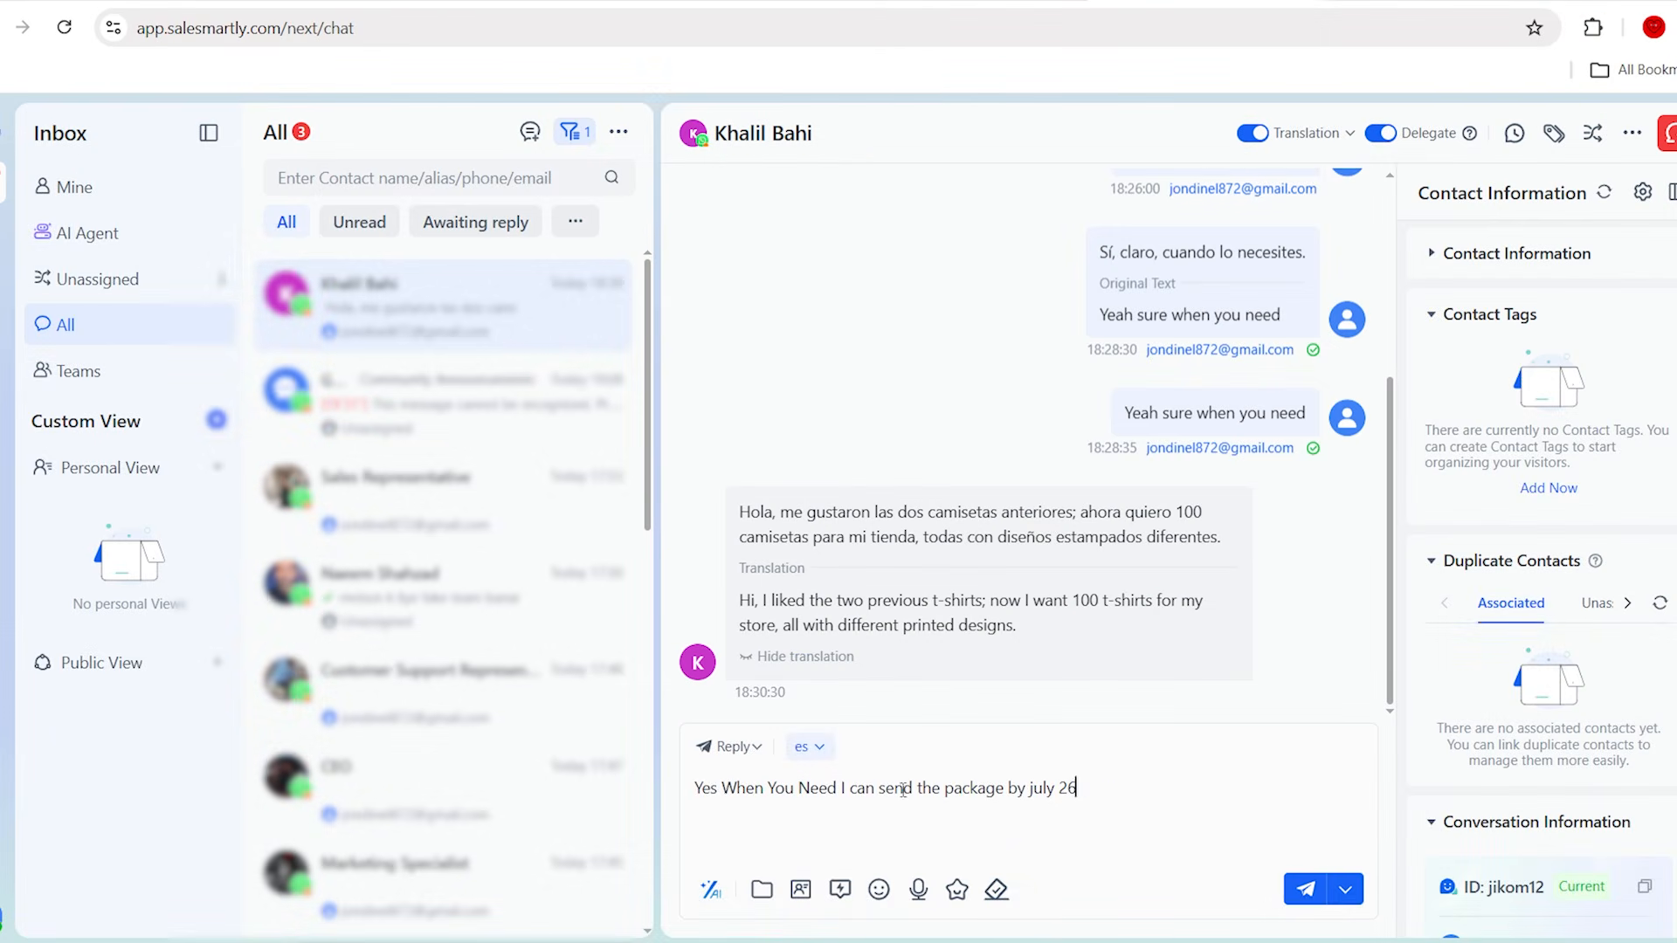
{"action": "left_click", "coordinate": [1307, 889]}
Compare the sent reply's Spanish text with its original English, and review it alongside the customer's translated message.
{"action": "left_click_drag", "start_coordinate": [958, 597], "coordinate": [1308, 595]}
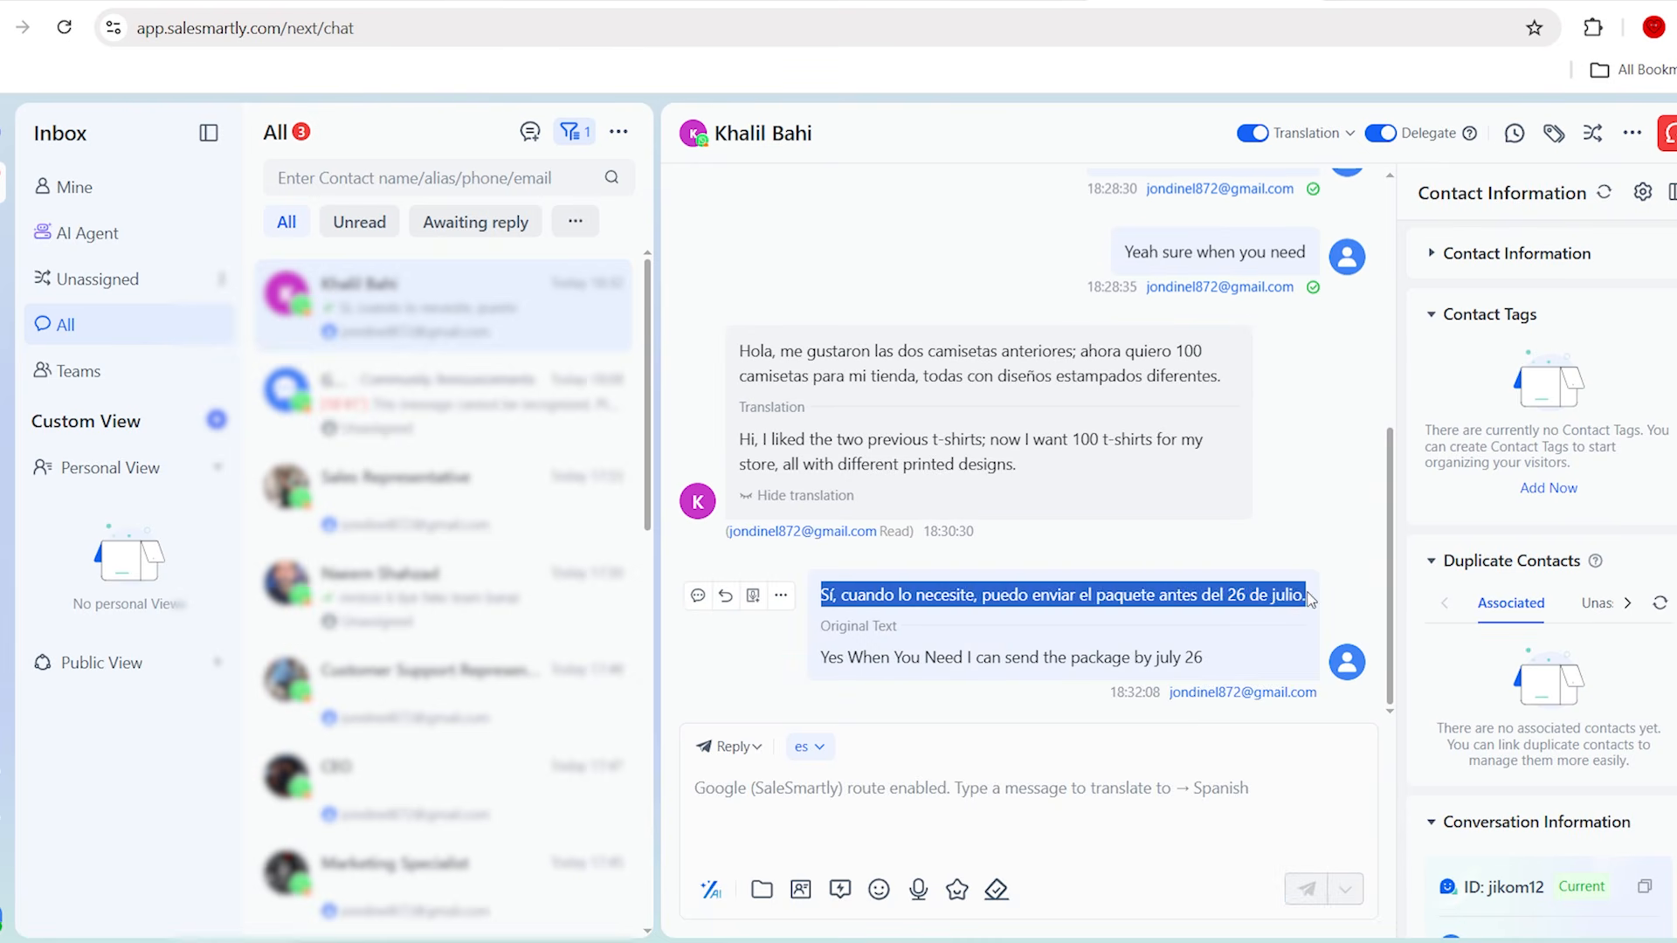
{"action": "left_click_drag", "start_coordinate": [809, 672], "coordinate": [1014, 664]}
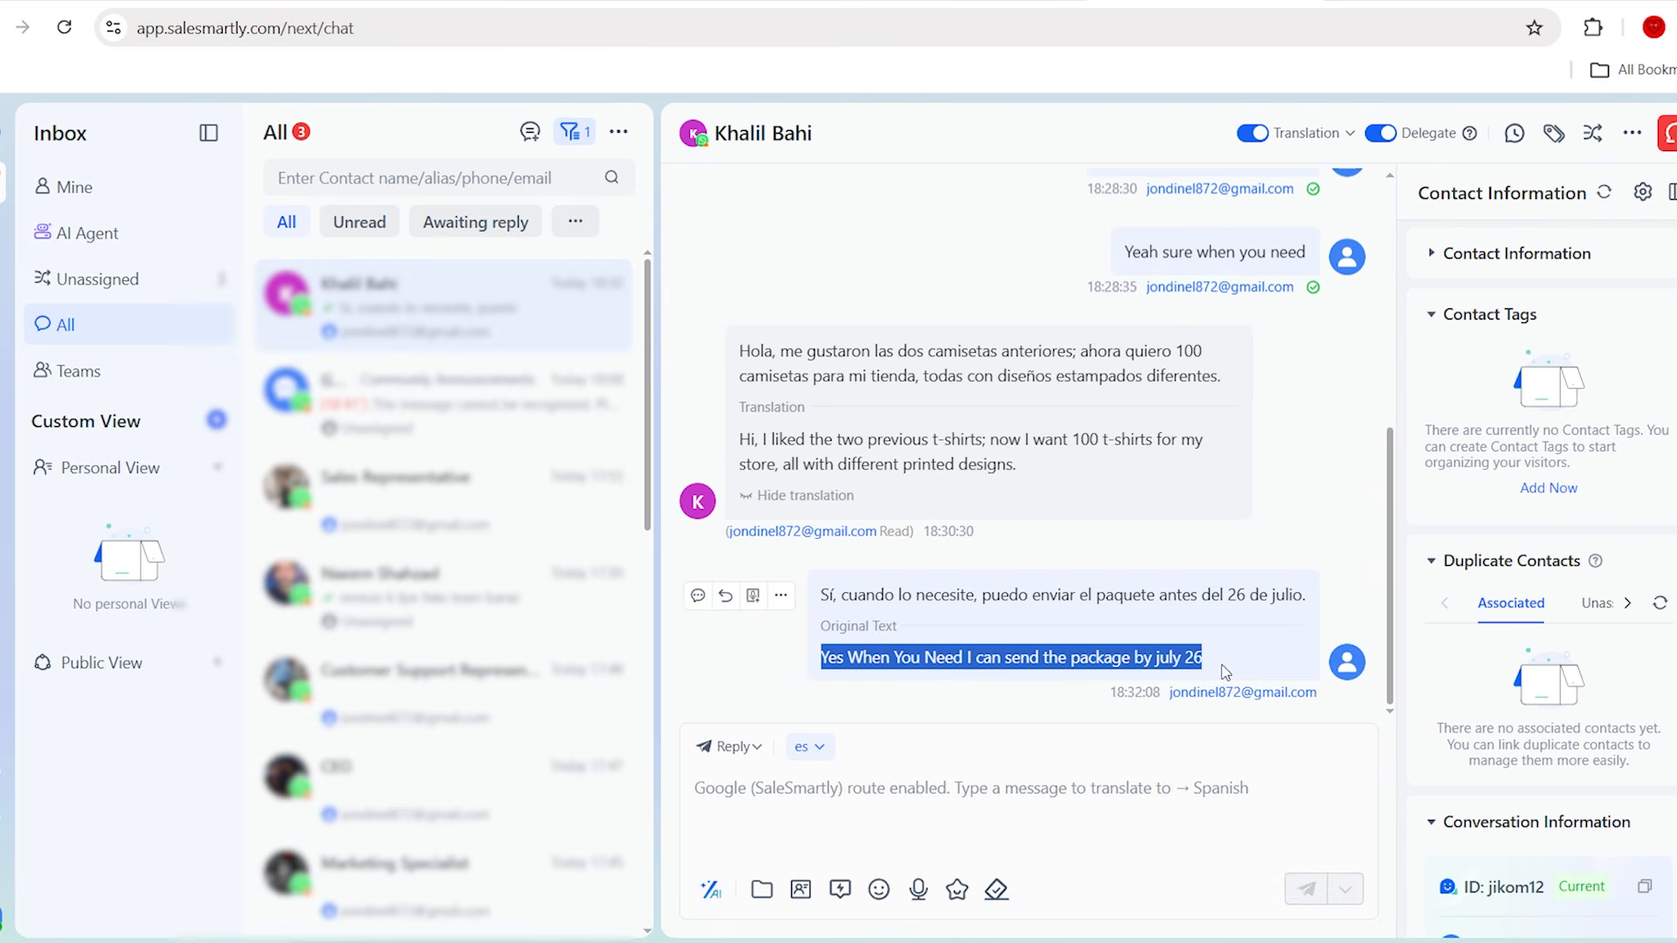
{"action": "left_click", "coordinate": [786, 635]}
{"action": "left_click_drag", "start_coordinate": [741, 344], "coordinate": [1226, 652]}
{"action": "left_click", "coordinate": [1021, 491]}
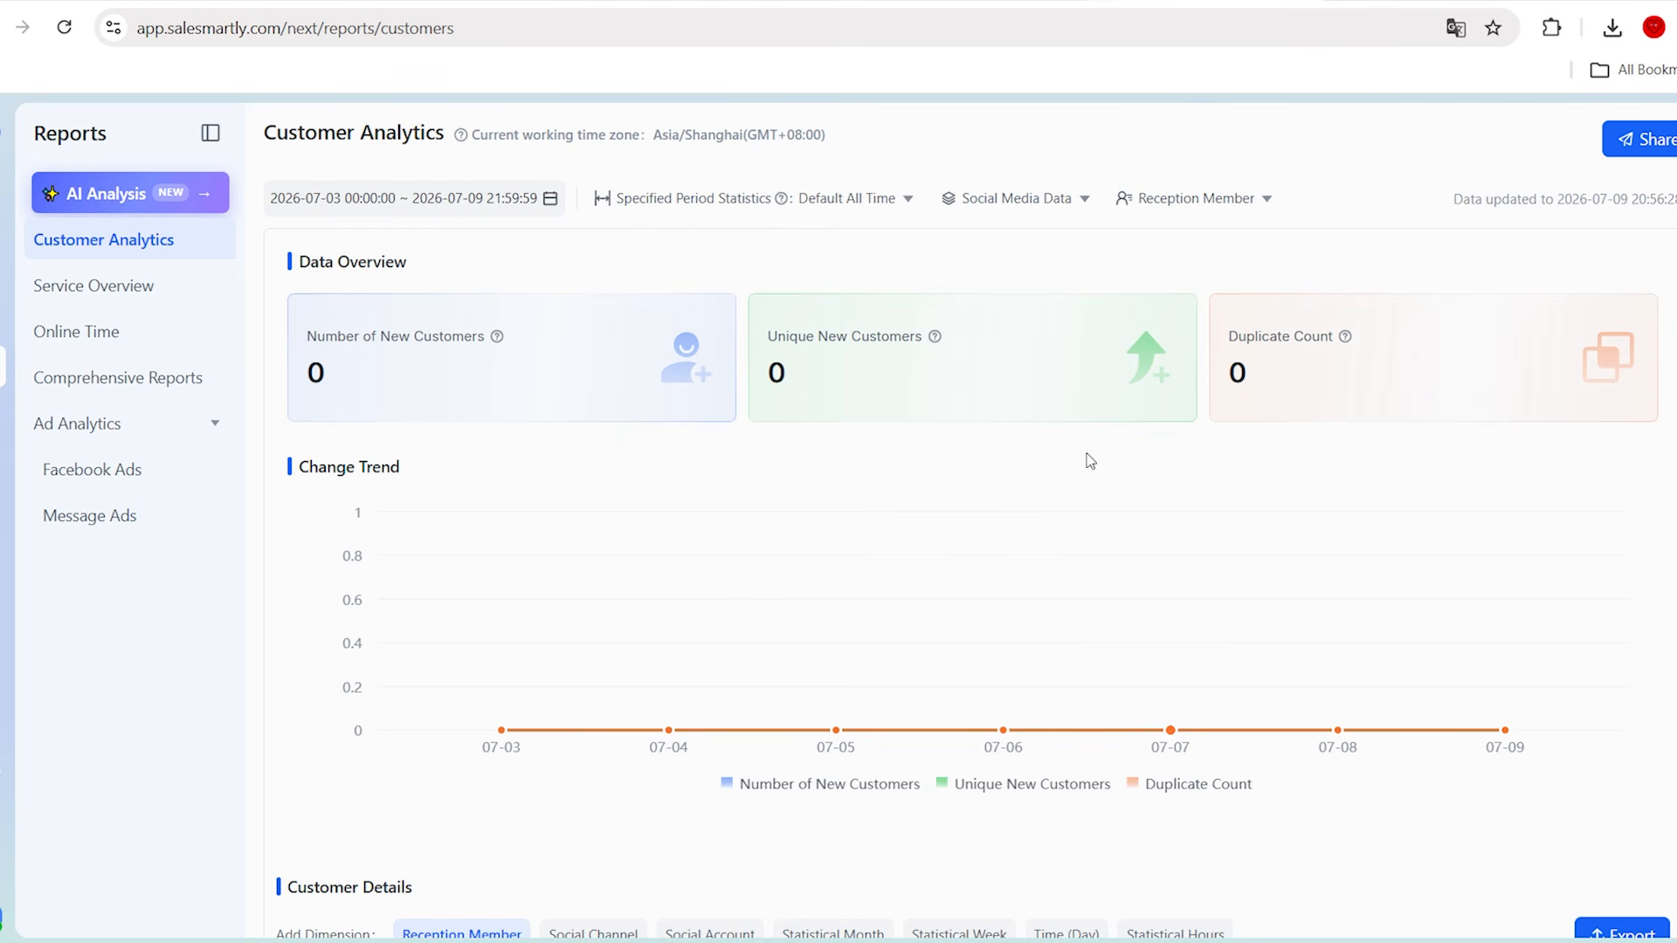
Examine the Customer Details table and its dimensions in the Customer Analytics report.
{"action": "scroll", "coordinate": [850, 611], "scroll_direction": "down", "scroll_amount": 5}
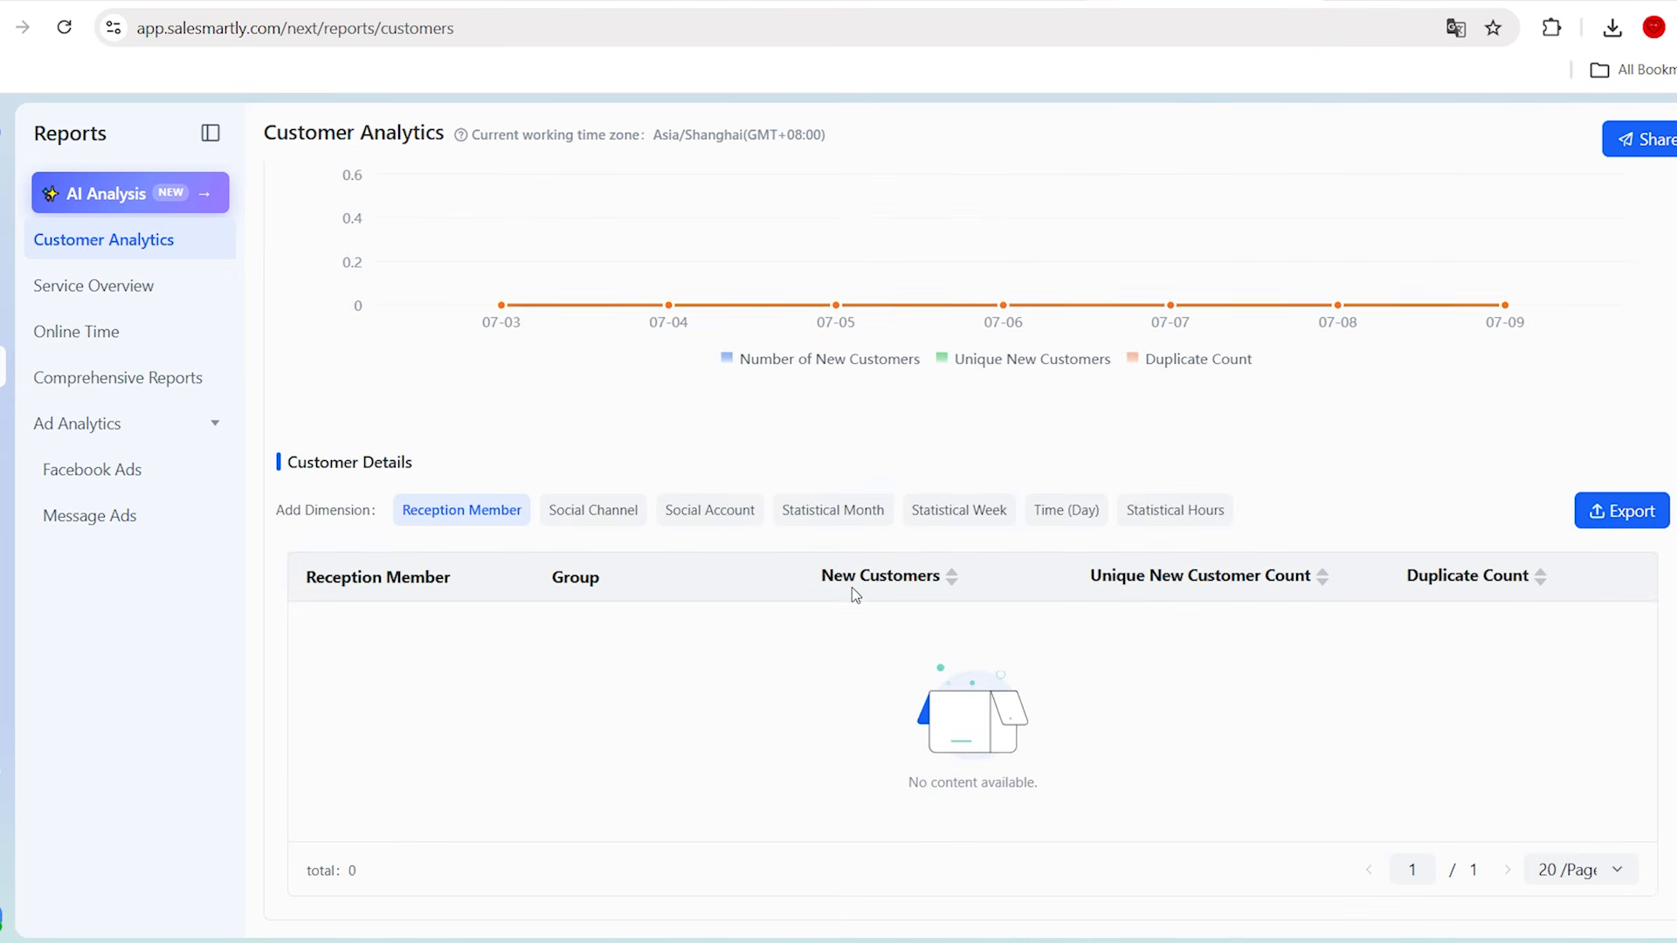
{"action": "left_click", "coordinate": [629, 517]}
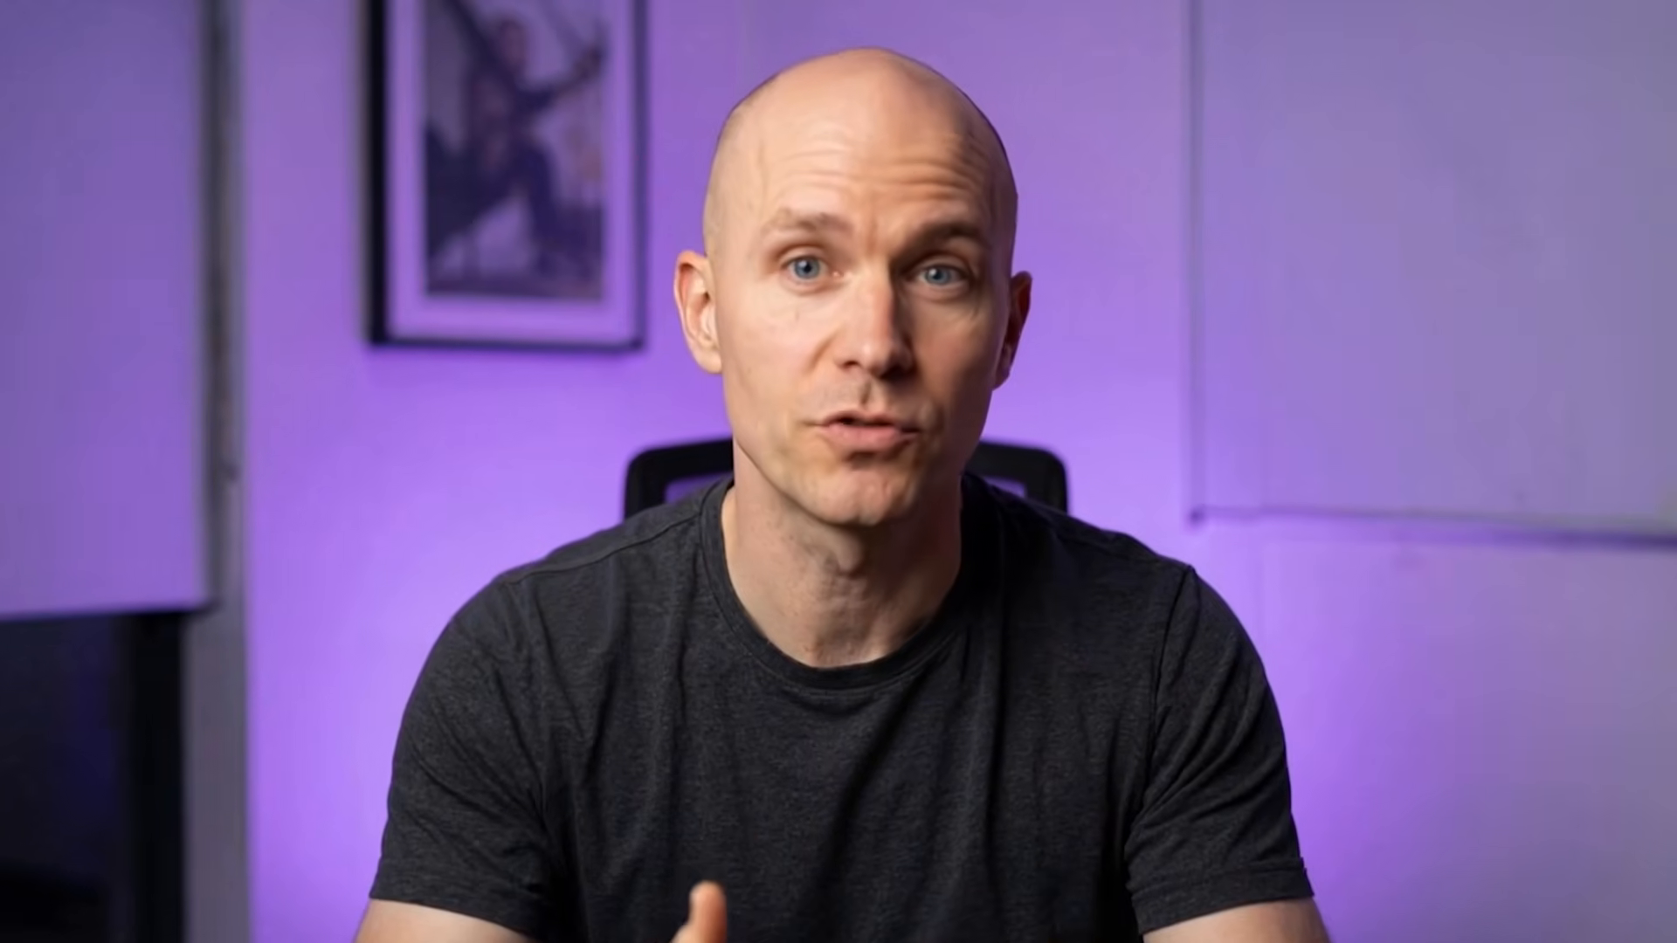